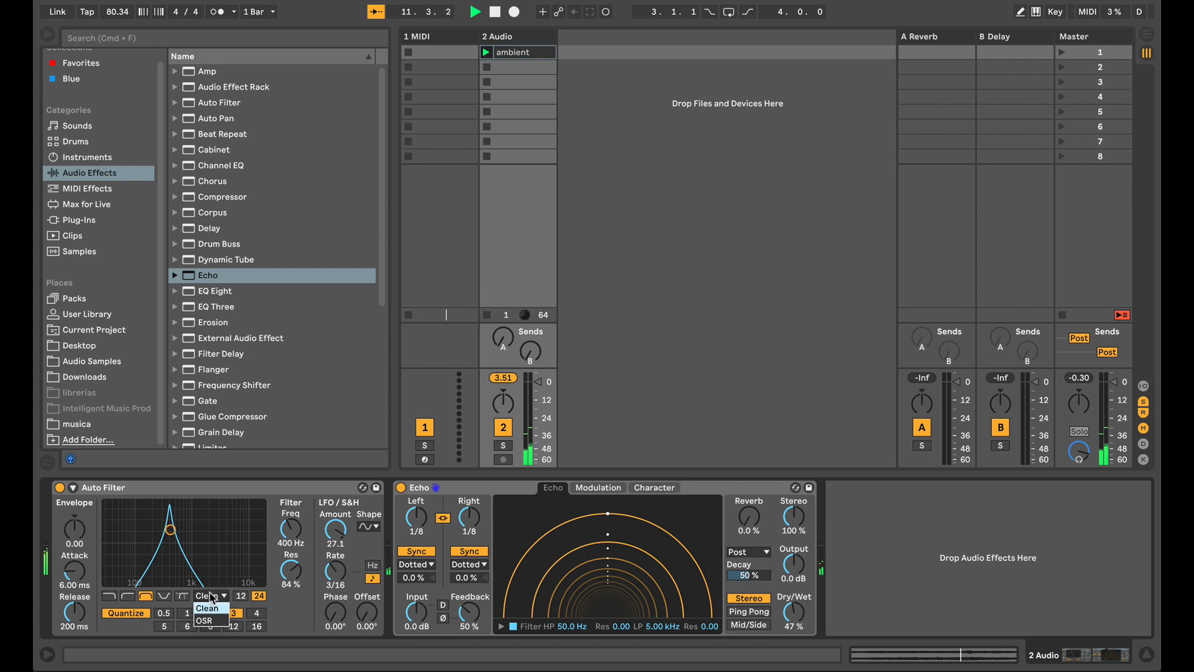
# - Switch the Auto Filter circuit to OSR, with 15.6 dB drive, 104 Hz frequency, 74% resonance and an LFO amount of 30.0
pyautogui.click(212, 596)
pyautogui.click(208, 621)
pyautogui.moveTo(291, 611); pyautogui.dragTo(290, 592)
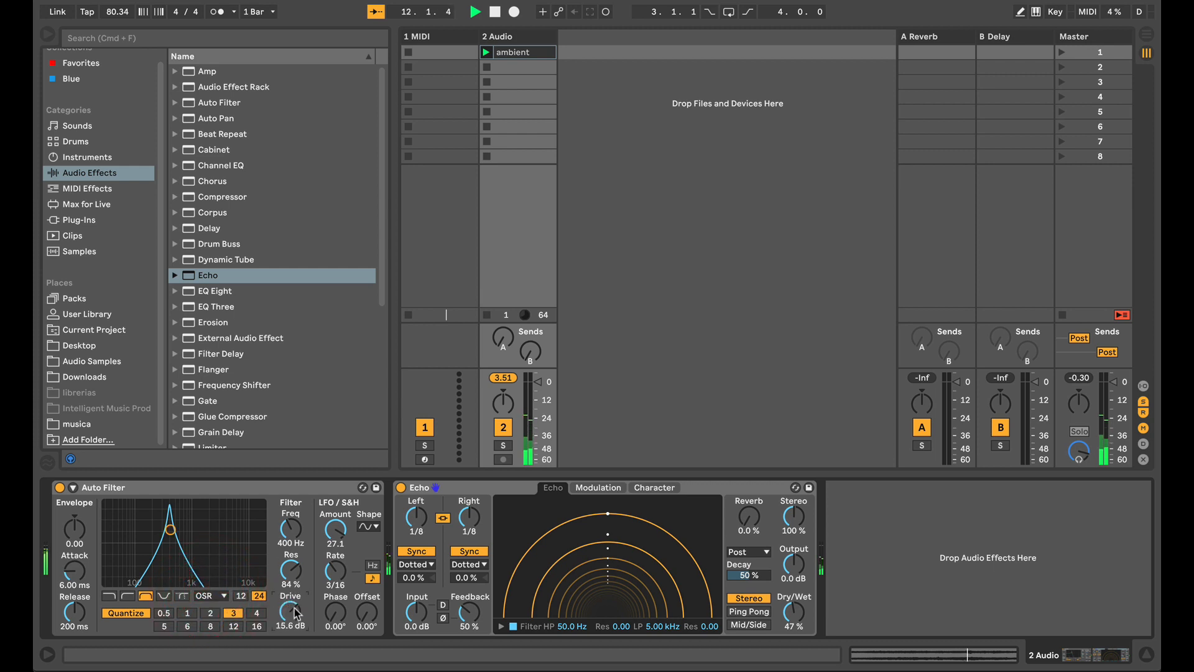
pyautogui.moveTo(172, 530); pyautogui.dragTo(140, 549)
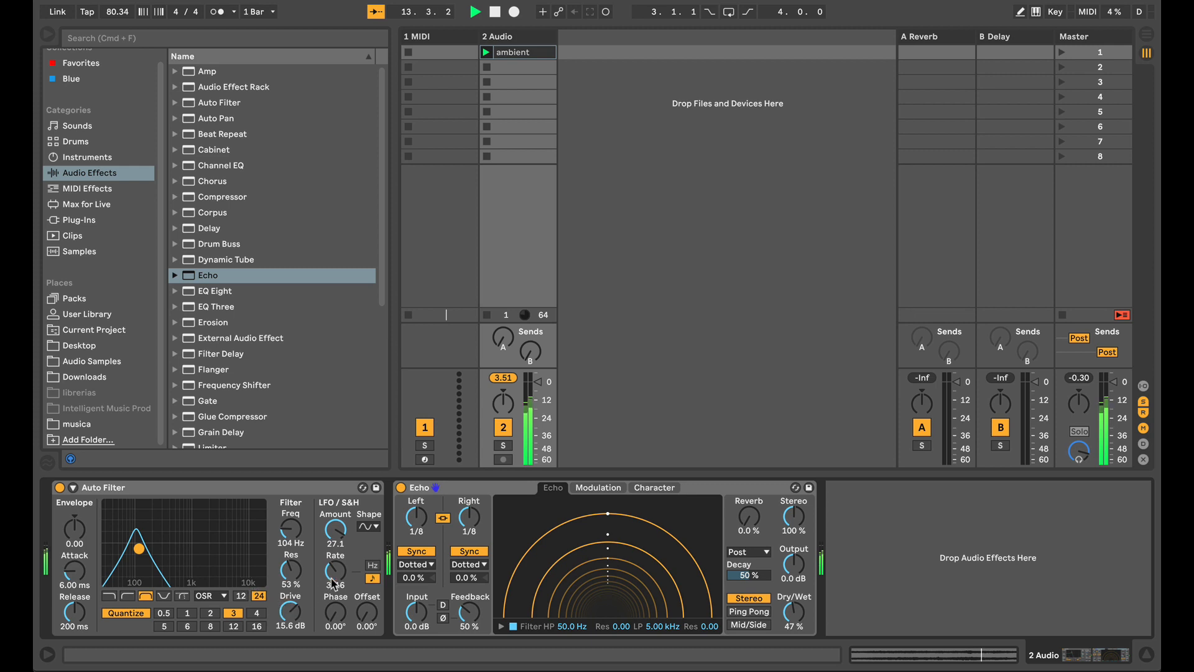
pyautogui.moveTo(296, 566); pyautogui.dragTo(296, 546)
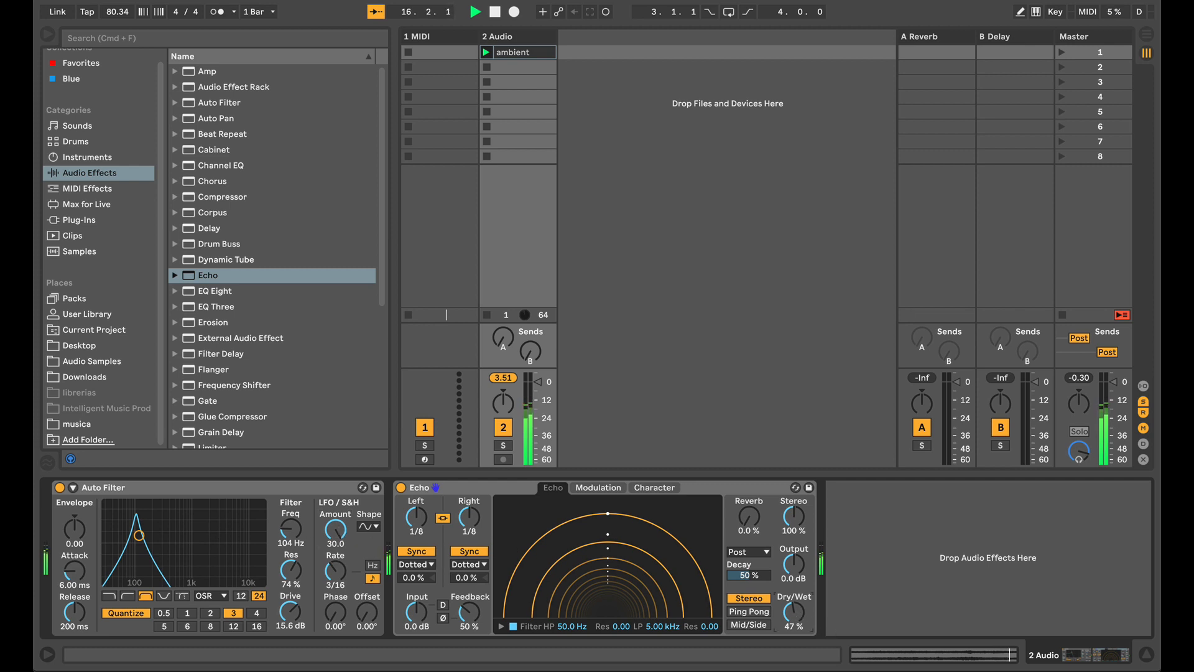
# - Lower the Echo to 27% feedback and 28% dry/wet, and make the Auto Filter a Clean high-pass at 48.9 Hz with 49% resonance
pyautogui.moveTo(469, 612); pyautogui.dragTo(469, 633)
pyautogui.click(128, 597)
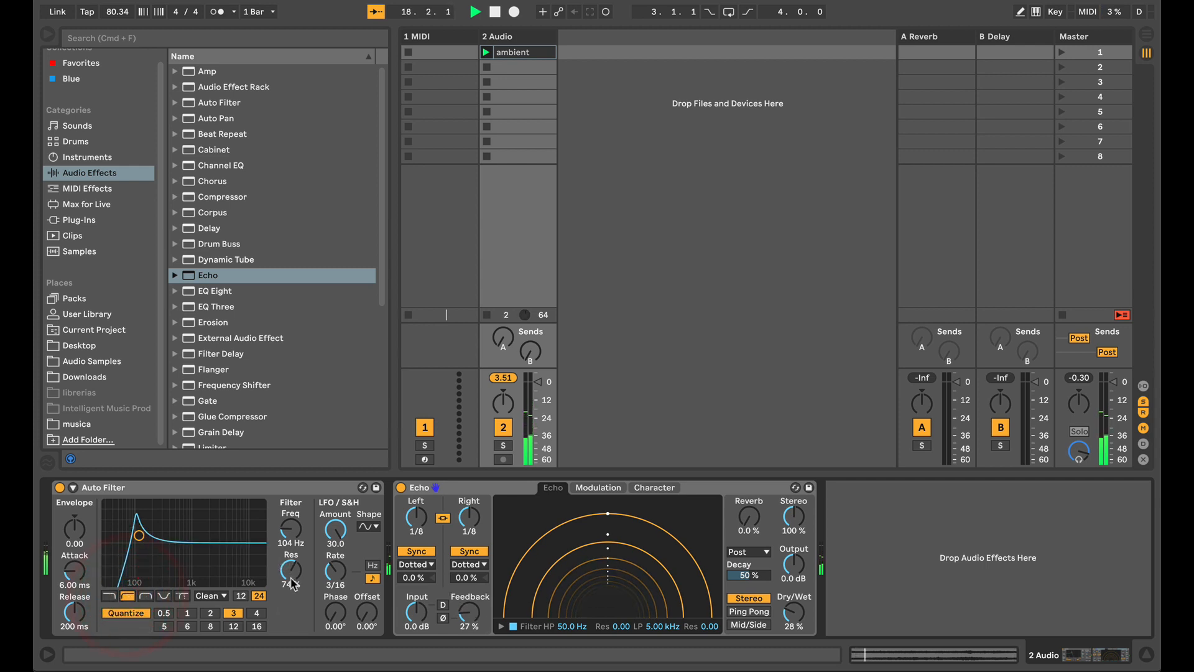
pyautogui.moveTo(292, 575)
pyautogui.mouseDown()
pyautogui.moveTo(292, 538)
pyautogui.moveTo(295, 553)
pyautogui.mouseUp()
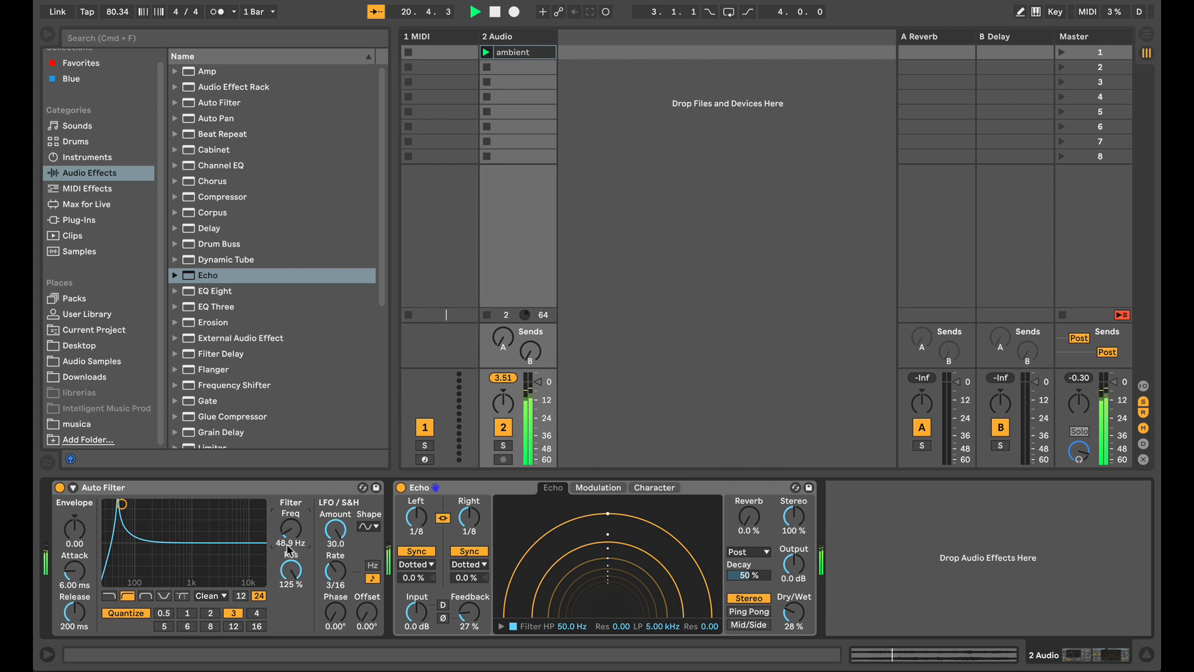
pyautogui.moveTo(290, 569); pyautogui.dragTo(290, 622)
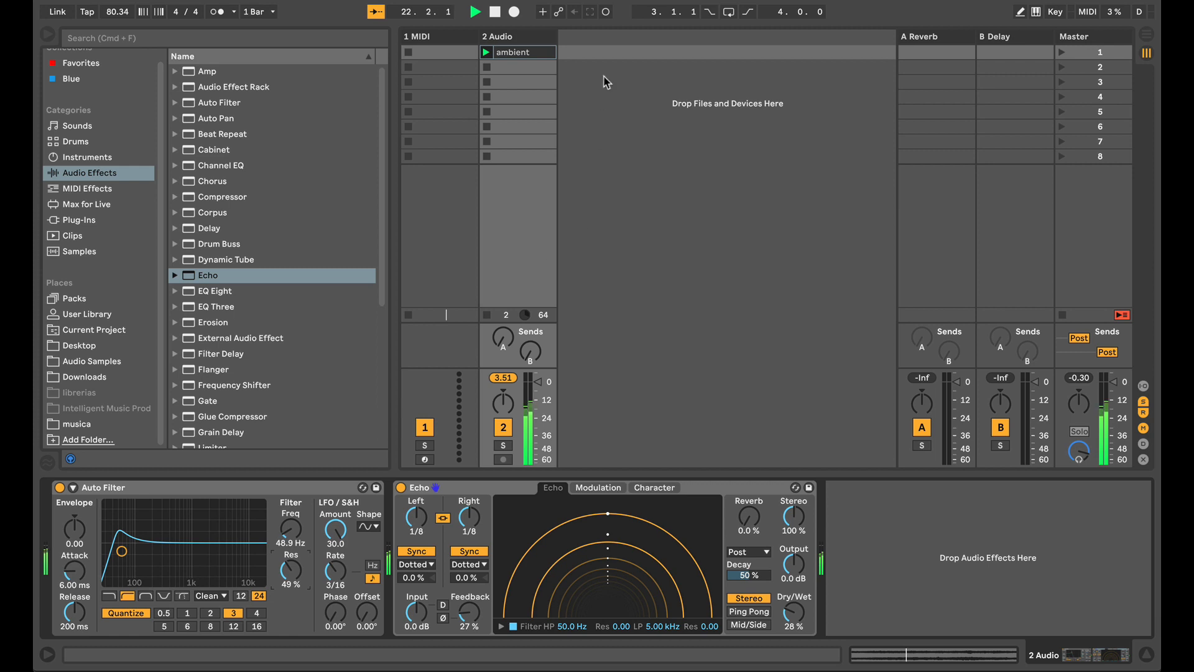
# - Insert a new audio track and set its audio input to 2 Audio
pyautogui.rightClick(608, 52)
pyautogui.click(629, 58)
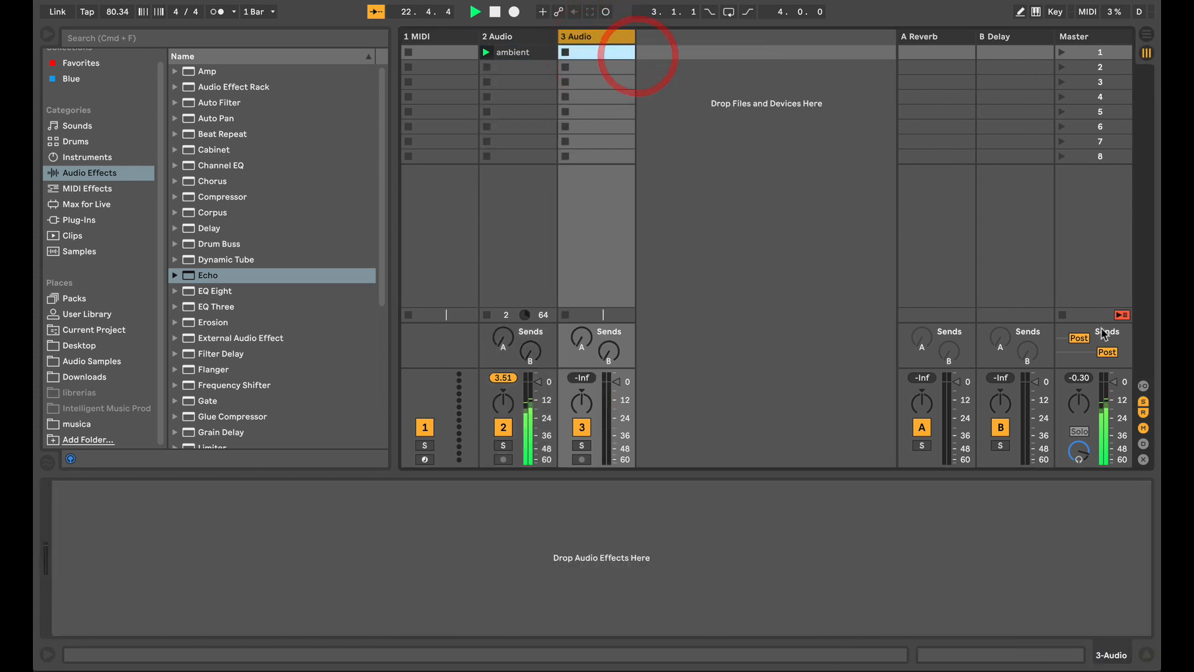
pyautogui.click(1143, 386)
pyautogui.click(607, 245)
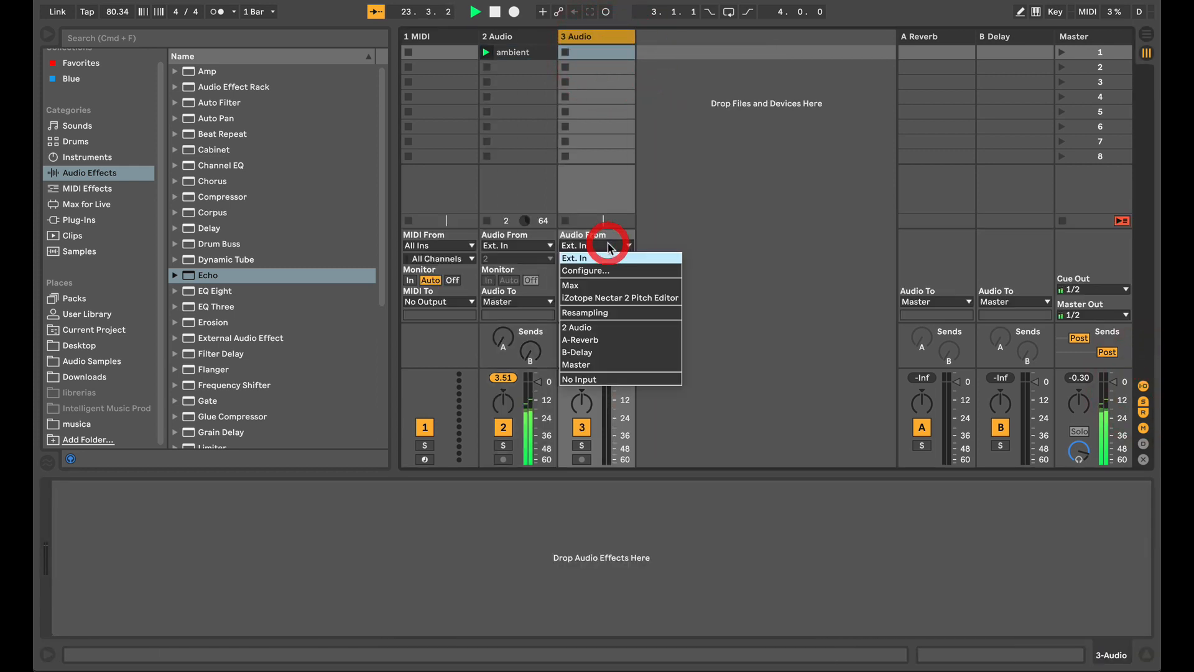
pyautogui.click(604, 325)
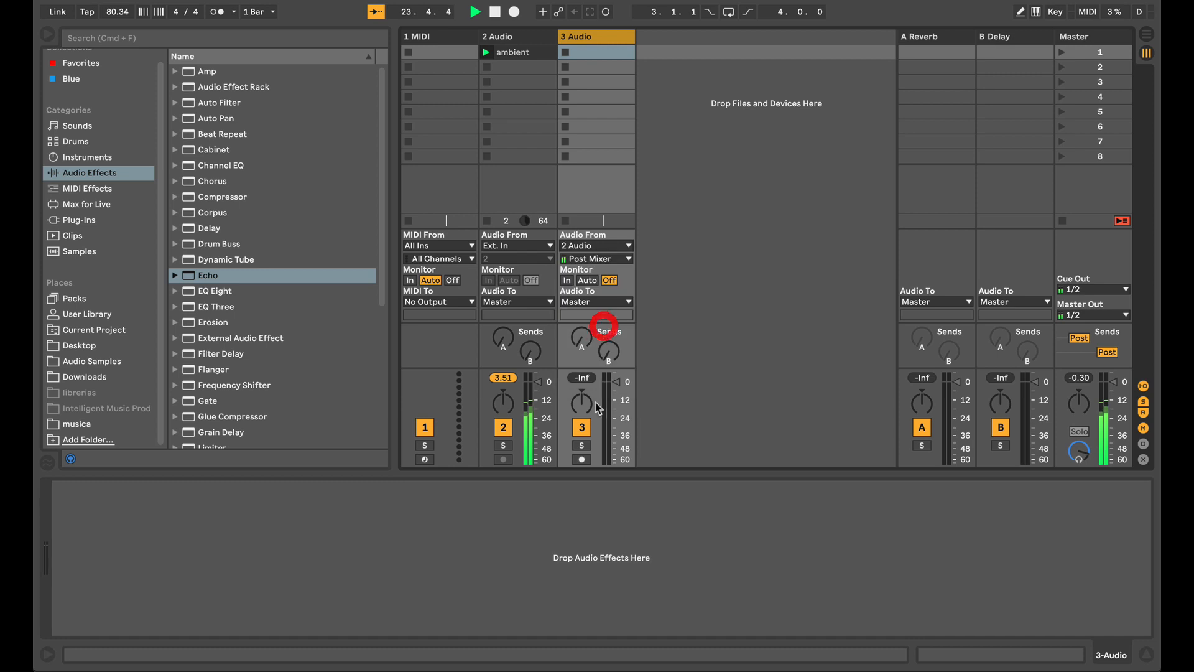
# - Arm track 3 and record into its first slot while setting track 2's Auto Filter to quantize 2, 67.0 Hz and 75% resonance
pyautogui.click(581, 459)
pyautogui.click(565, 54)
pyautogui.click(501, 36)
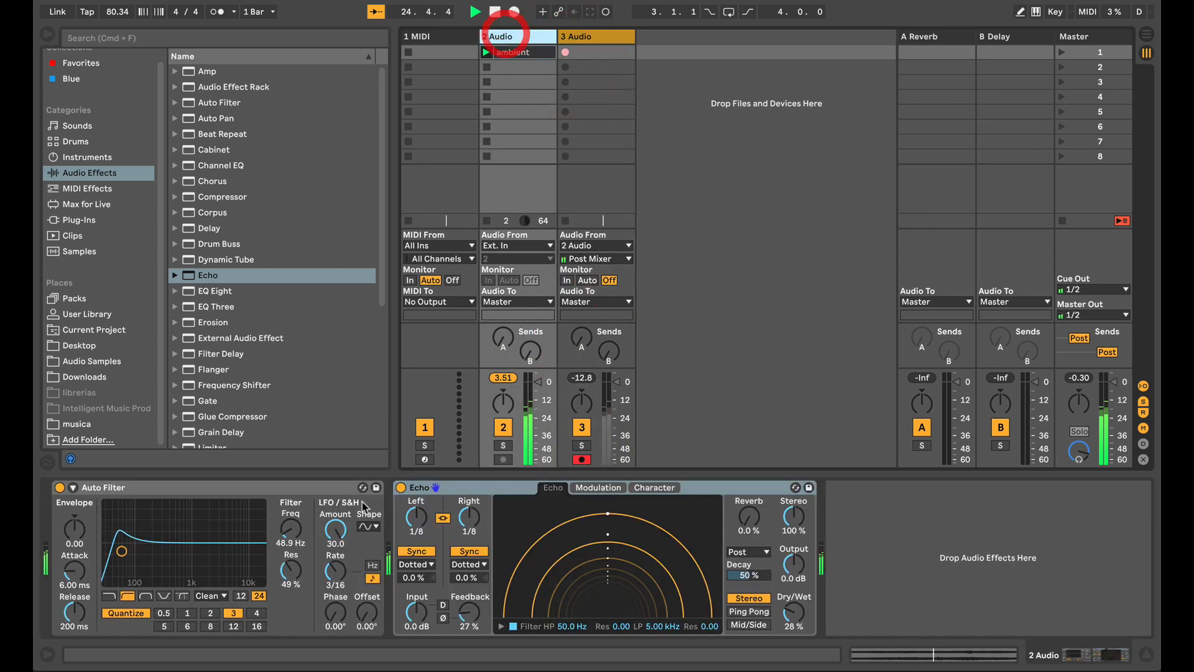
pyautogui.click(214, 612)
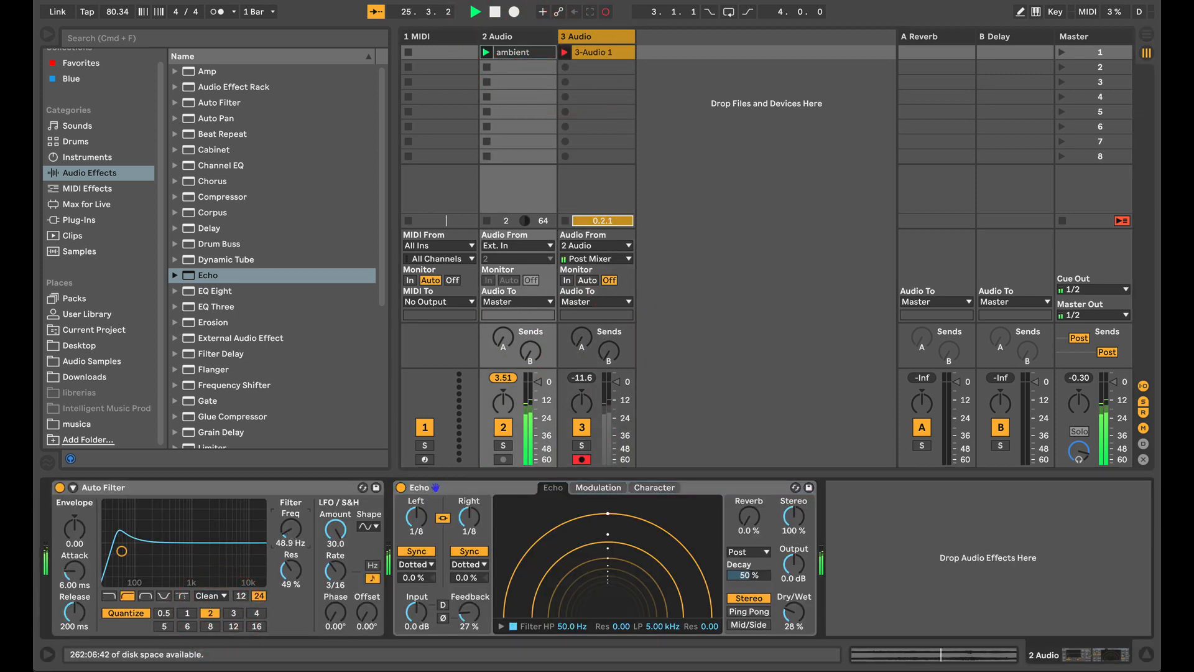
pyautogui.moveTo(293, 576); pyautogui.dragTo(293, 551)
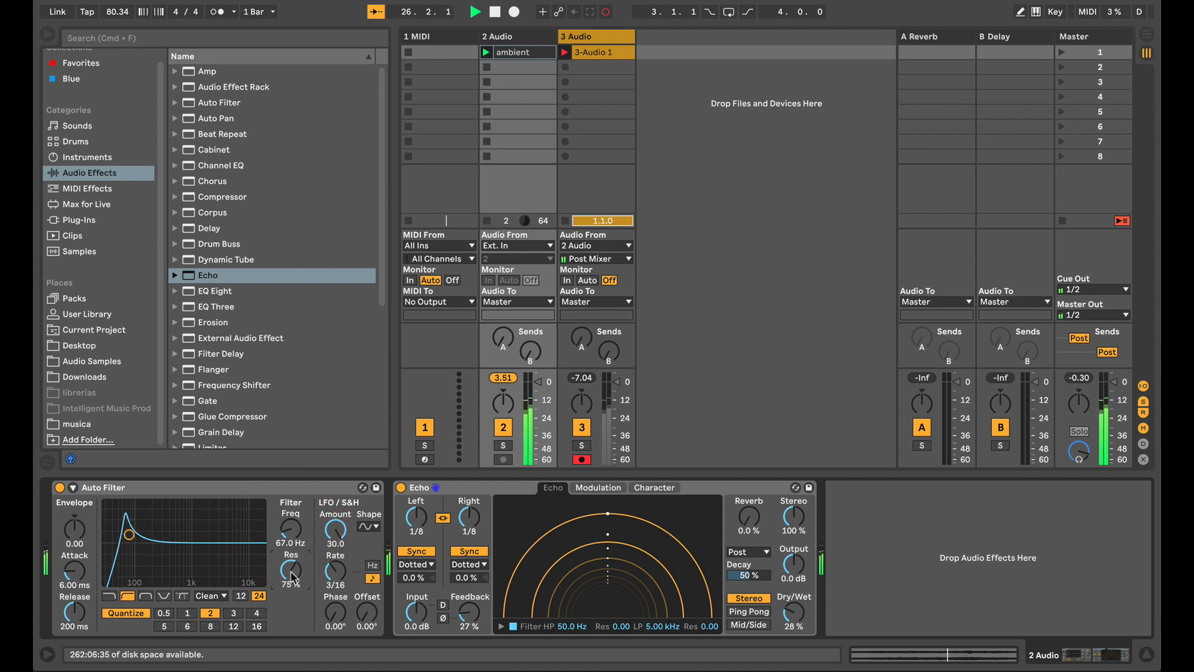
# - Record new takes into track 3's second and third slots, and change the Auto Filter's LFO shape to a stepped random waveform
pyautogui.click(566, 66)
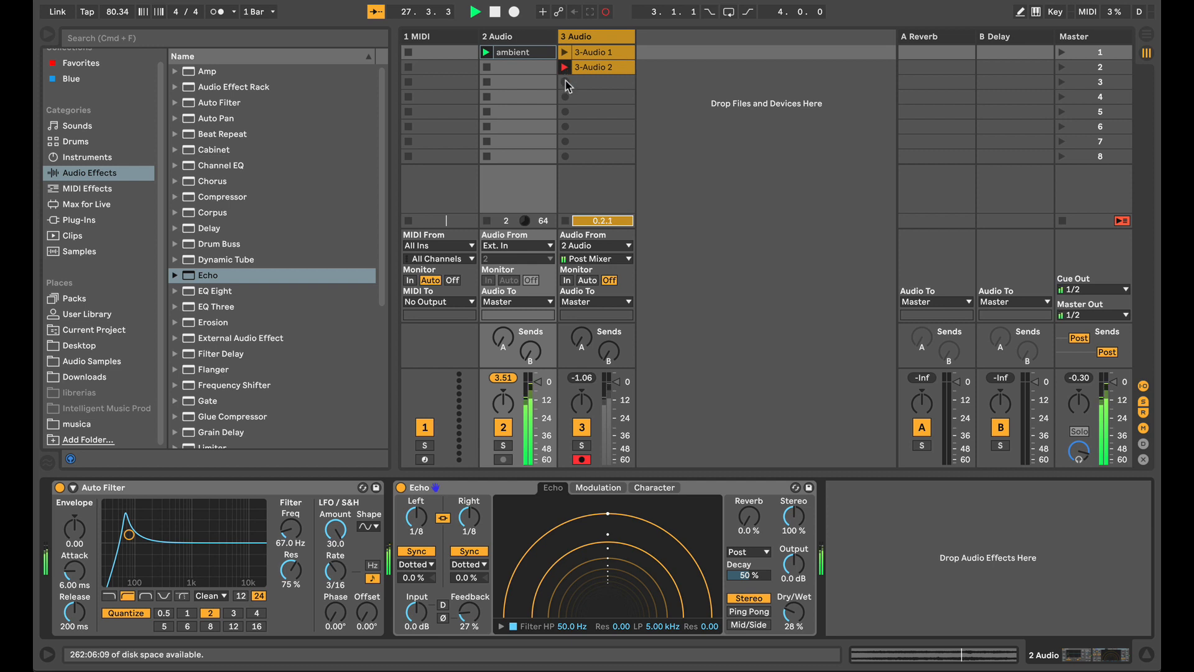
pyautogui.click(565, 81)
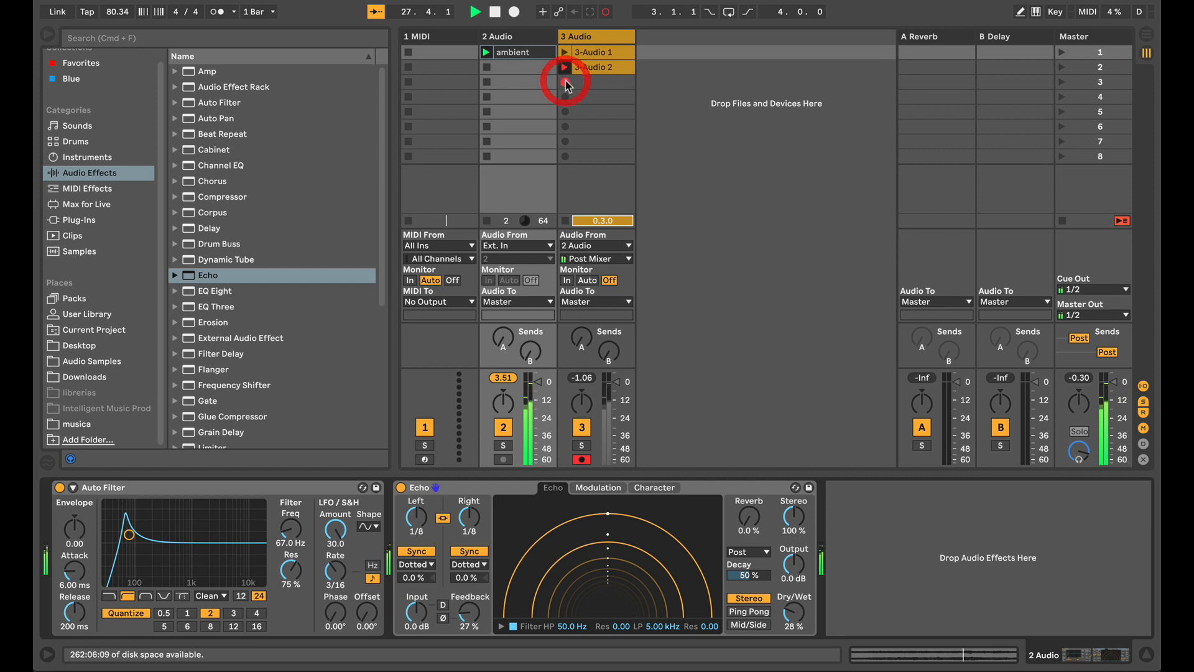
pyautogui.click(369, 526)
pyautogui.click(374, 610)
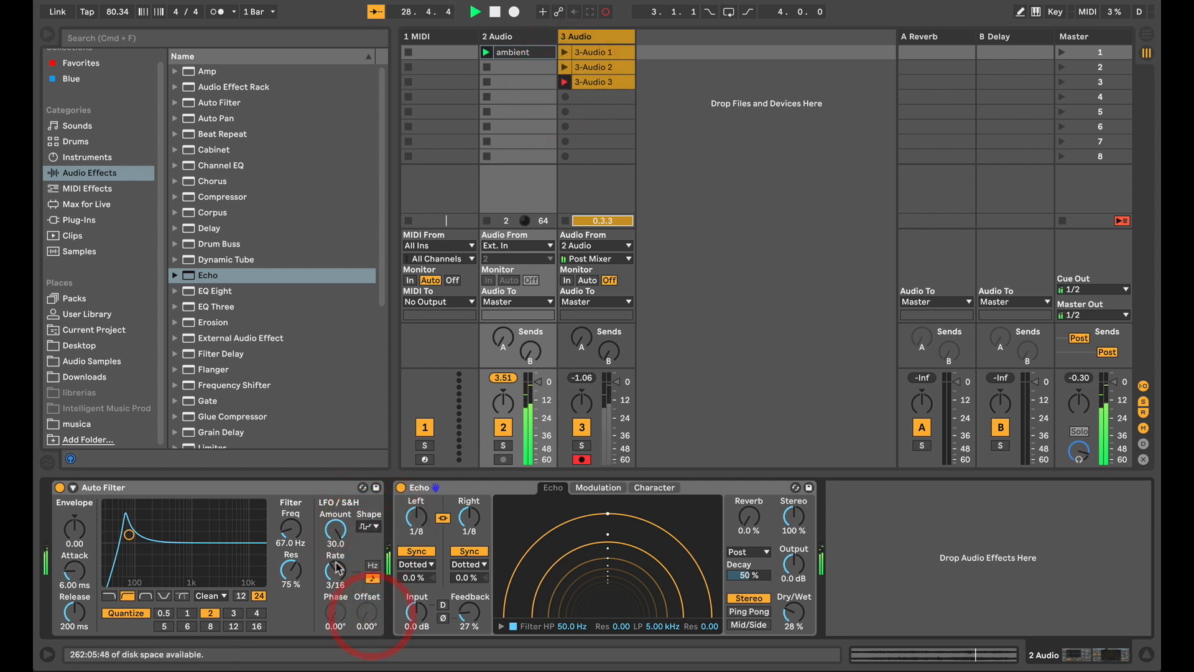
# - Record a take into track 3's fourth slot, loop its playback, and stop the ambient clip on track 2
pyautogui.click(566, 96)
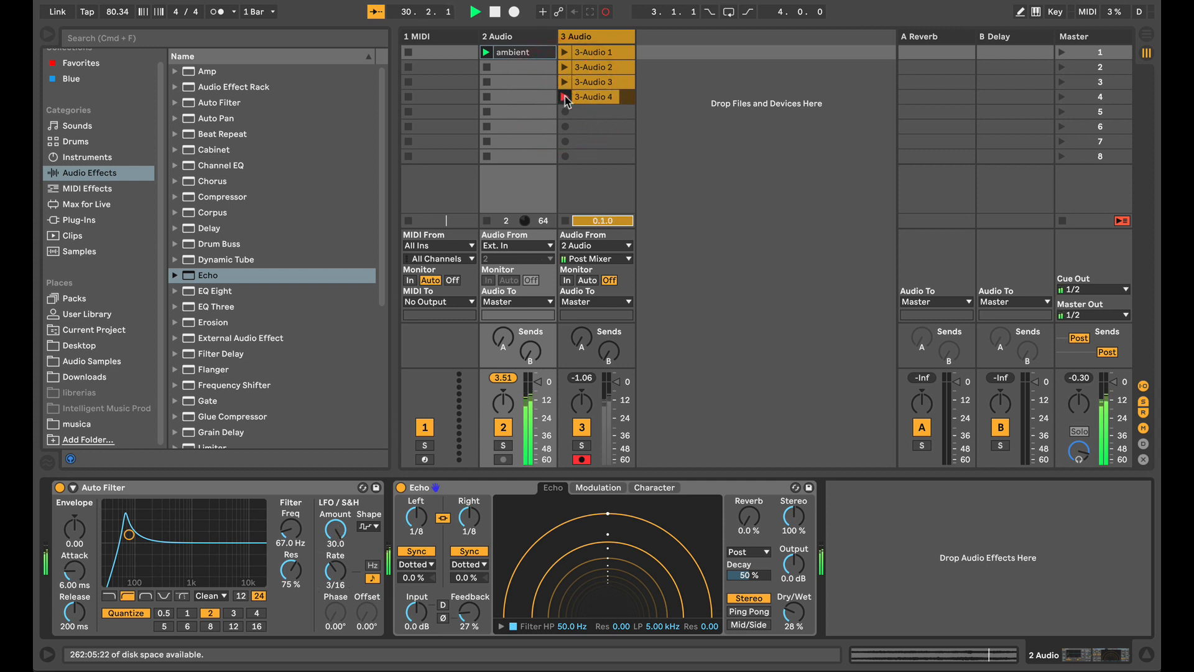
pyautogui.click(565, 97)
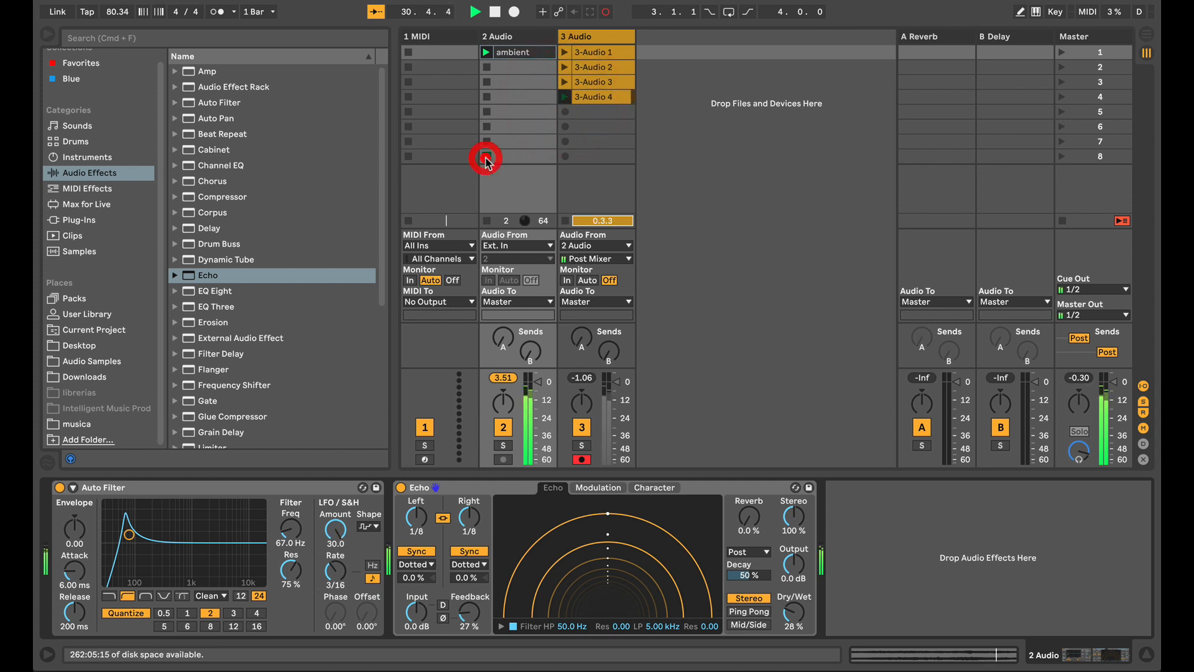
pyautogui.click(488, 151)
pyautogui.click(600, 99)
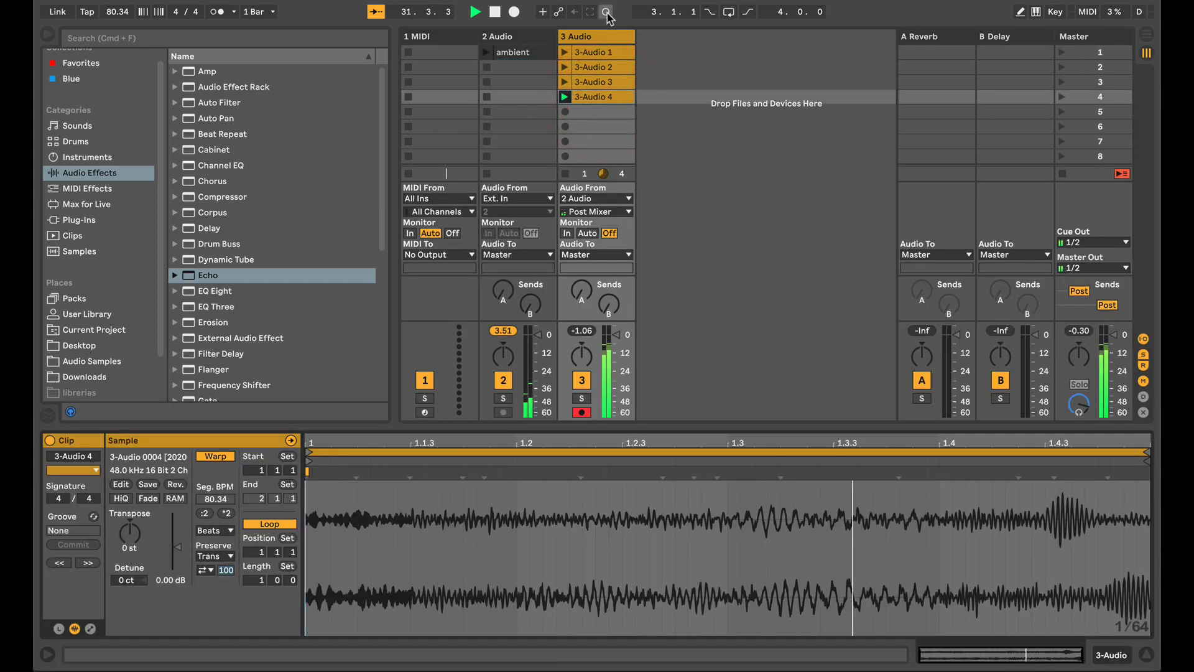
# - Add the LosAngeles preset of the Resonators audio effect to the 3 Audio track
pyautogui.click(589, 37)
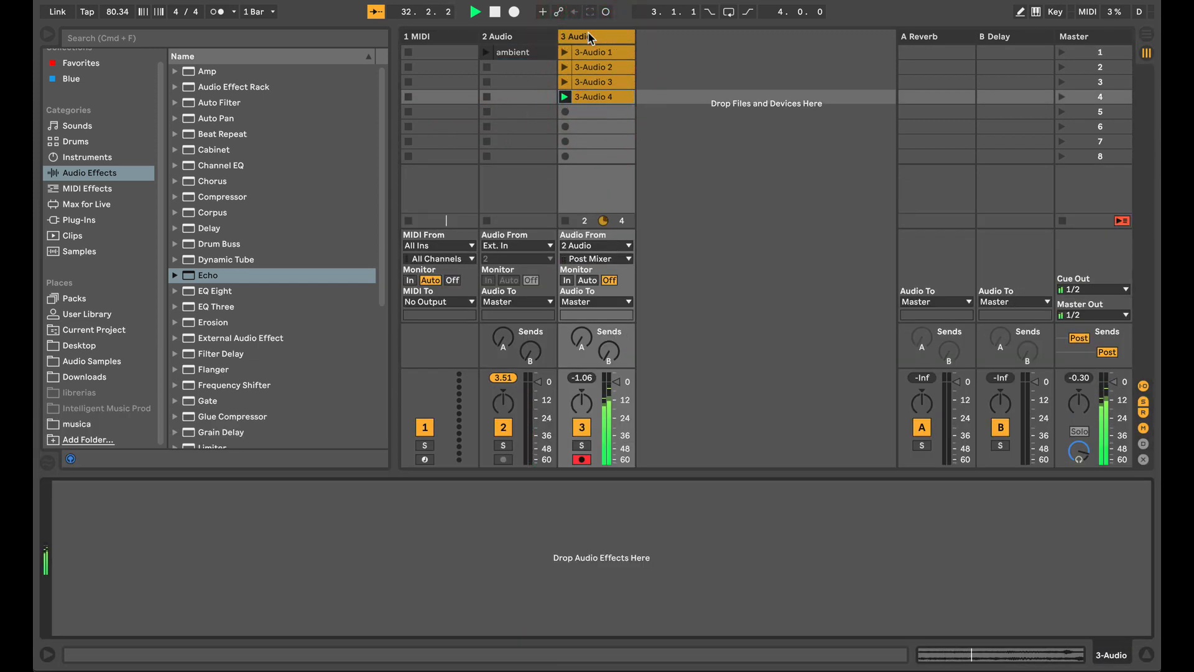
pyautogui.scroll(-5, 257, 411)
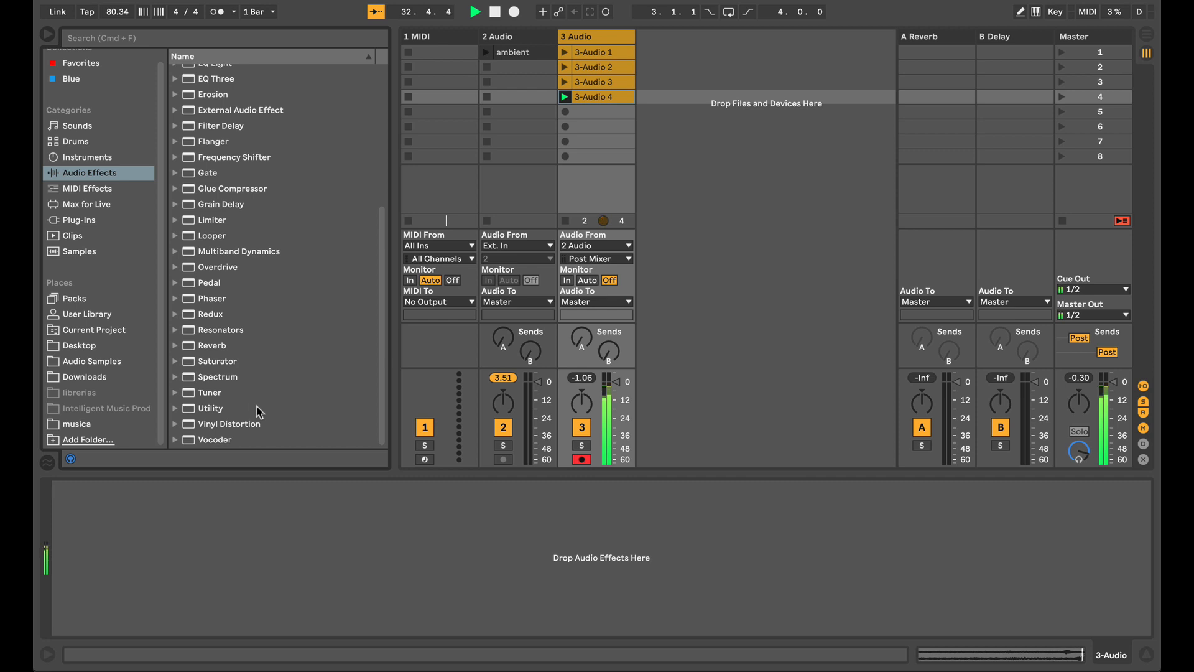
pyautogui.click(176, 329)
pyautogui.moveTo(202, 378); pyautogui.dragTo(593, 151)
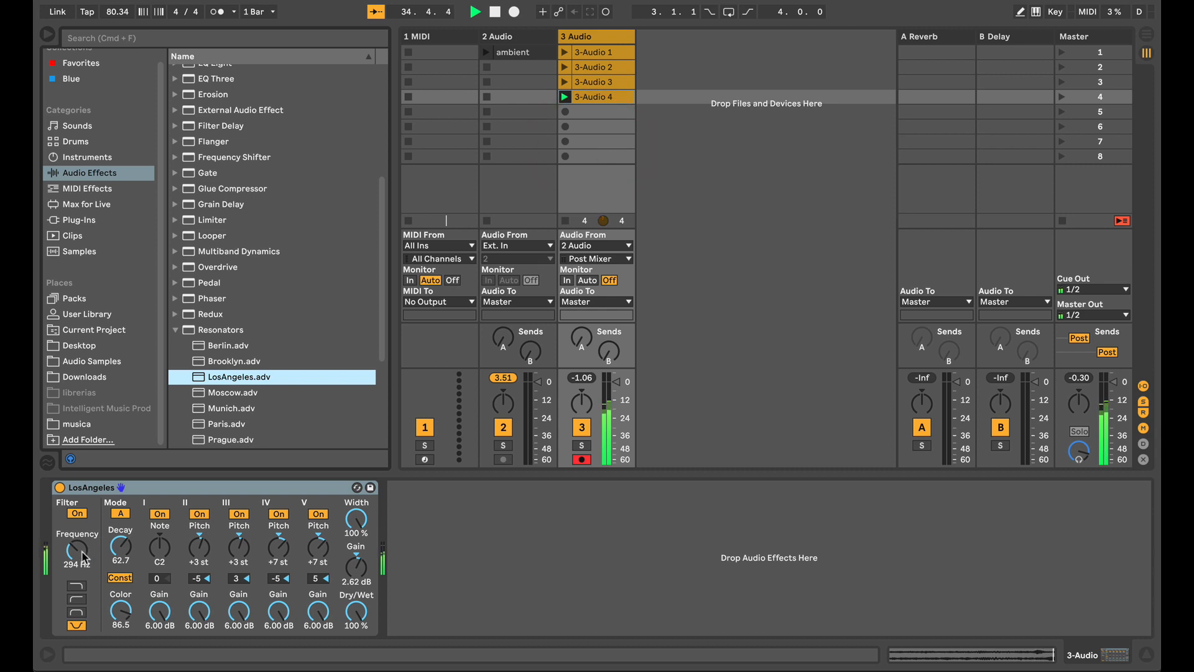
# - Set the LosAngeles resonator's filter frequency to 205 Hz and its dry/wet to 43%
pyautogui.moveTo(85, 557); pyautogui.dragTo(86, 575)
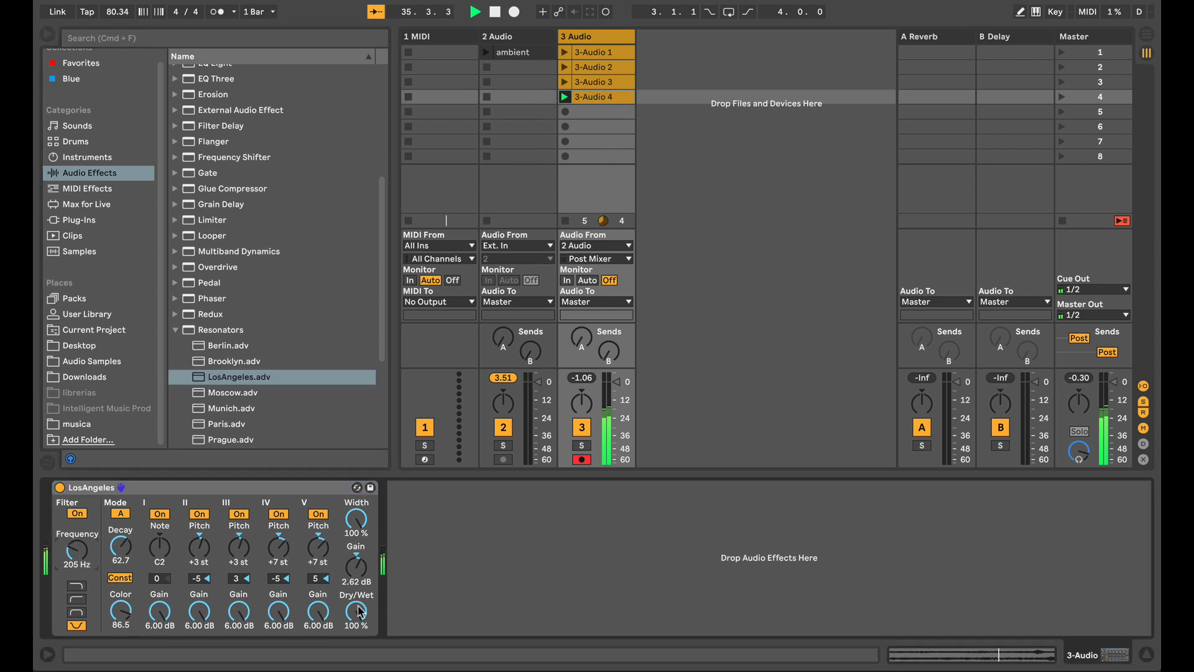
pyautogui.moveTo(359, 612); pyautogui.dragTo(359, 637)
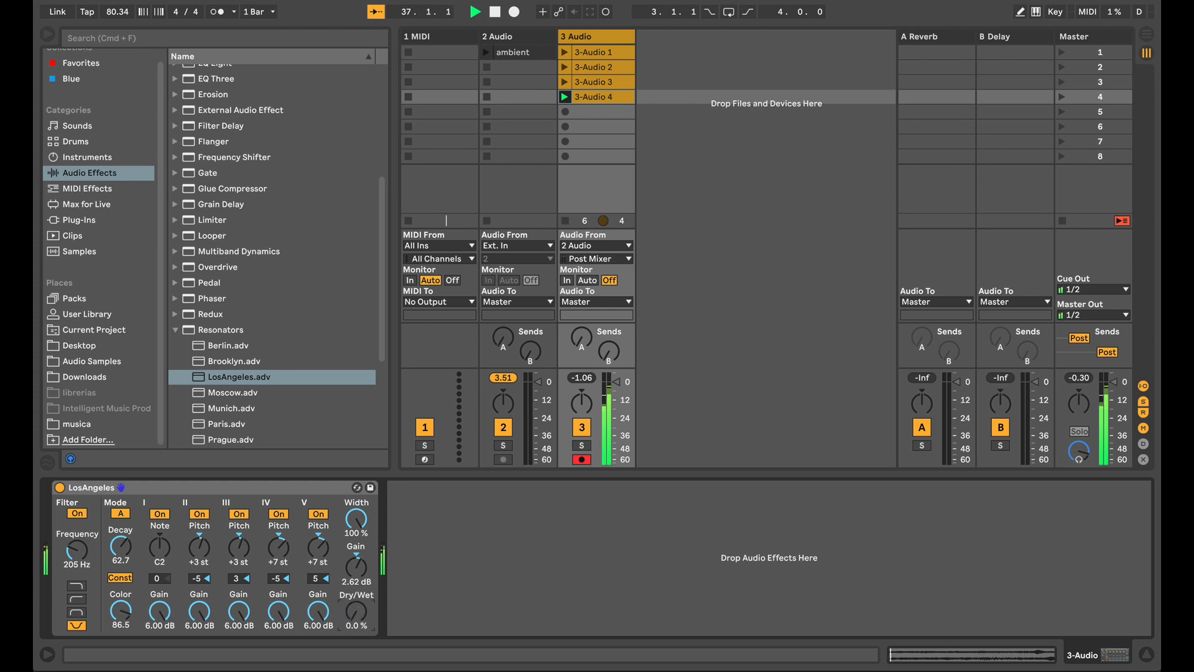
pyautogui.moveTo(357, 612); pyautogui.dragTo(356, 614)
# - Find the Max for Live audio effect LFO.amxd by searching for "lfo" and place it after the LosAngeles resonator
pyautogui.click(73, 189)
pyautogui.click(188, 37)
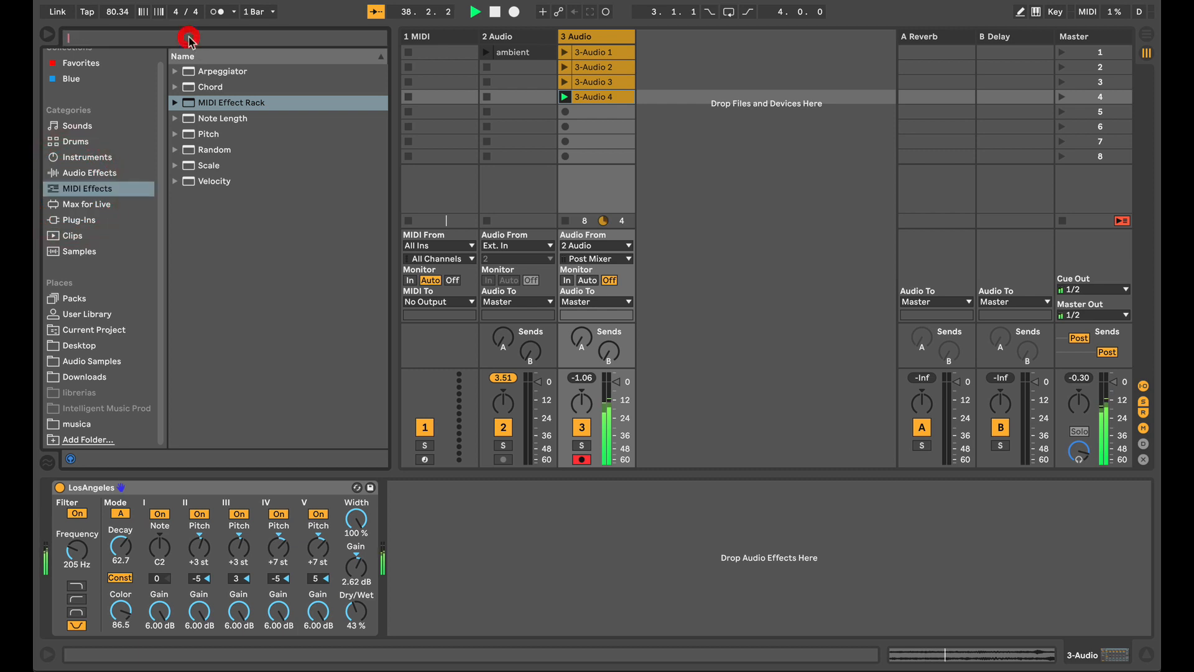
pyautogui.write('lfo')
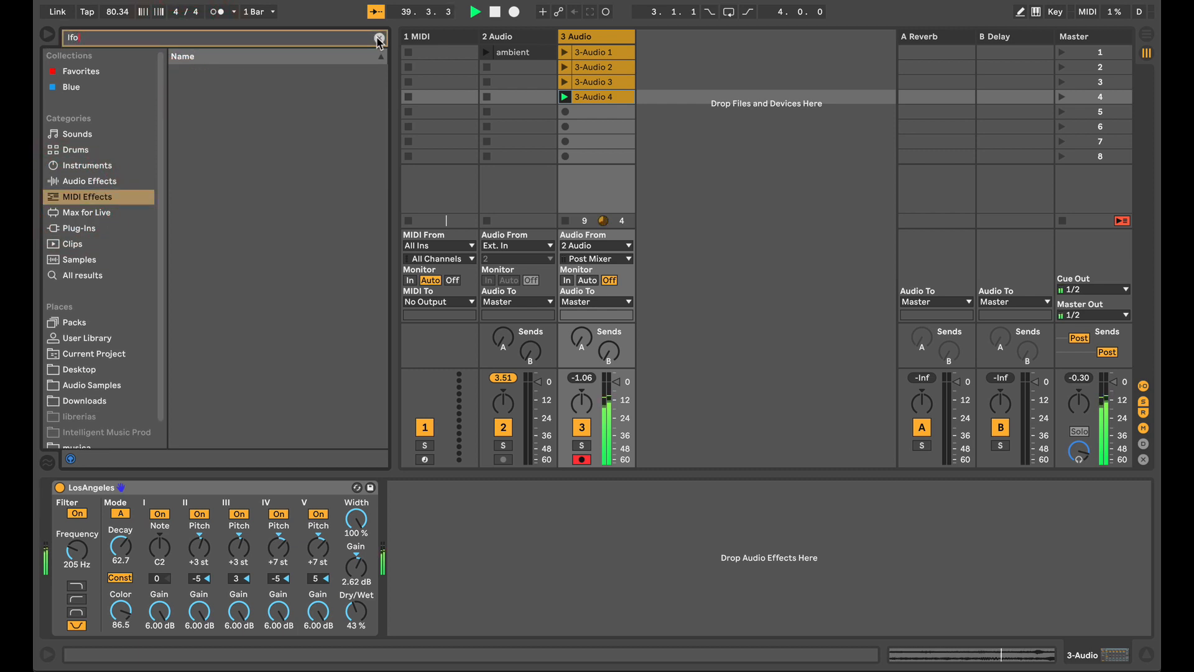
pyautogui.click(87, 213)
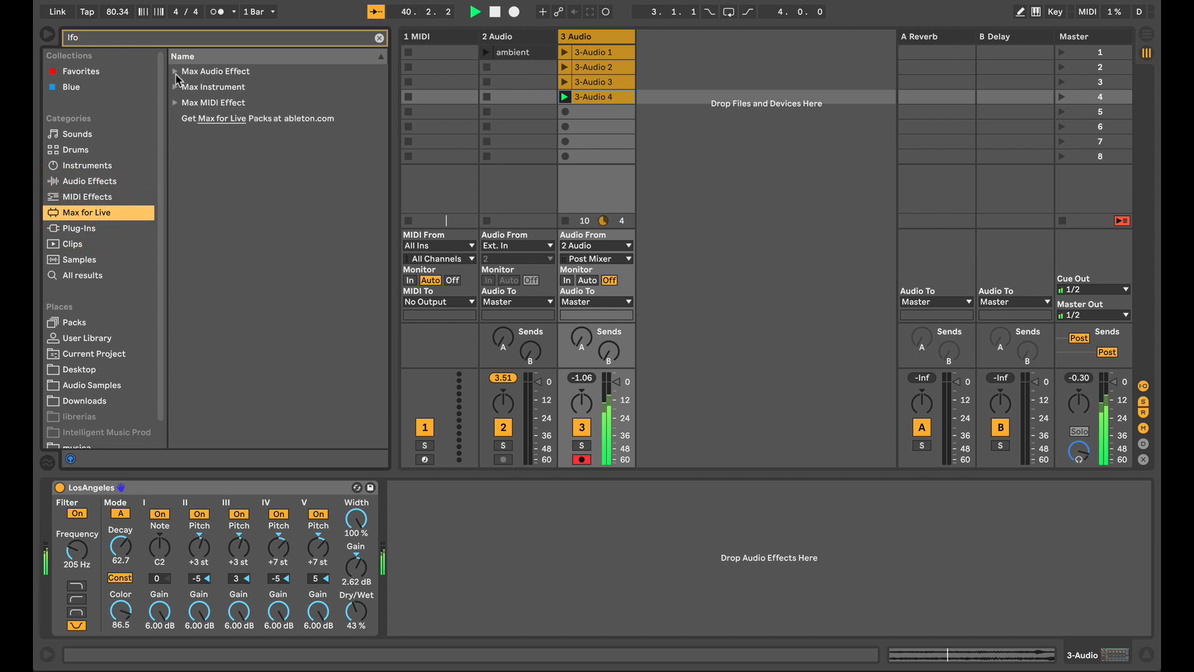
pyautogui.click(176, 72)
pyautogui.moveTo(225, 86); pyautogui.dragTo(437, 547)
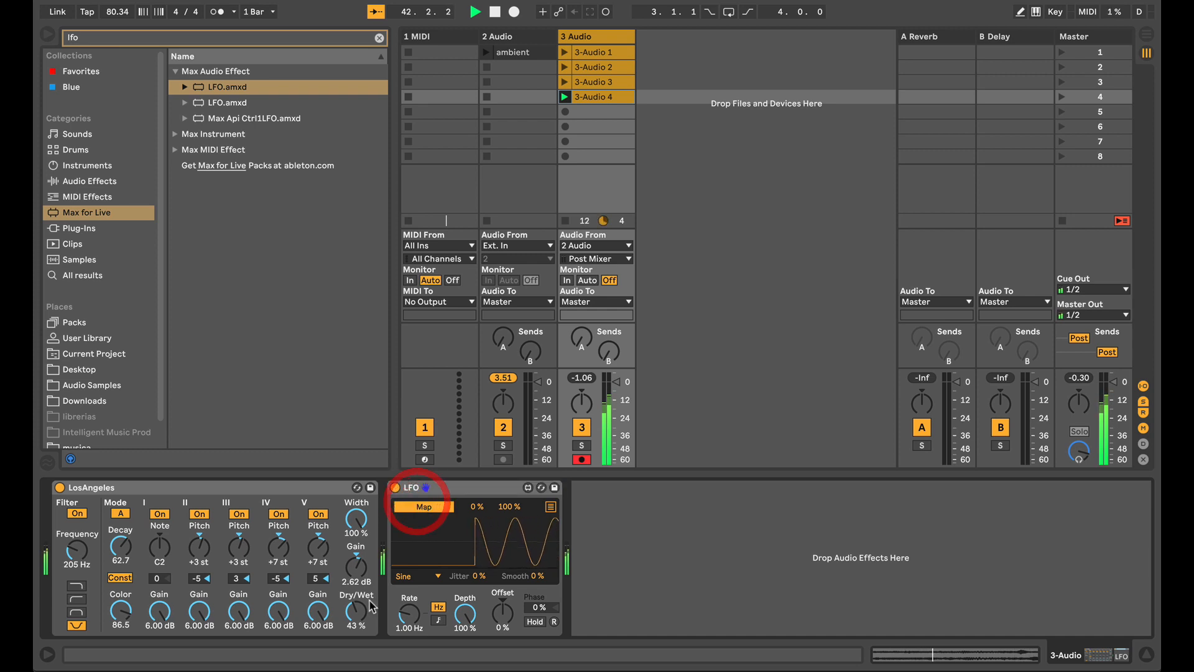
# - Map the LFO to the LosAngeles resonator's Dry/Wet and set its waveform to Down
pyautogui.click(357, 614)
pyautogui.click(439, 578)
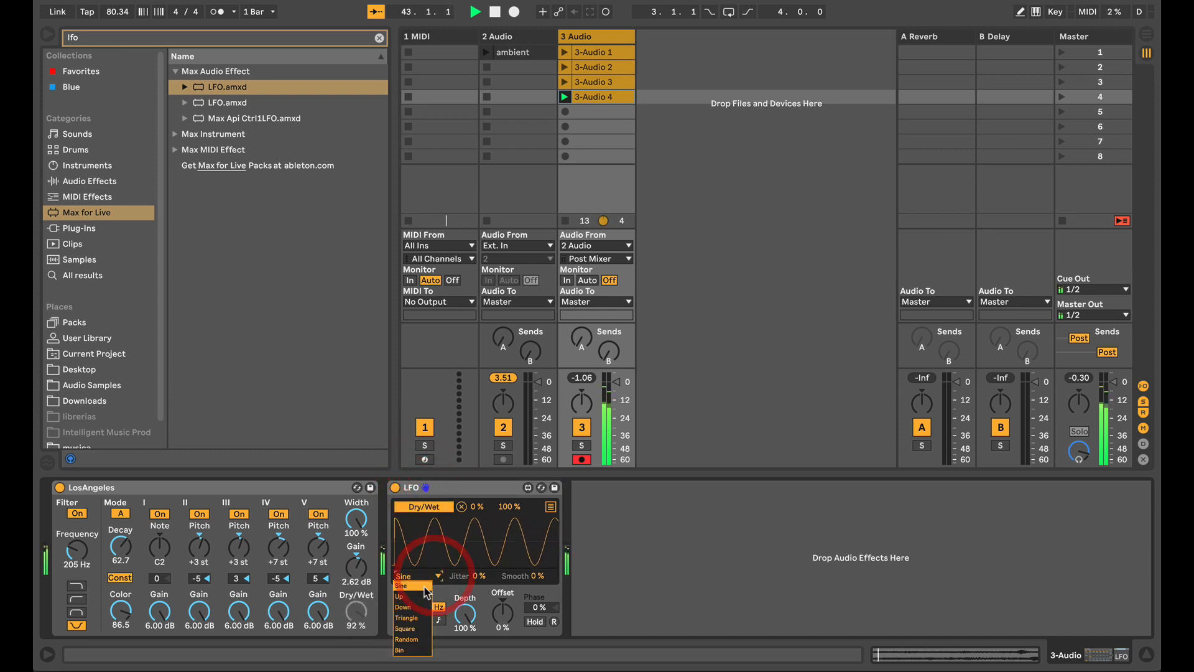
pyautogui.click(414, 606)
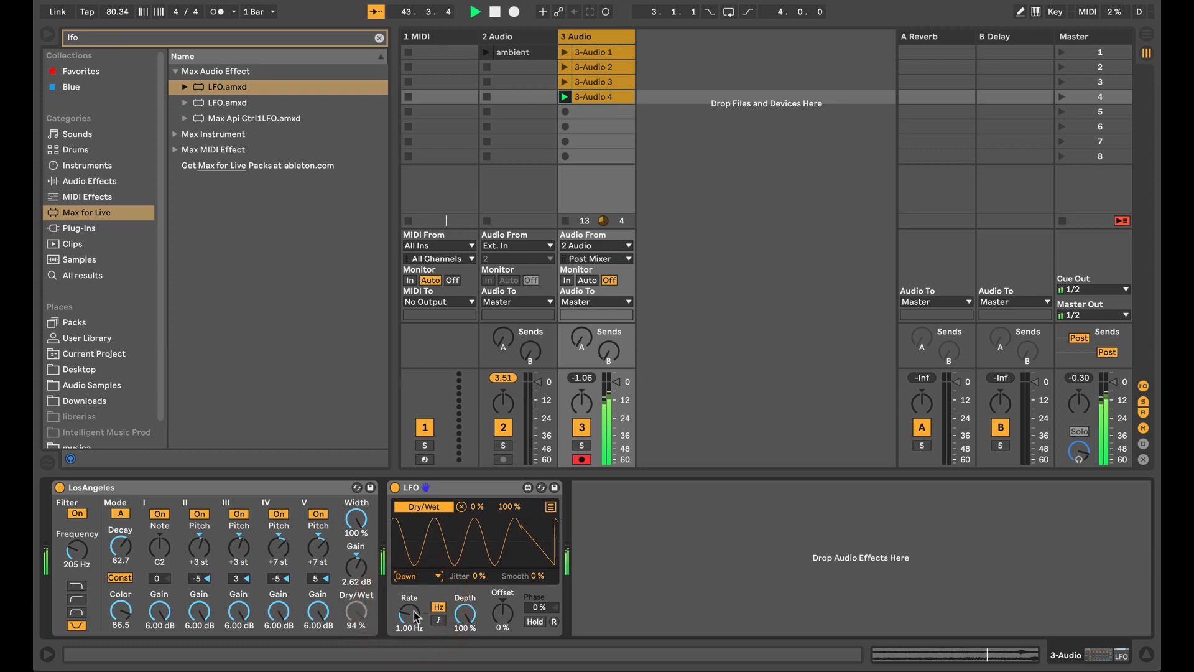
# - Sync the LFO rate to the tempo at 1/2 and set its depth to 87.4%
pyautogui.click(415, 612)
pyautogui.moveTo(415, 614); pyautogui.dragTo(466, 621)
pyautogui.click(439, 620)
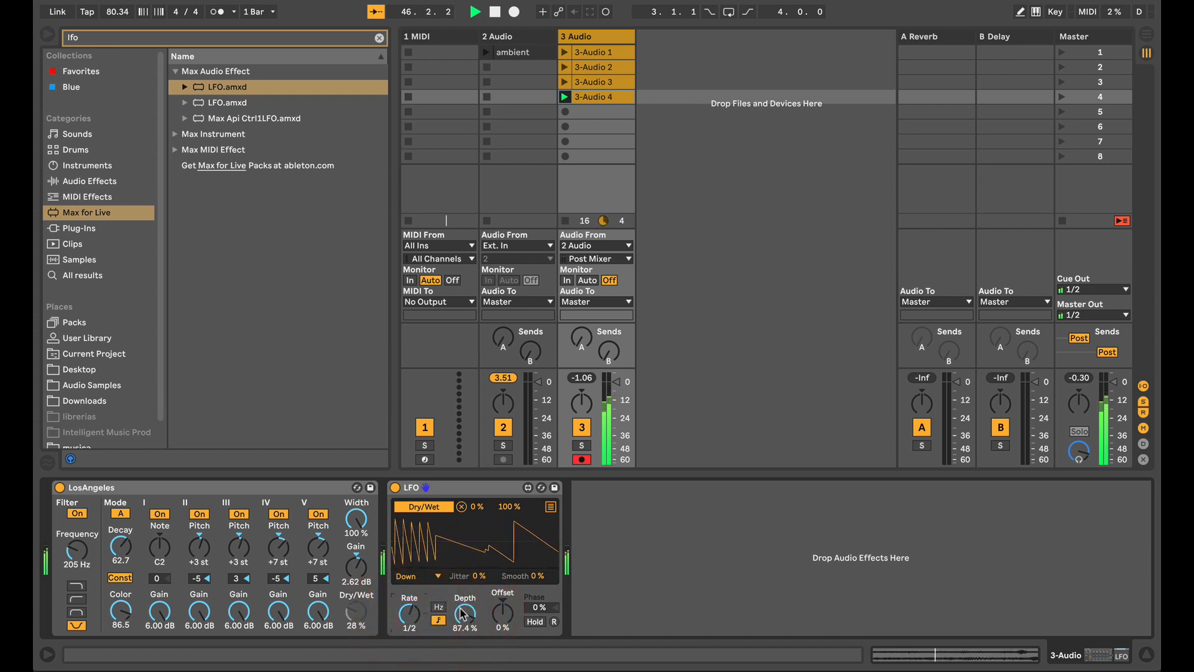
# - Set the LFO's synced rate to 3/16 and its offset to 23%, and reduce its depth
pyautogui.moveTo(409, 614); pyautogui.dragTo(410, 610)
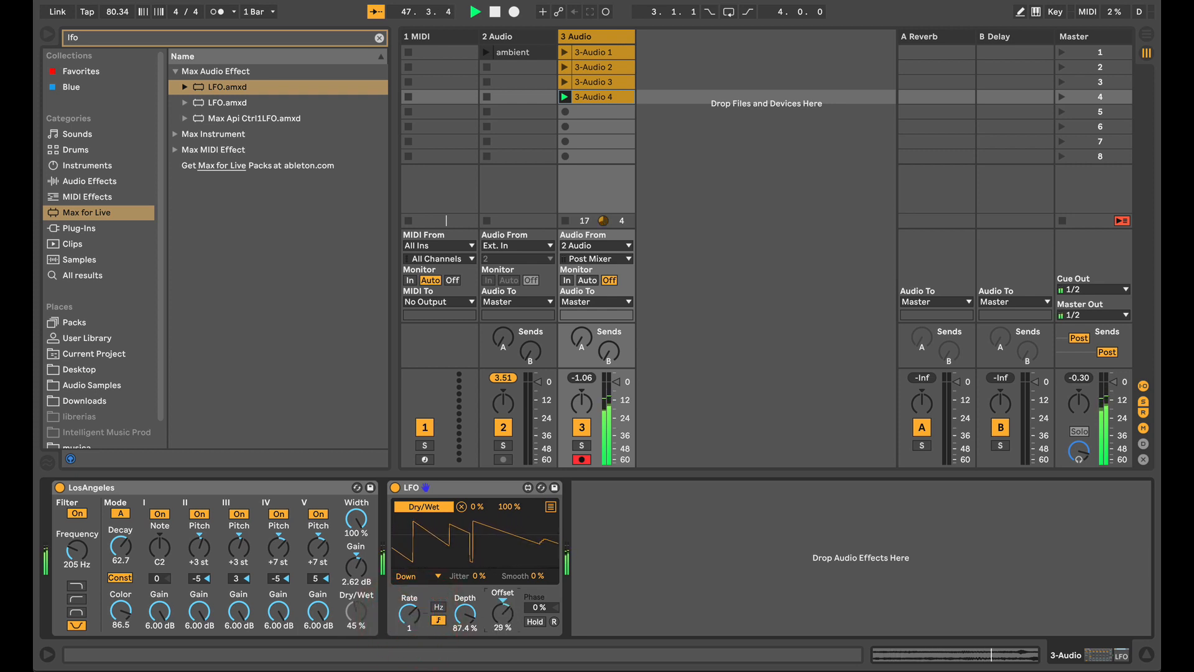
pyautogui.moveTo(507, 615); pyautogui.dragTo(507, 615)
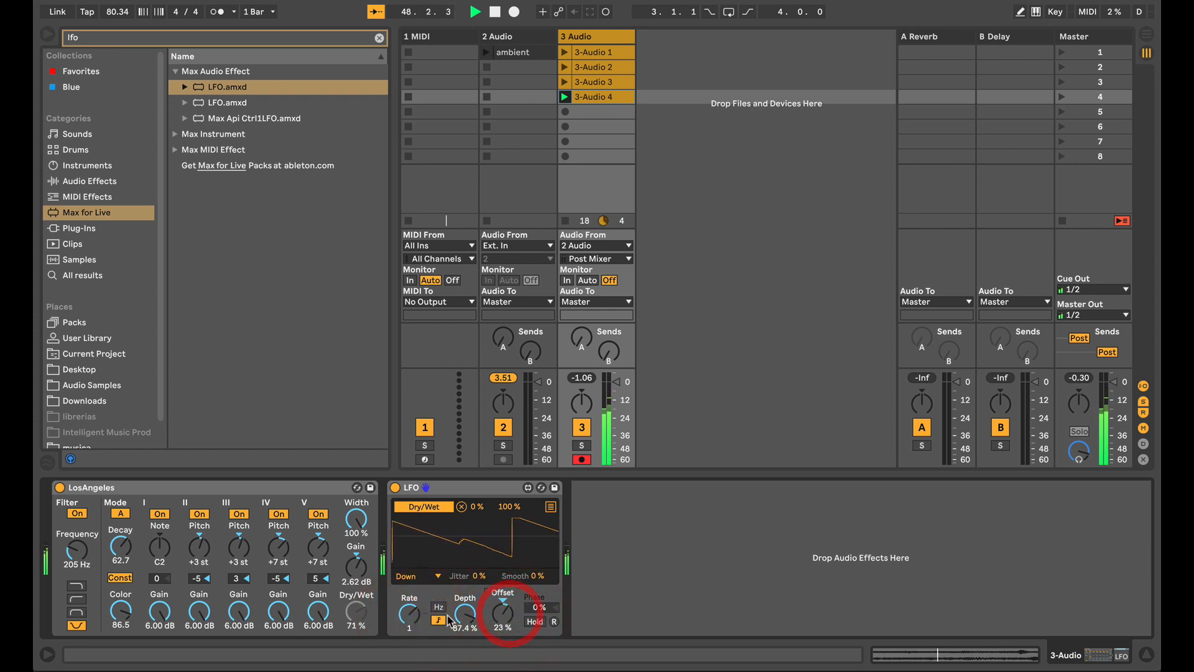
pyautogui.moveTo(416, 614); pyautogui.dragTo(417, 614)
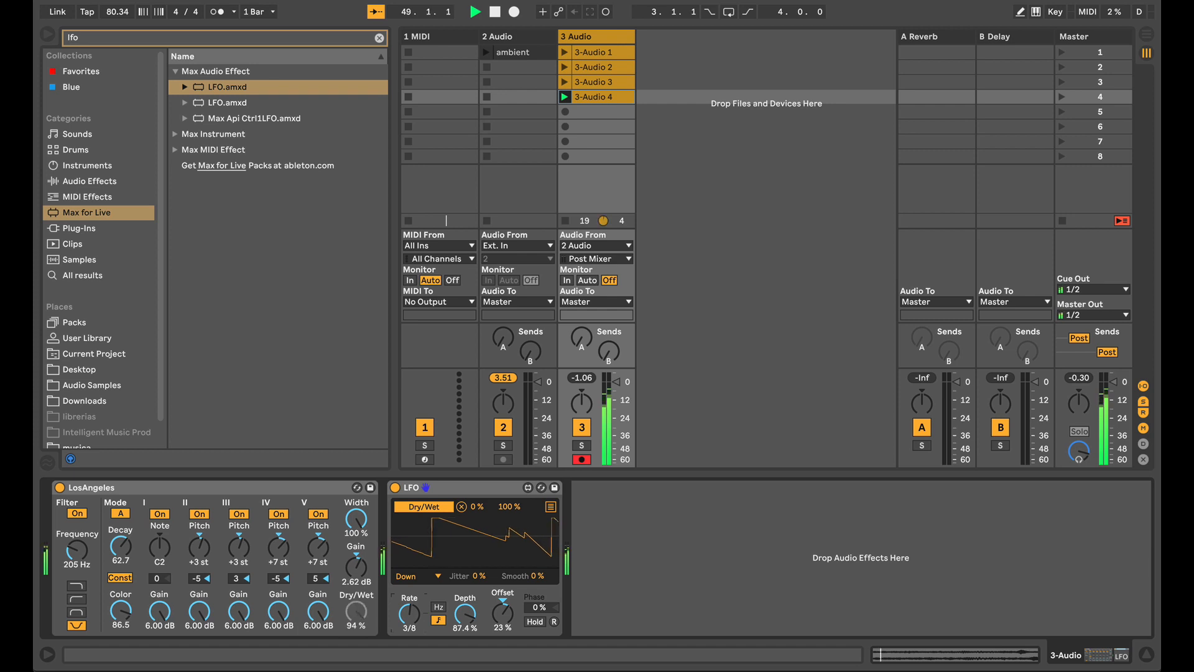
pyautogui.moveTo(417, 615); pyautogui.dragTo(417, 616)
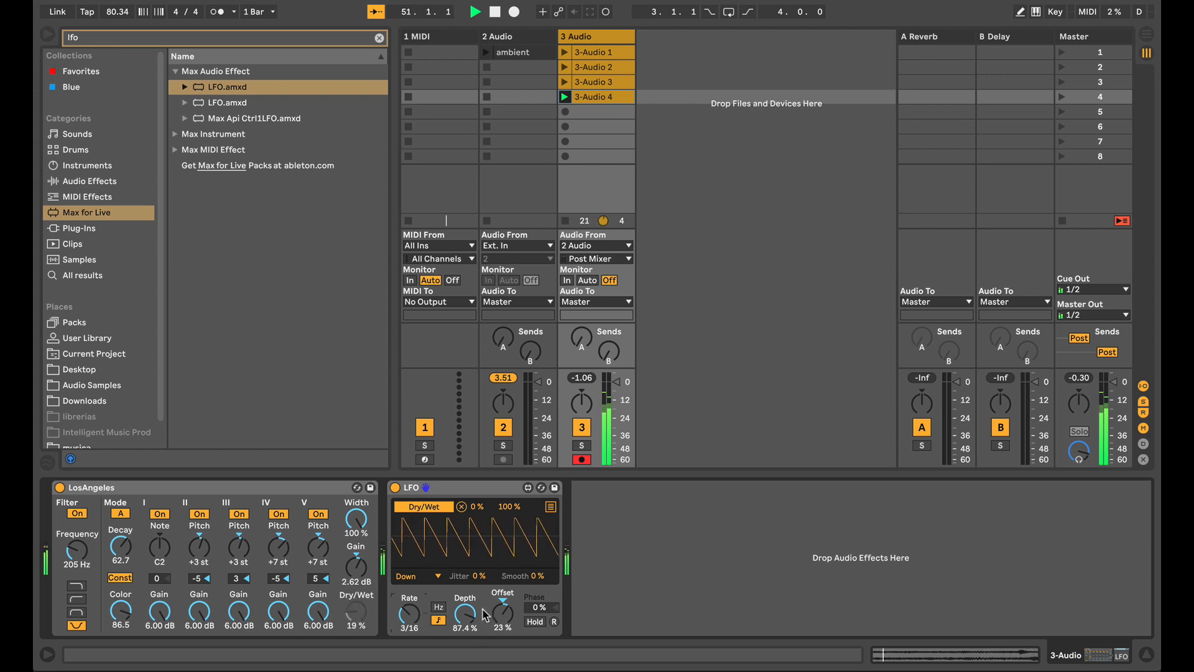
pyautogui.moveTo(466, 614); pyautogui.dragTo(467, 612)
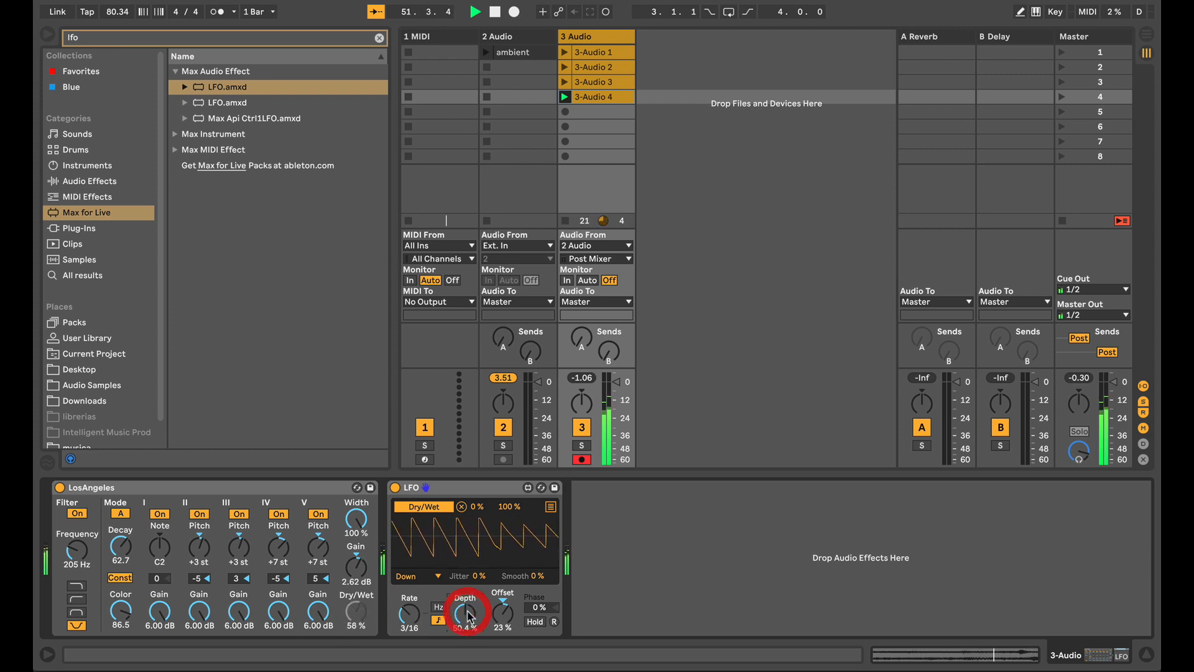
# - Clear the browser search and set the LFO's synced rate to 1/12
pyautogui.click(379, 39)
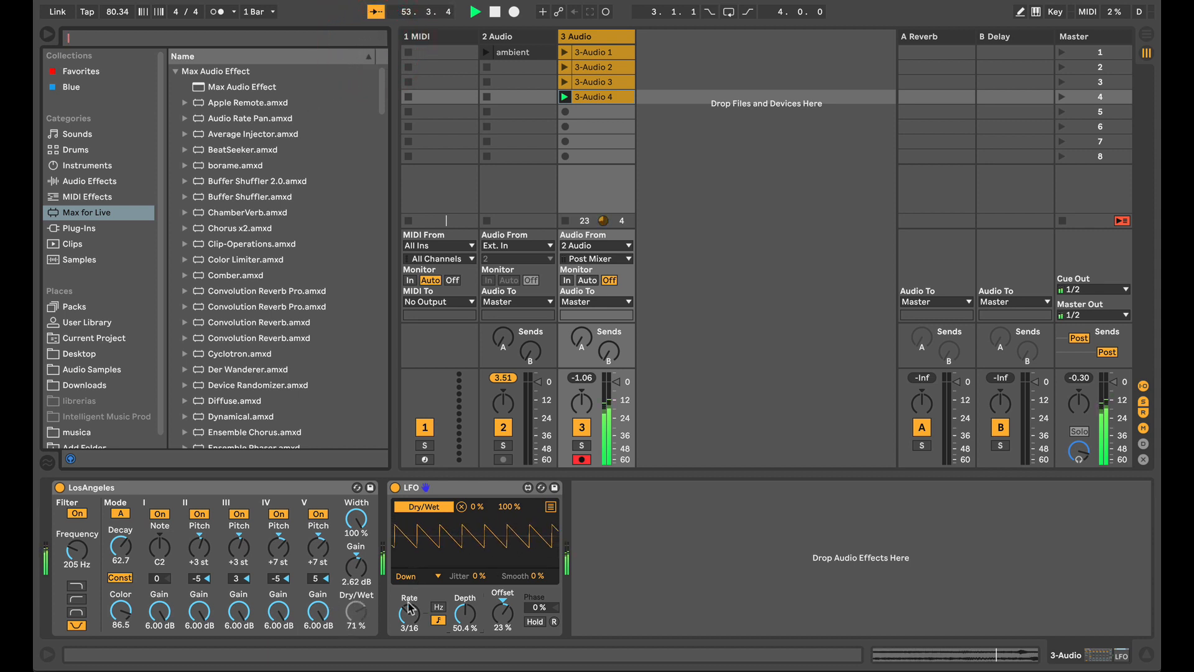
pyautogui.moveTo(410, 608); pyautogui.dragTo(409, 617)
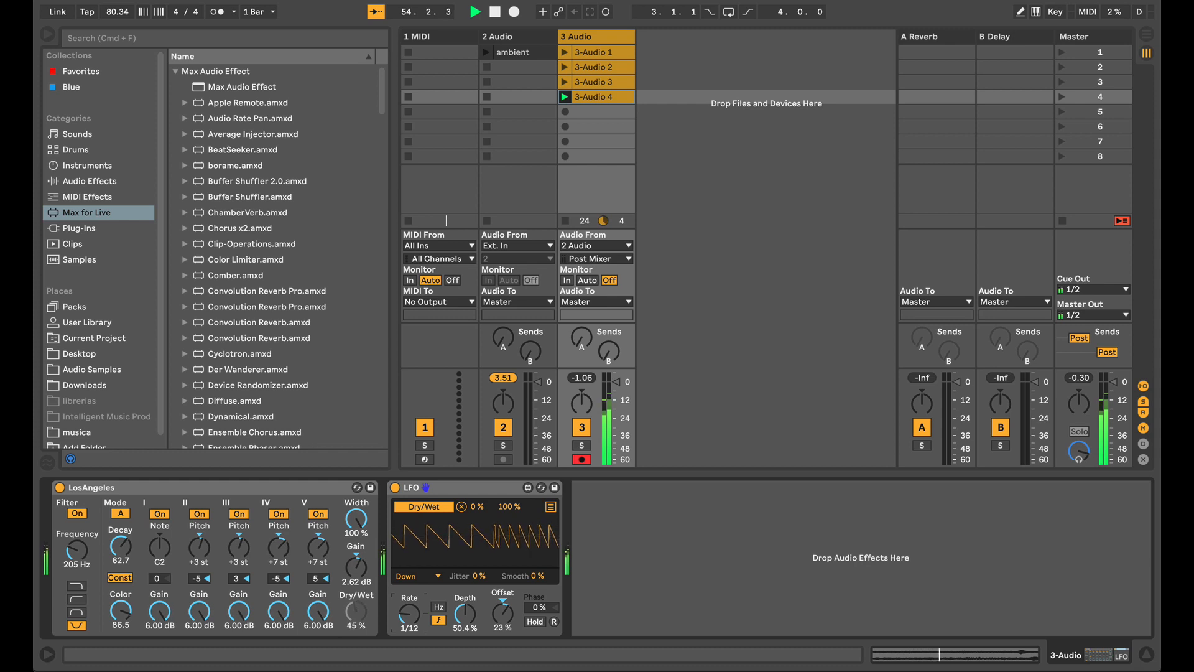
pyautogui.moveTo(409, 617); pyautogui.dragTo(410, 616)
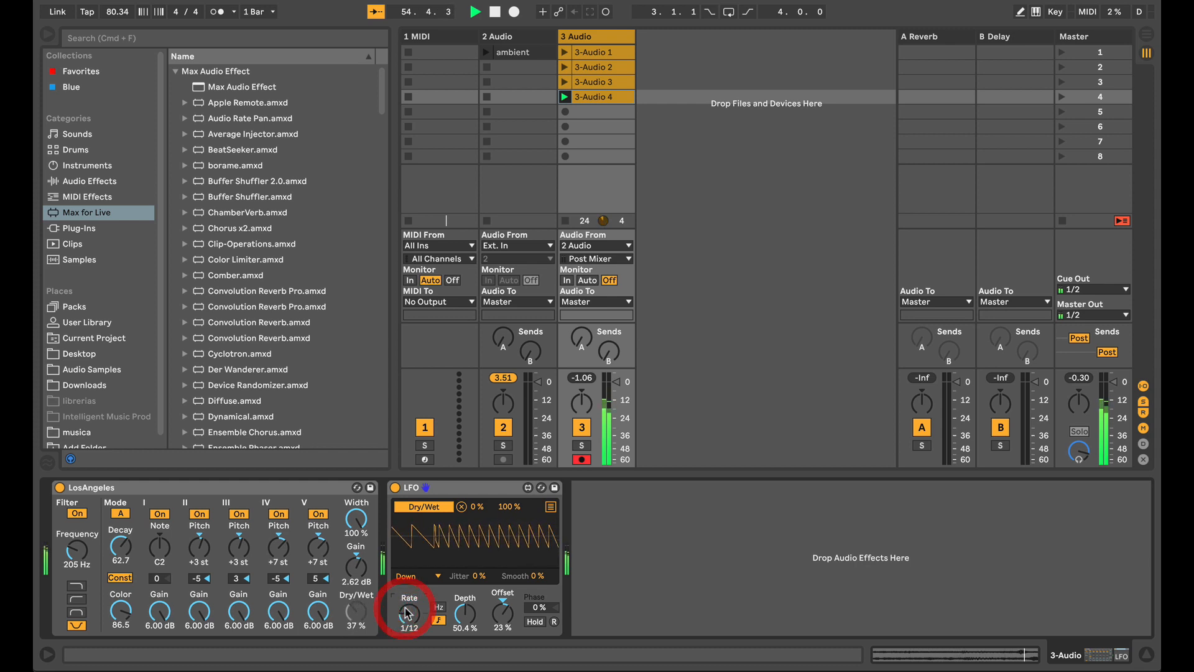
# - Try the Triangle and Square waveforms on the LFO, with its synced rate at 1/8
pyautogui.click(413, 576)
pyautogui.click(409, 618)
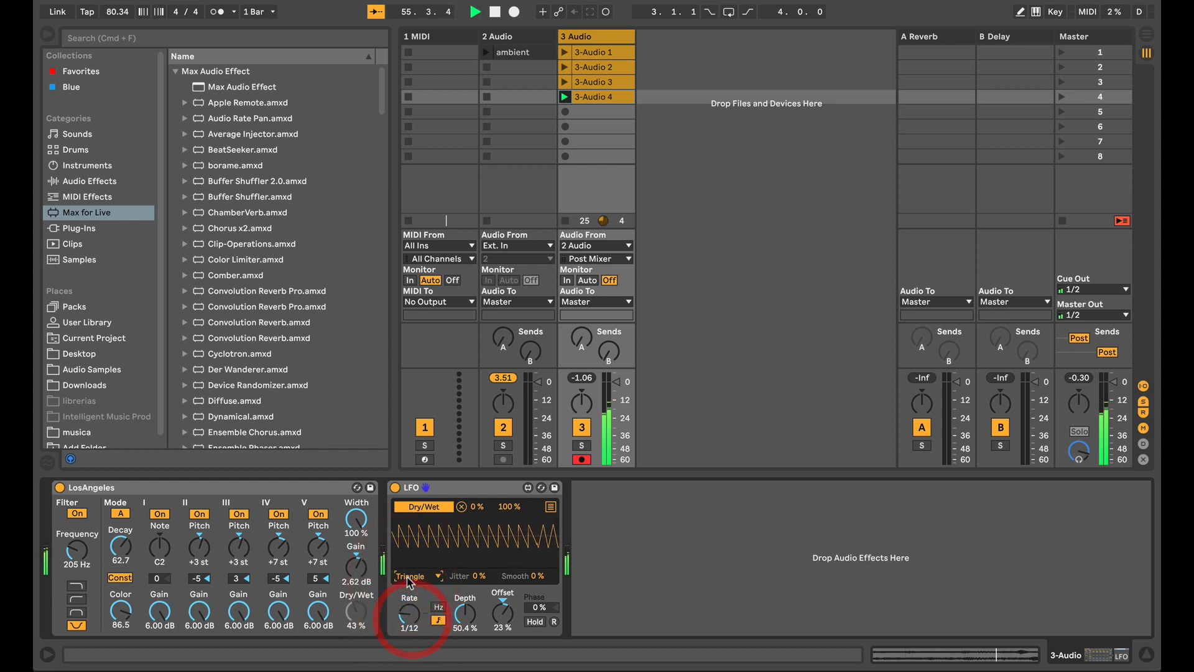
pyautogui.click(407, 577)
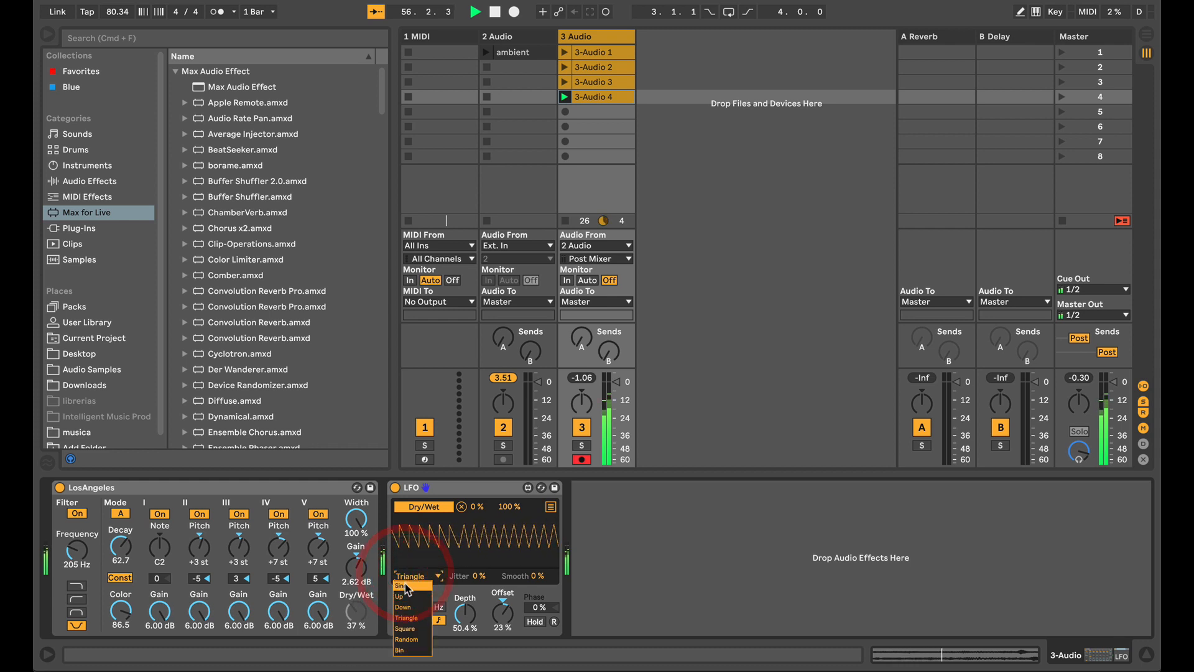
pyautogui.click(413, 630)
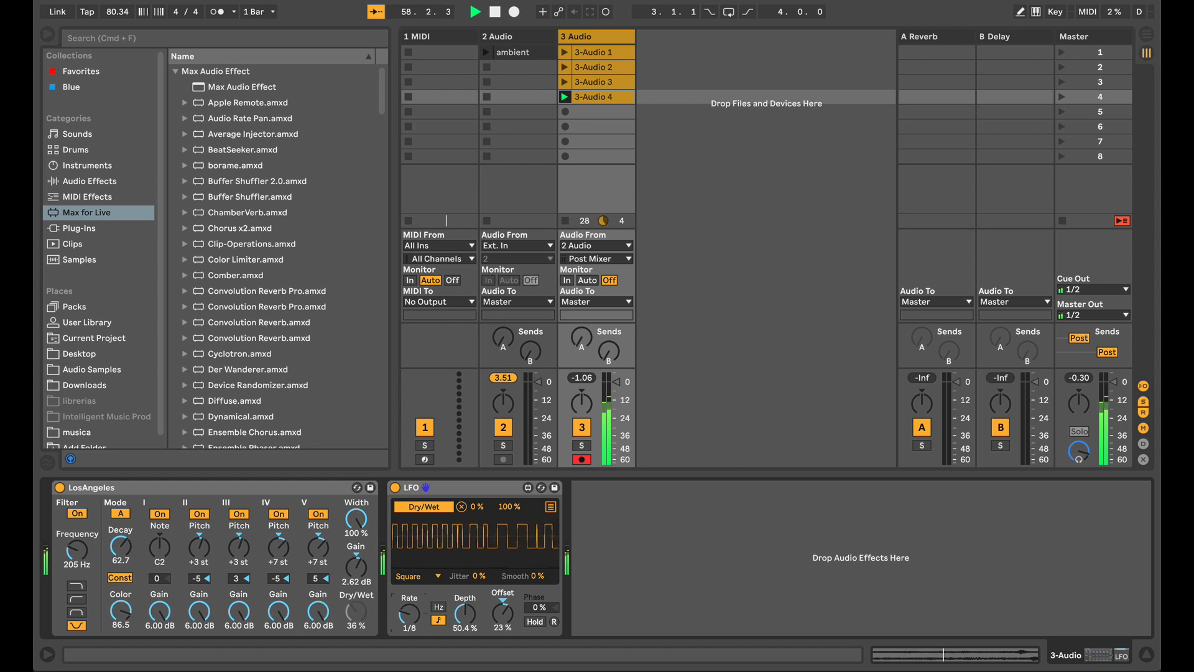
pyautogui.click(410, 615)
# - Set the LFO's waveform to Random and its synced rate to 1/12
pyautogui.click(409, 576)
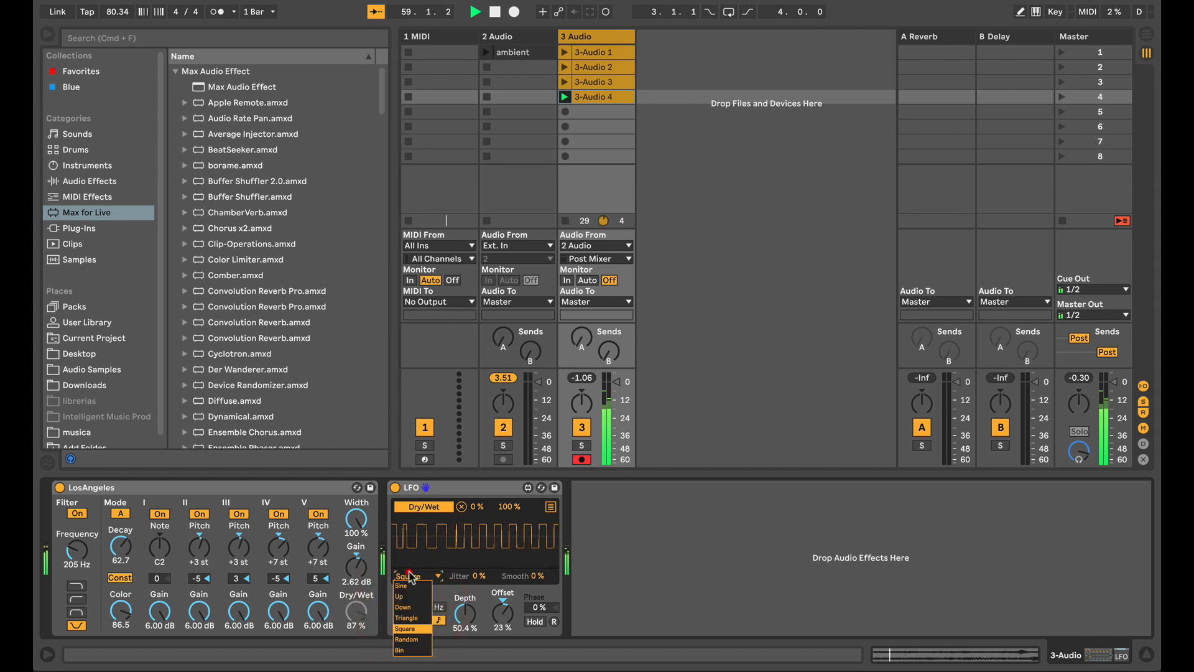
pyautogui.click(415, 639)
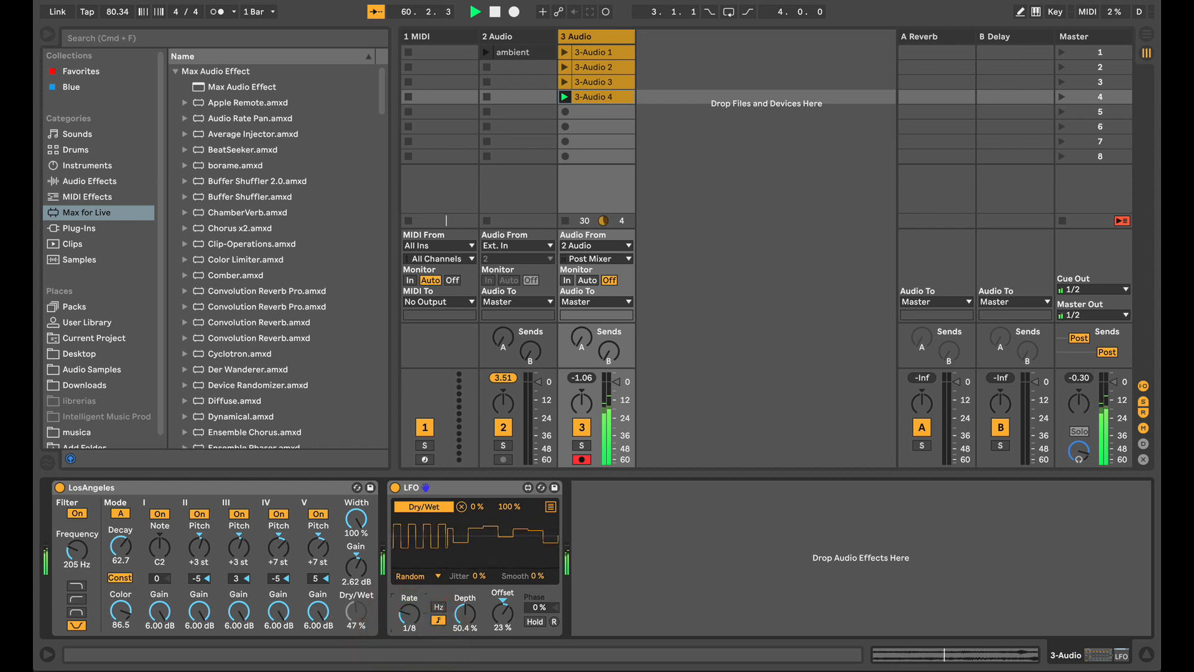
pyautogui.click(410, 614)
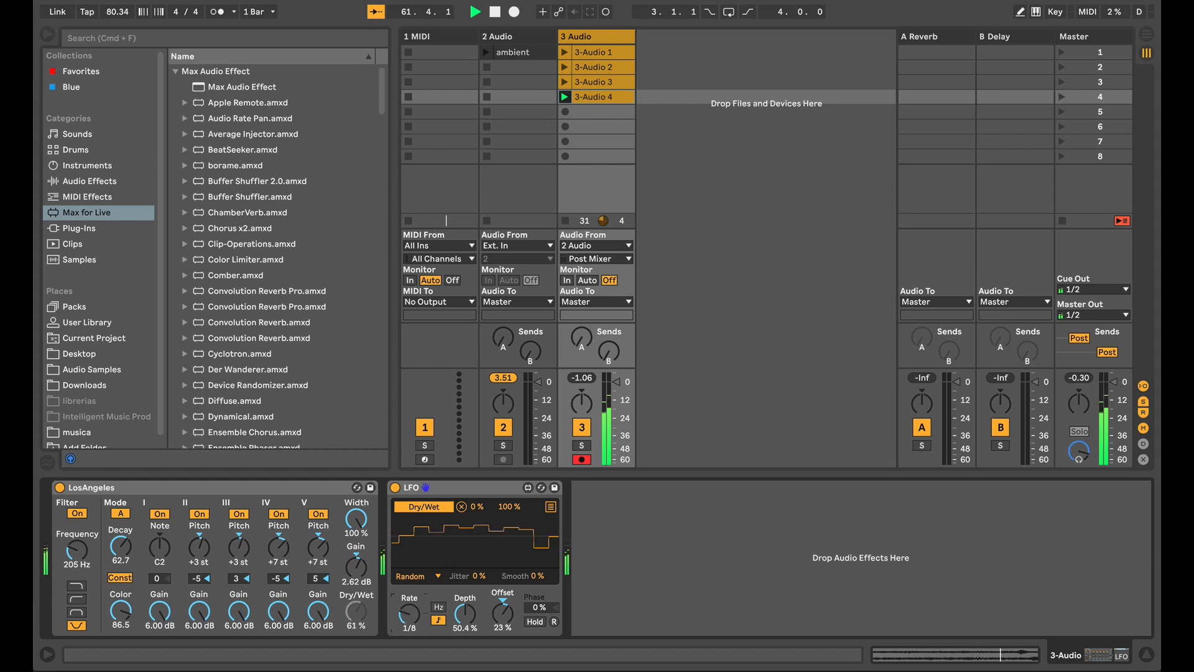
pyautogui.click(409, 613)
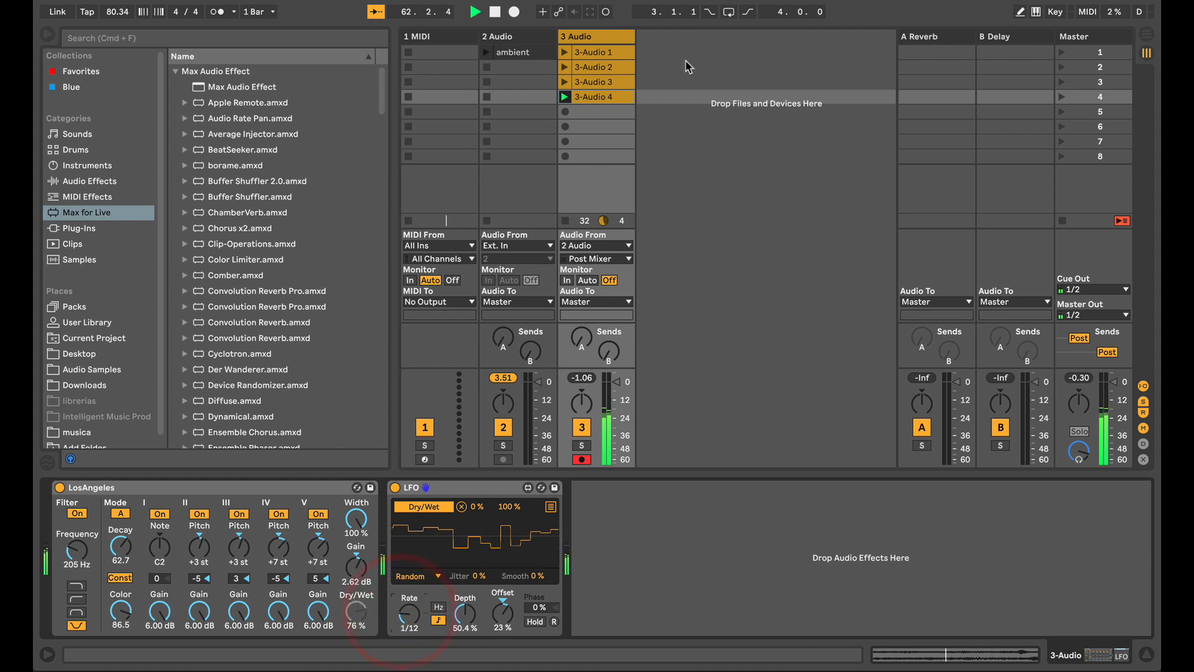
# - Insert a new audio track after 3 Audio, take its input from 3-Audio, and arm it for recording
pyautogui.rightClick(681, 69)
pyautogui.click(706, 70)
pyautogui.click(696, 245)
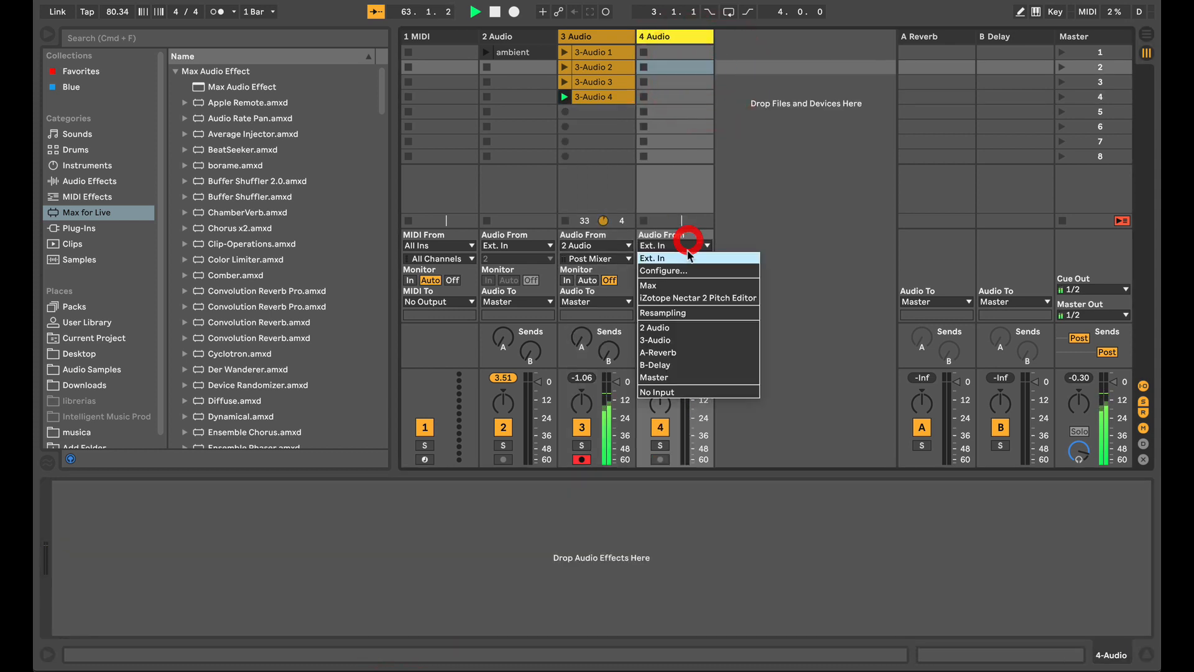
pyautogui.click(671, 339)
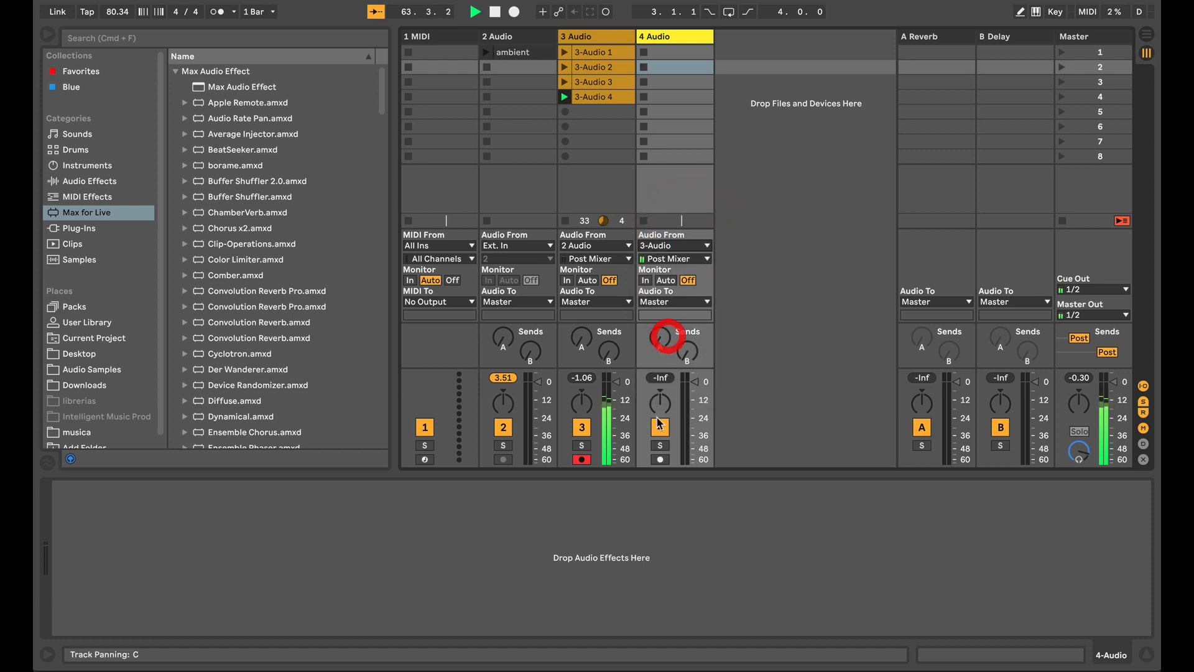
pyautogui.click(660, 459)
pyautogui.click(660, 247)
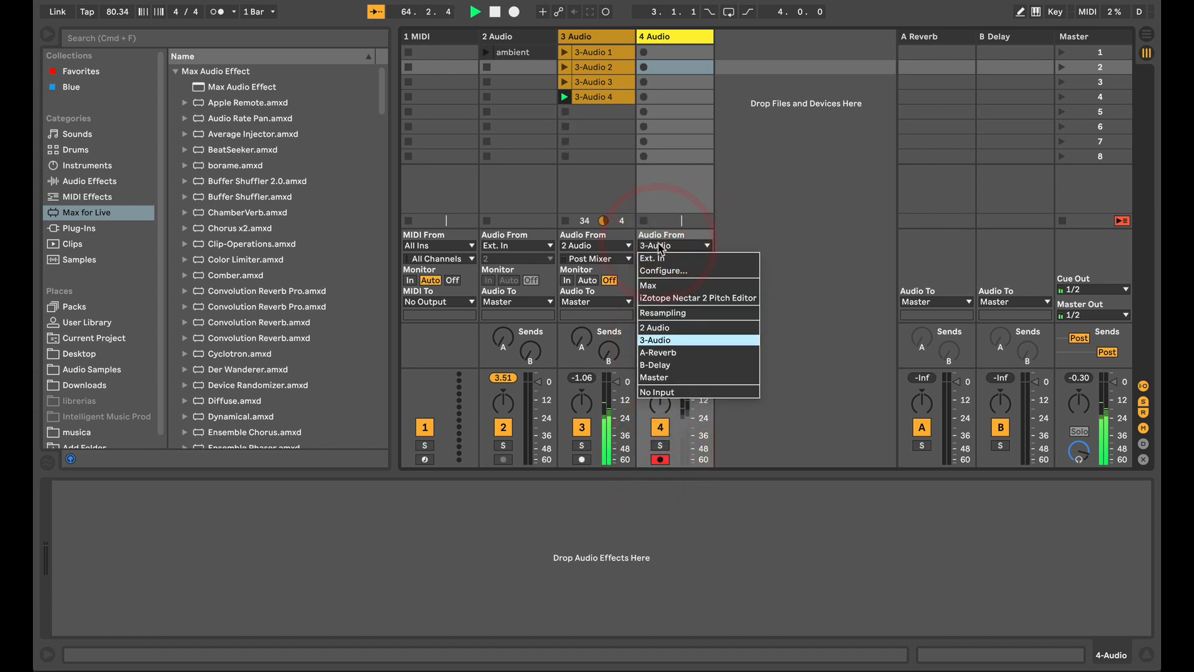
pyautogui.click(659, 238)
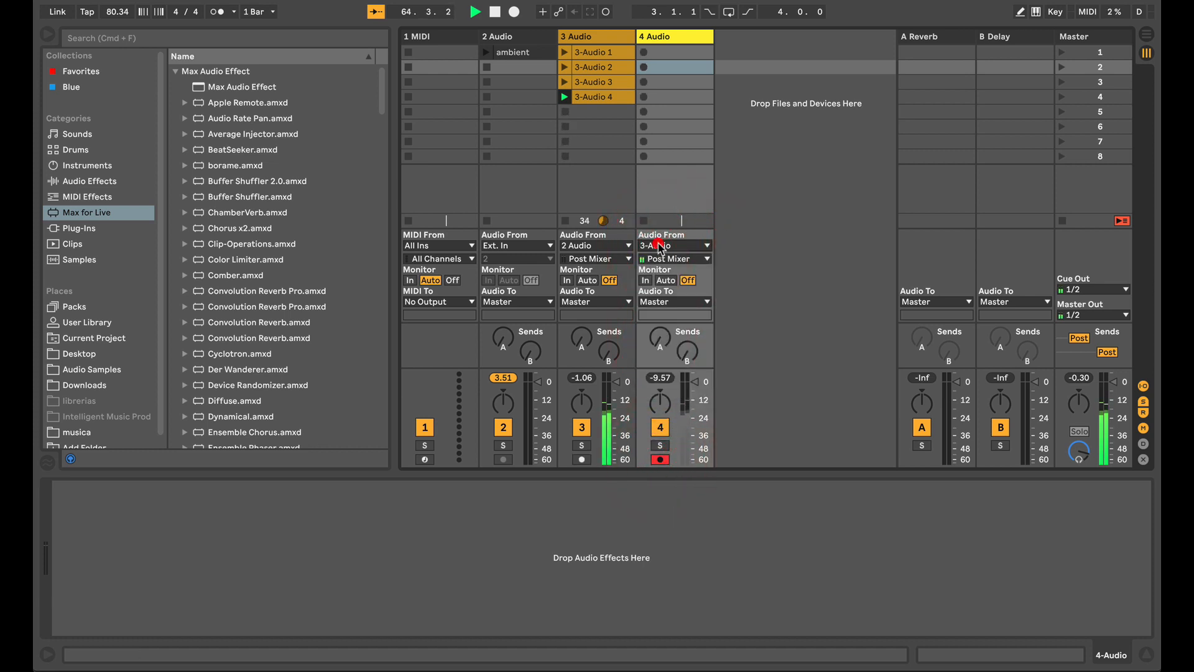
# - Start recording in the first slot of 4 Audio and raise the LFO depth on 3 Audio to 99.2%
pyautogui.click(645, 52)
pyautogui.click(611, 39)
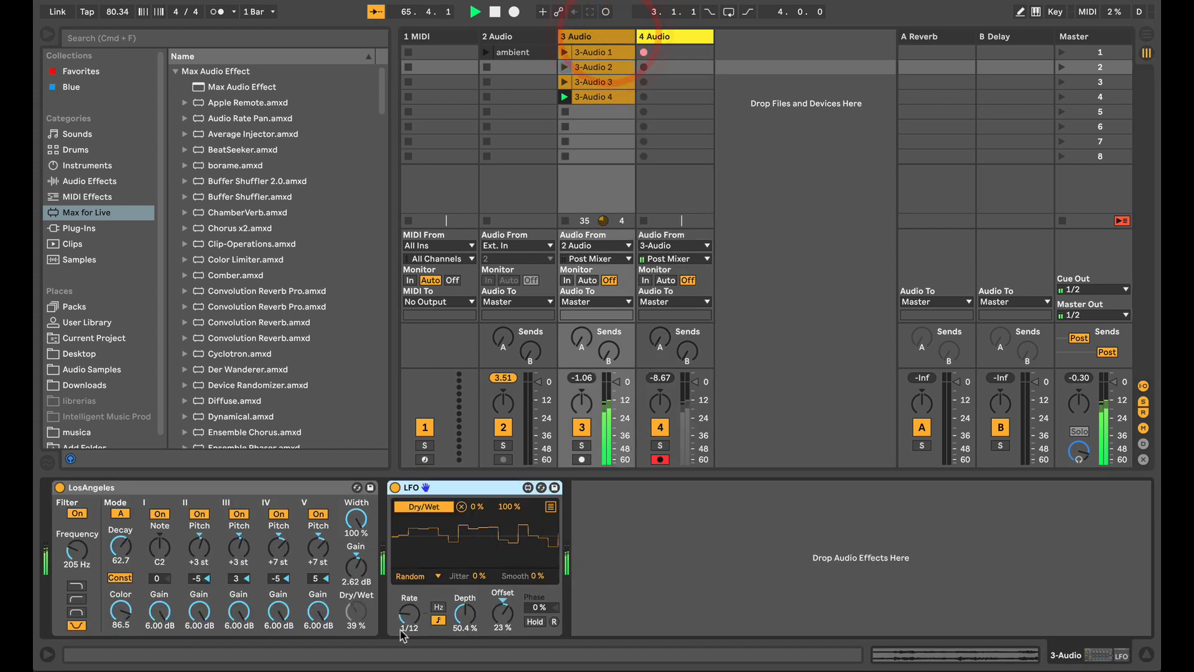
pyautogui.click(410, 610)
pyautogui.moveTo(466, 616)
pyautogui.mouseDown()
pyautogui.moveTo(466, 597)
pyautogui.moveTo(466, 610)
pyautogui.mouseUp()
# - Record loops into the second, third and fourth slots of 4 Audio while varying the note of resonator I, ending on D#1
pyautogui.click(644, 67)
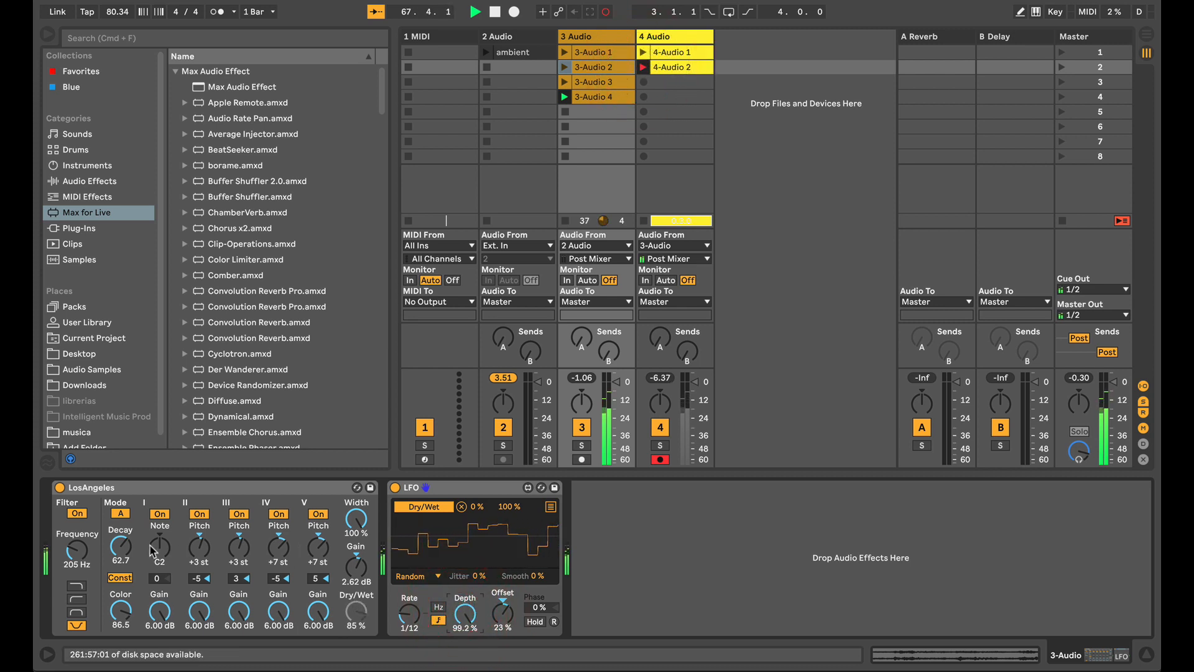
pyautogui.moveTo(160, 546); pyautogui.dragTo(160, 555)
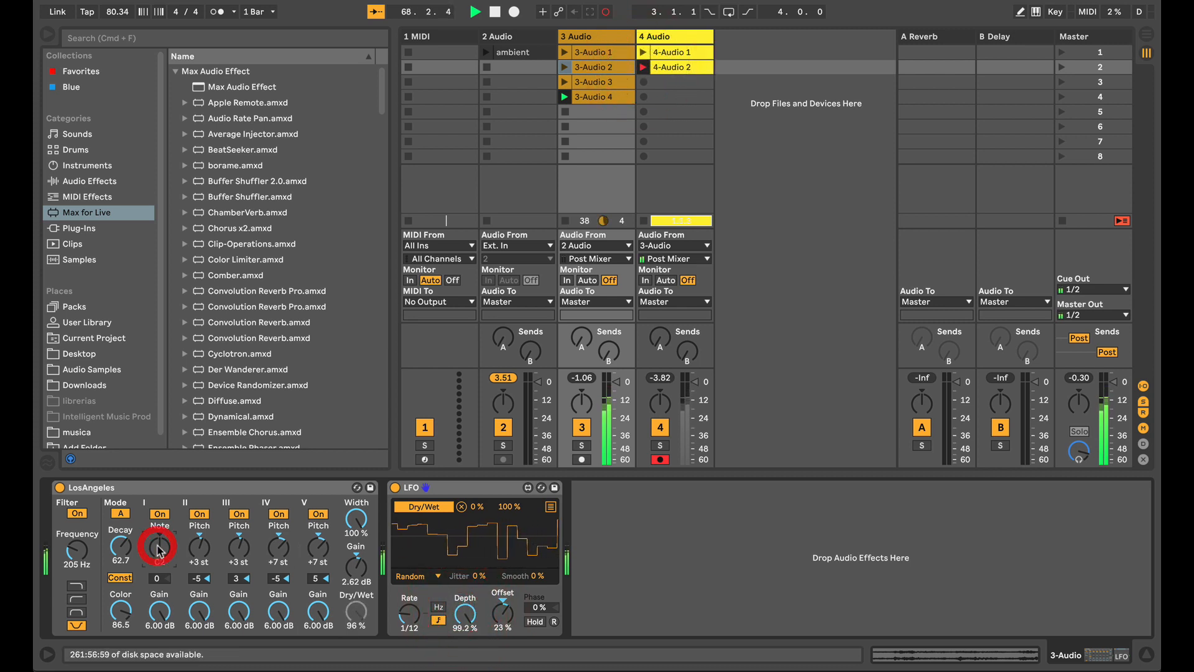
pyautogui.click(644, 81)
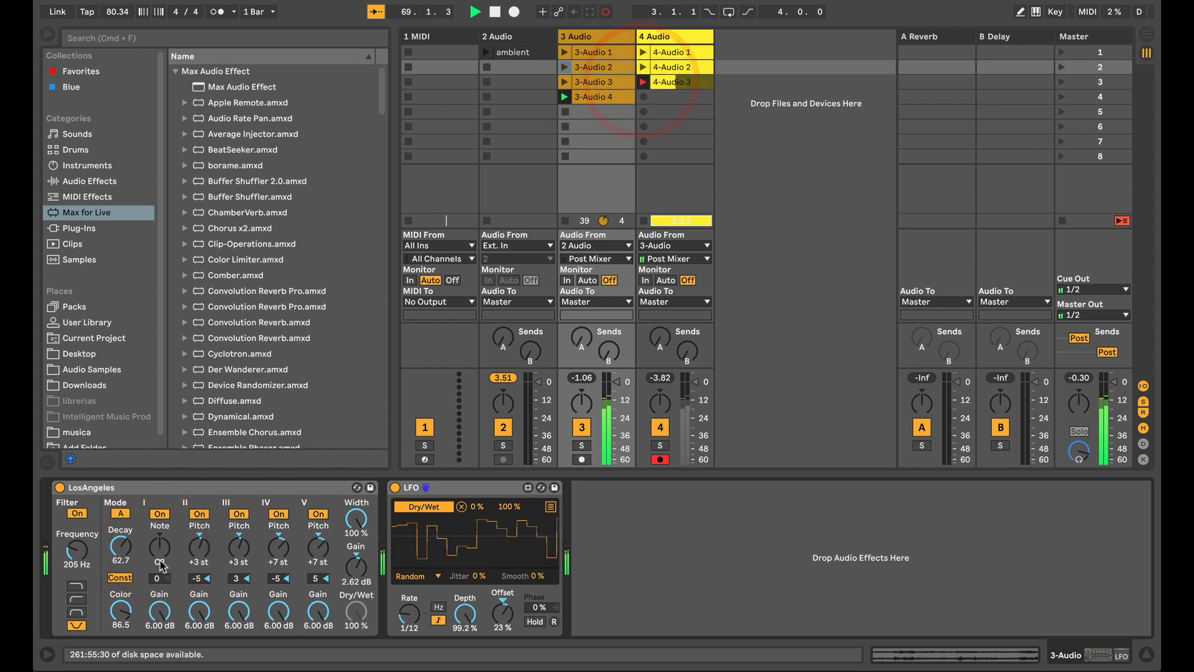
pyautogui.moveTo(160, 553); pyautogui.dragTo(160, 547)
pyautogui.click(643, 95)
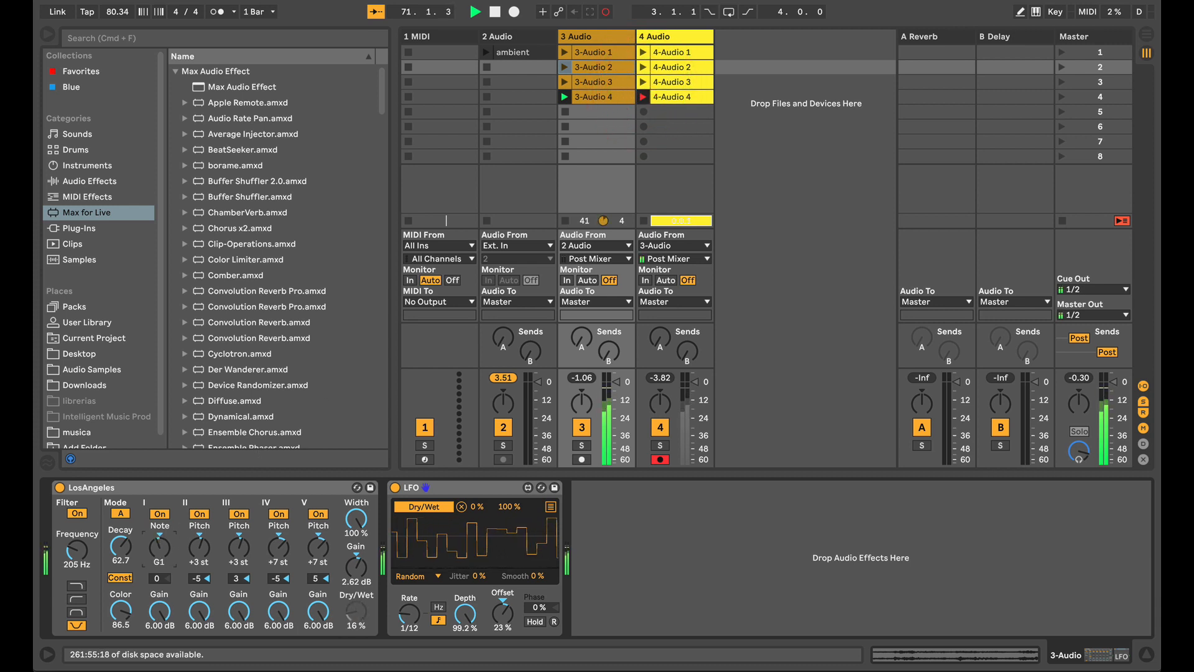
# - Start recording in the fifth slot of 4 Audio while setting resonator III's pitch to -2 st, Gain to 4.29 dB and Width to 80%
pyautogui.click(644, 111)
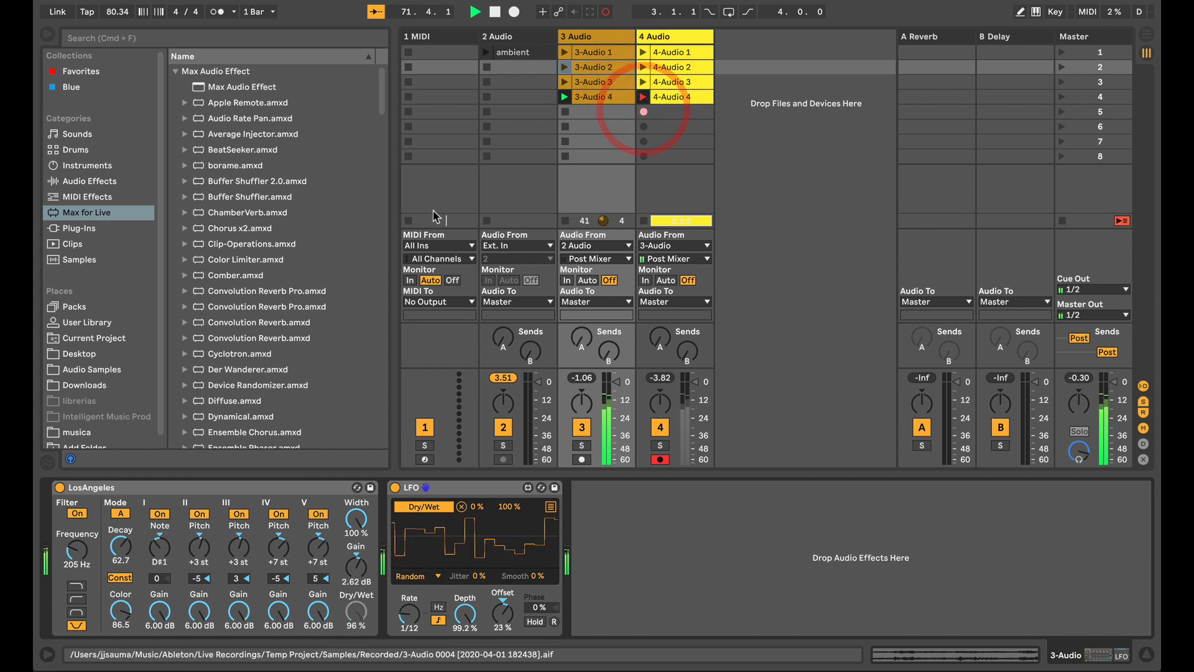
pyautogui.moveTo(240, 548); pyautogui.dragTo(243, 555)
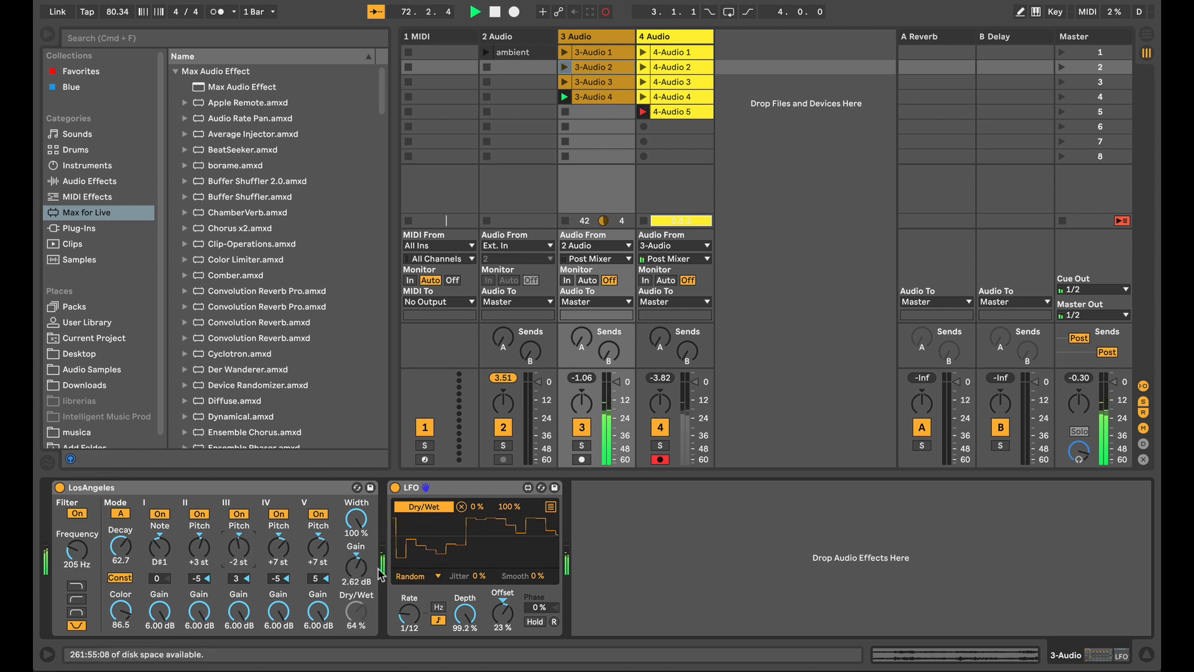
pyautogui.moveTo(357, 567); pyautogui.dragTo(362, 557)
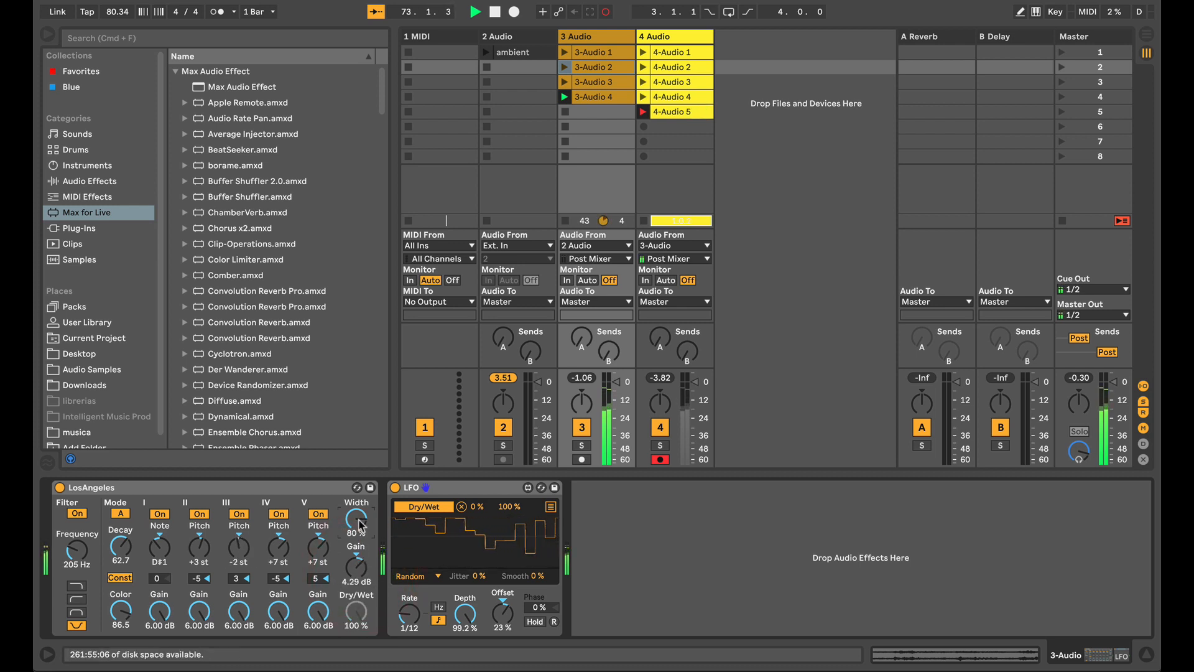
# - Switch the resonator's filter to high-pass at 84.4 Hz and end the recording in the fifth slot of 4 Audio
pyautogui.click(75, 600)
pyautogui.moveTo(77, 551); pyautogui.dragTo(78, 566)
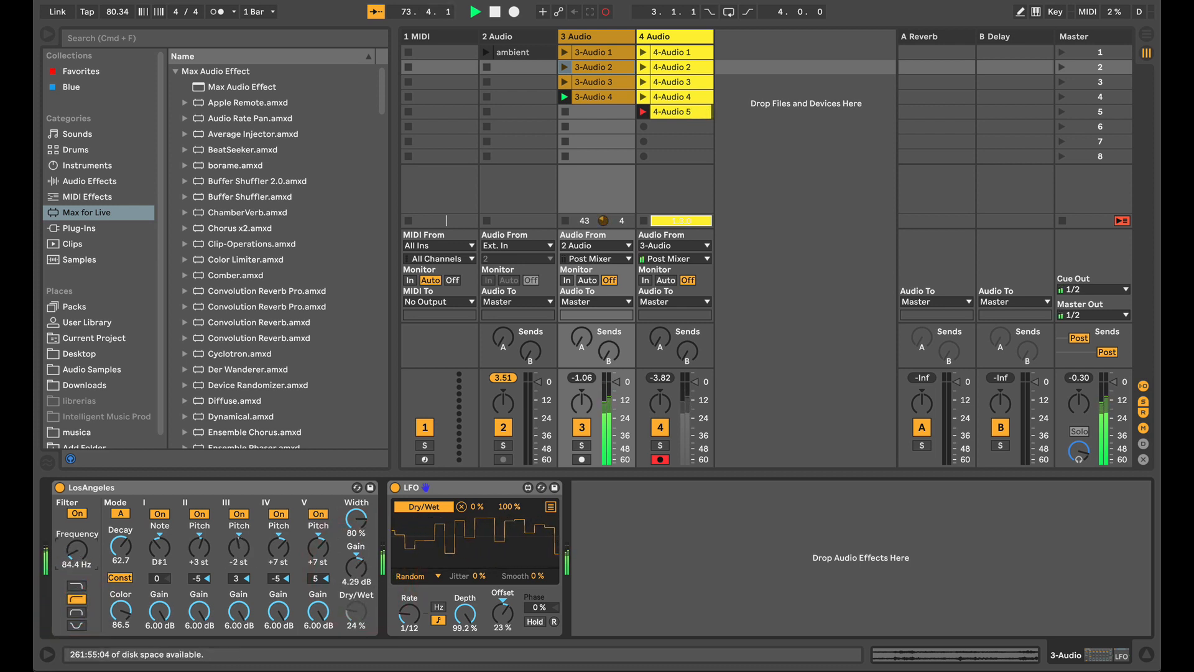
pyautogui.click(643, 113)
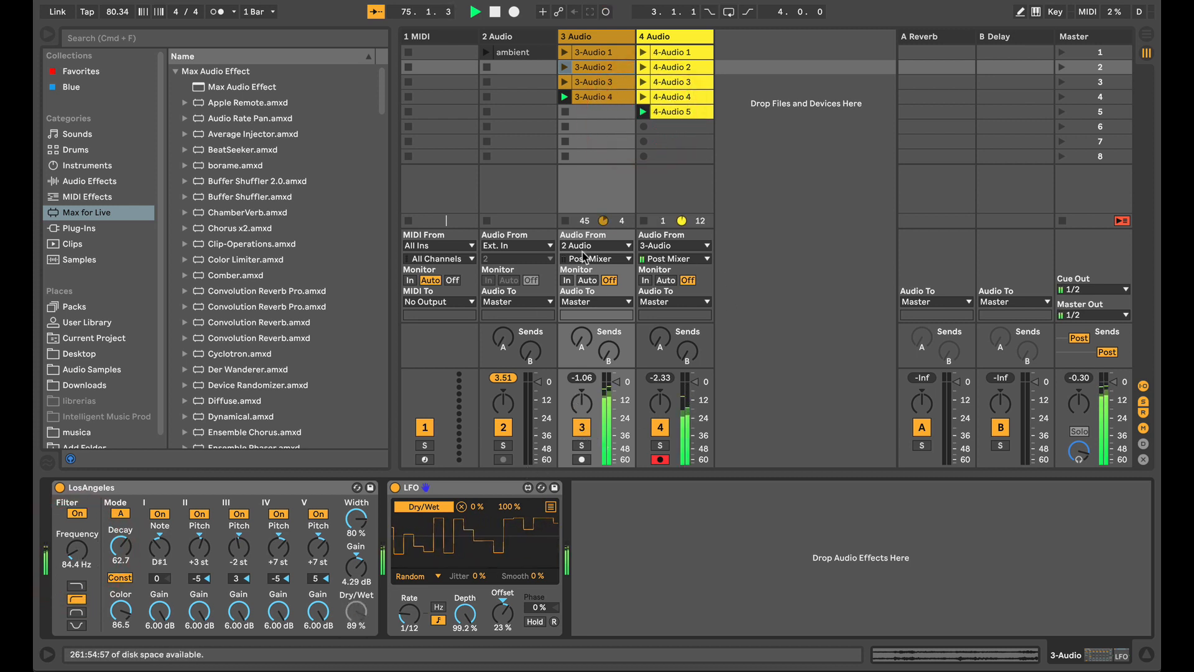
# - Stop the clip on 3 Audio and play back 4-Audio 1 followed by 4-Audio 2
pyautogui.click(565, 221)
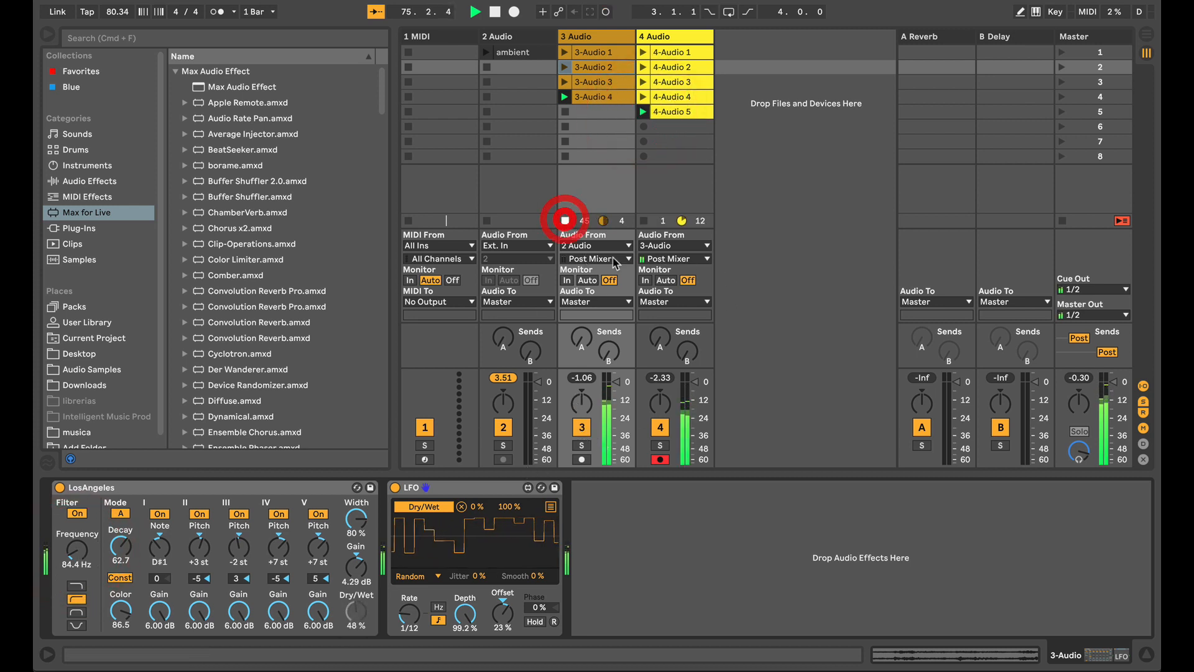
pyautogui.click(644, 52)
pyautogui.click(663, 54)
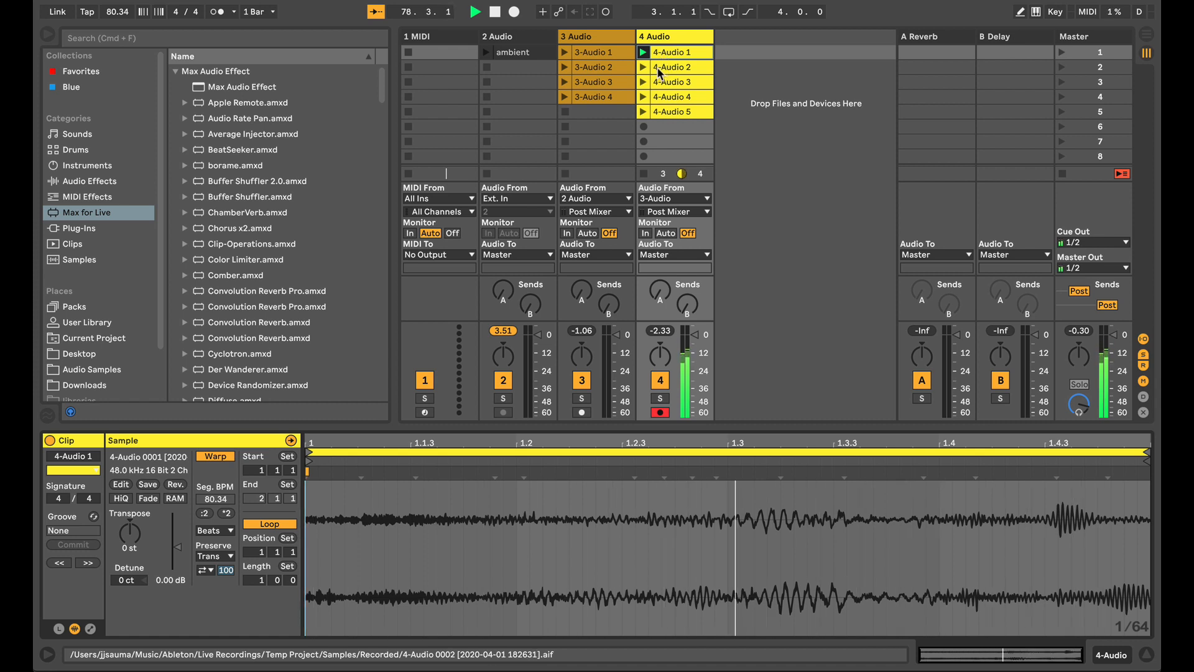
pyautogui.click(643, 67)
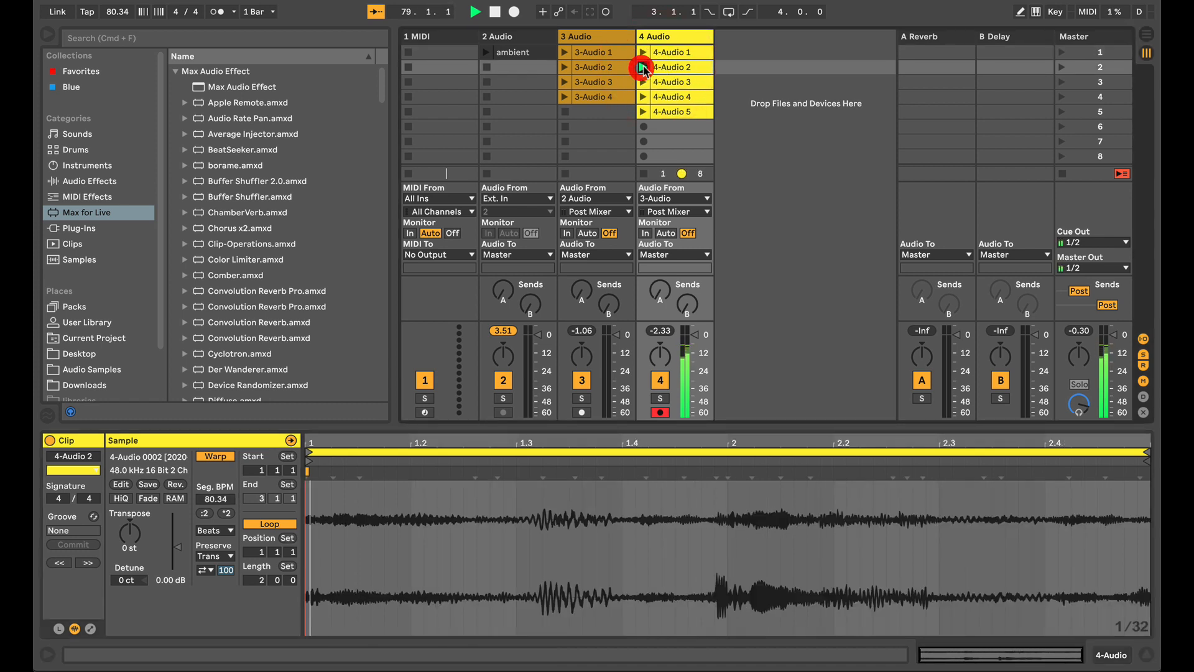
# - Add an Auto Filter audio effect to the 4 Audio track
pyautogui.click(663, 35)
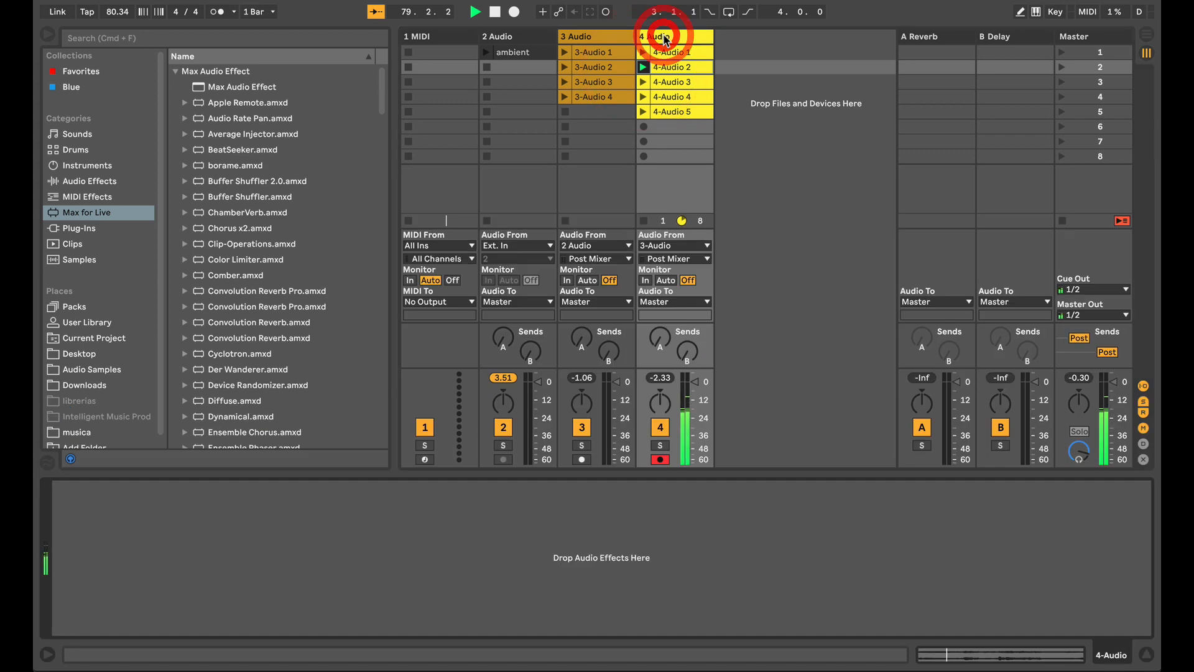
pyautogui.click(85, 183)
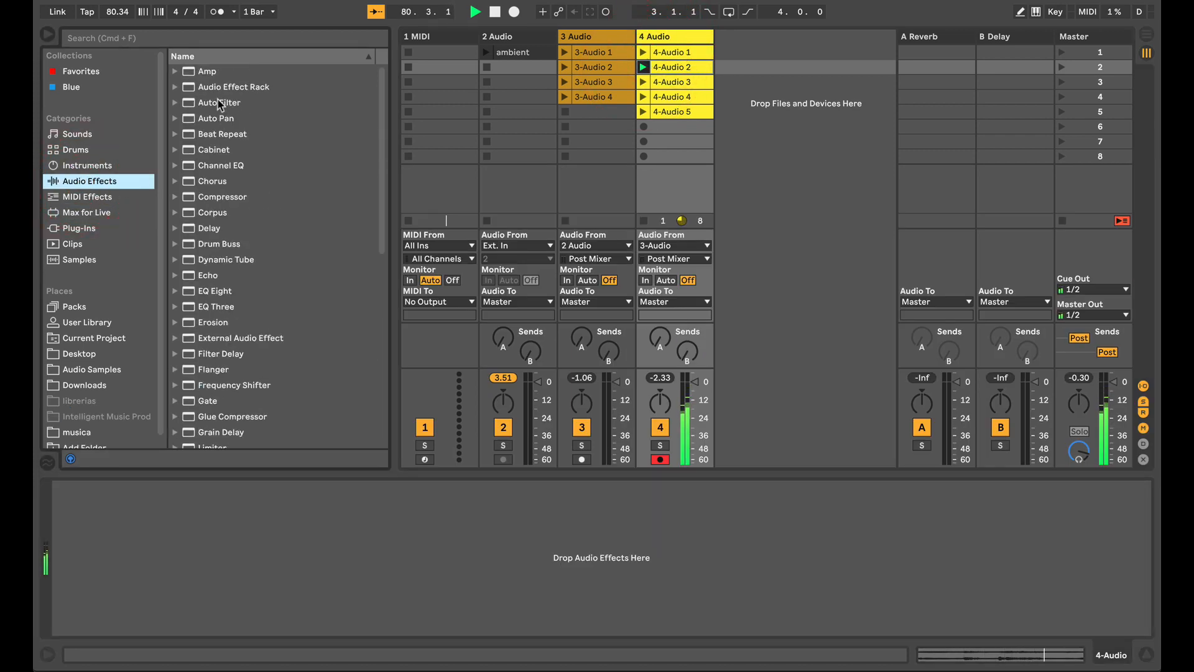
pyautogui.moveTo(220, 104); pyautogui.dragTo(644, 94)
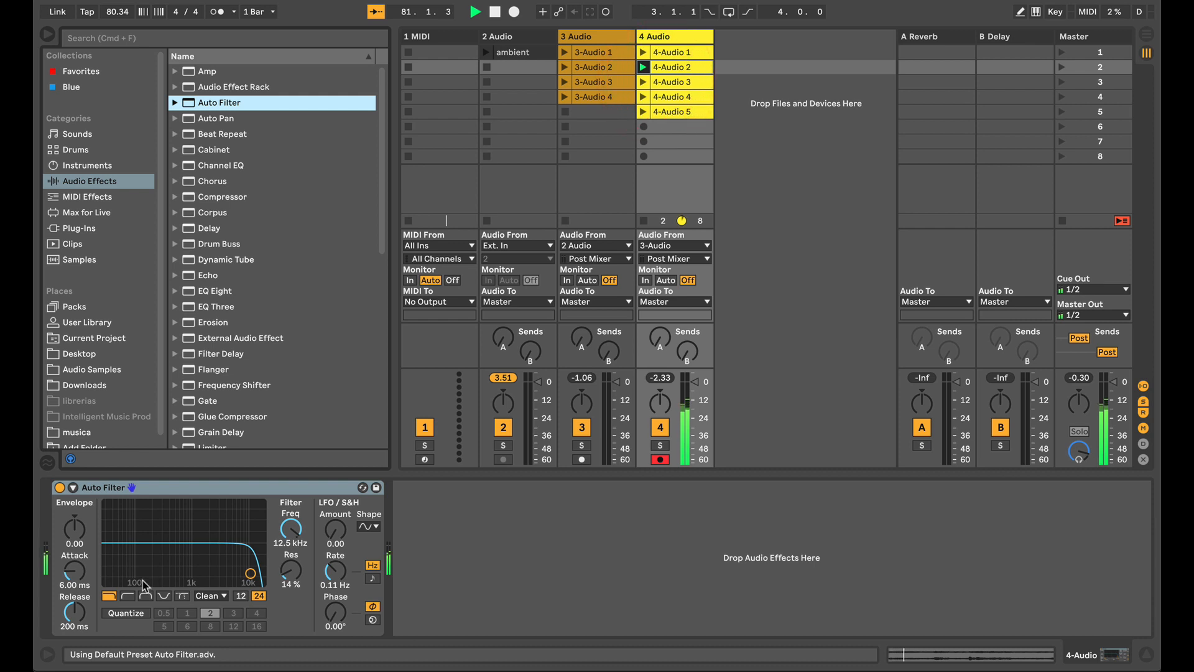
# - Configure the Auto Filter as a 12 dB high-pass at 183 Hz with 0% resonance and a tempo-synced 1/4 LFO at amount 19.8
pyautogui.click(127, 595)
pyautogui.moveTo(250, 572); pyautogui.dragTo(139, 573)
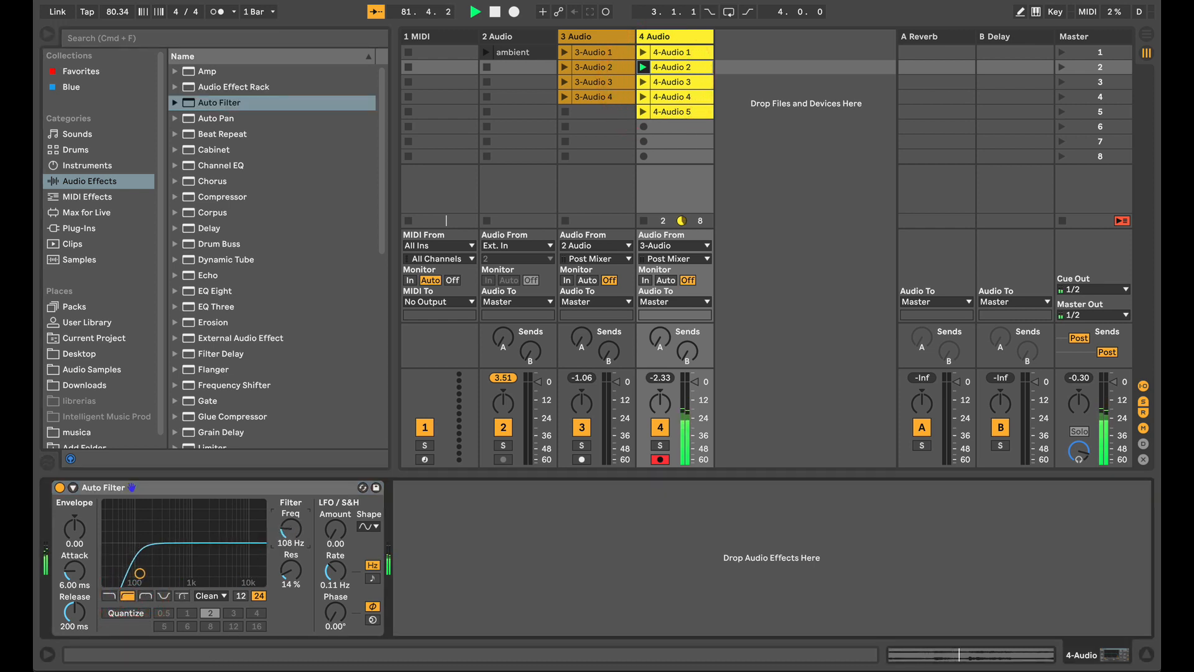
pyautogui.click(241, 595)
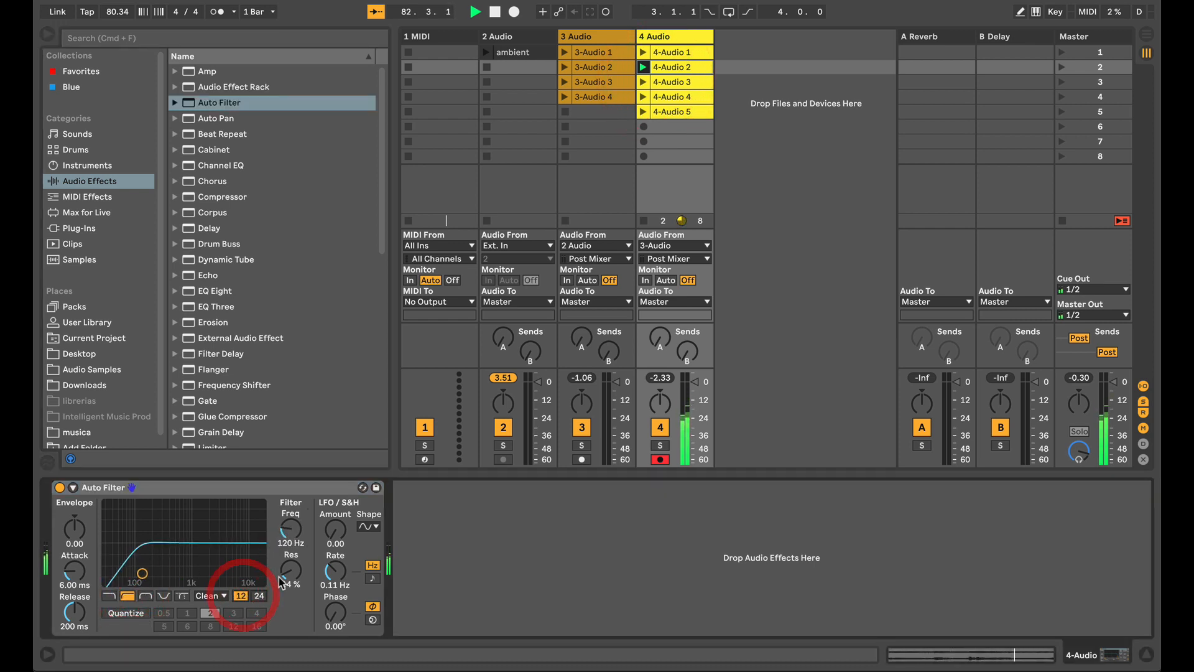
pyautogui.moveTo(284, 580); pyautogui.dragTo(284, 597)
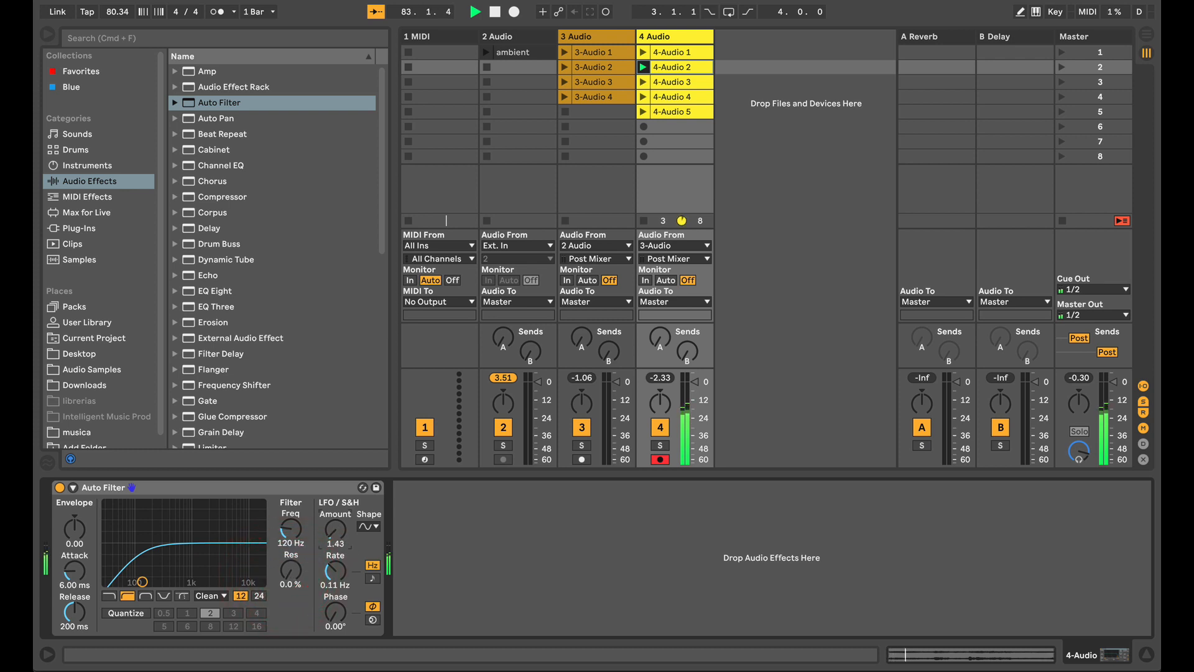
pyautogui.click(372, 579)
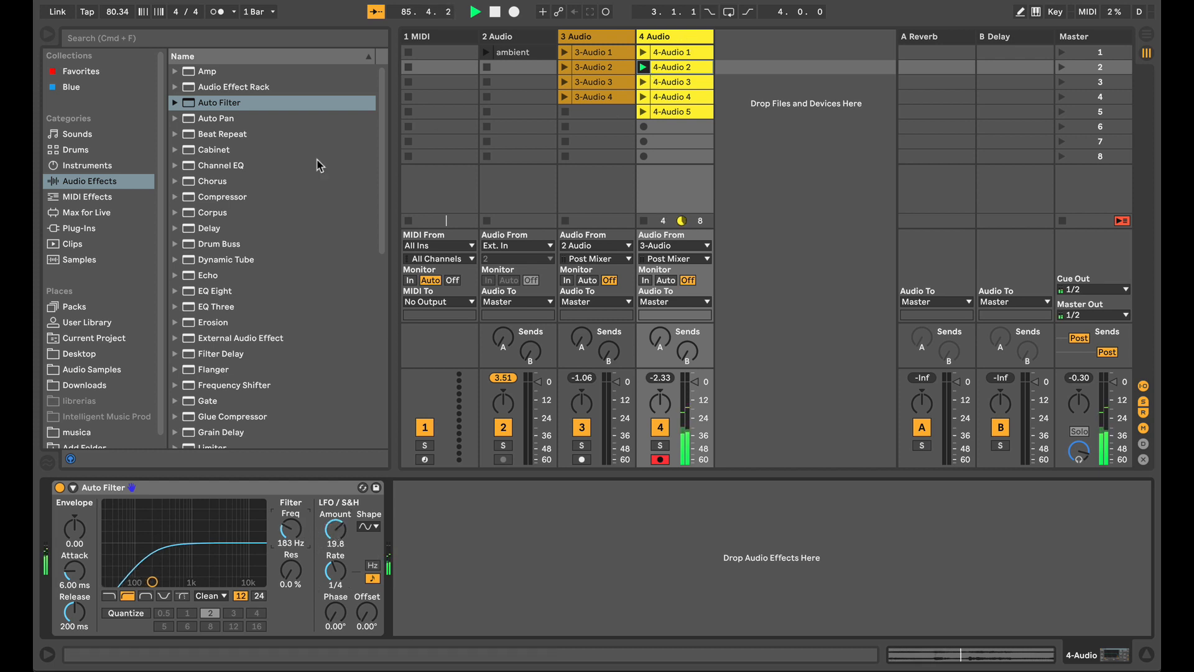
# - Add a Glue Compressor after the Auto Filter on 4 Audio with threshold -27.6 dB and makeup 10.2 dB
pyautogui.moveTo(217, 411); pyautogui.dragTo(488, 501)
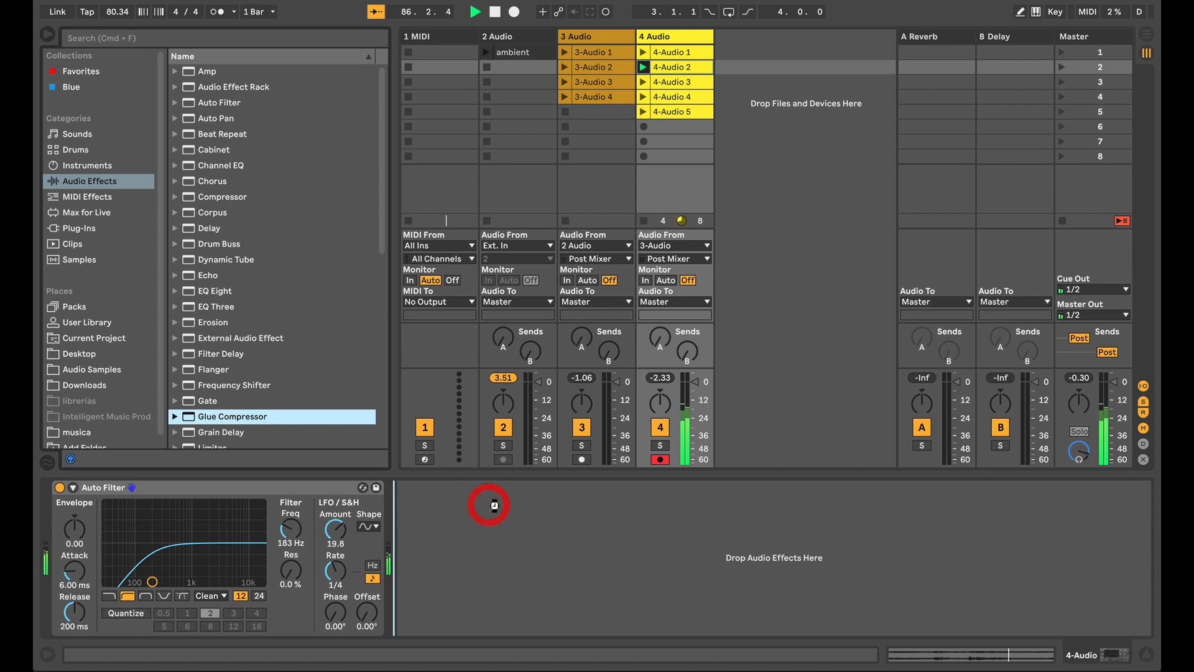
pyautogui.moveTo(440, 533); pyautogui.dragTo(441, 522)
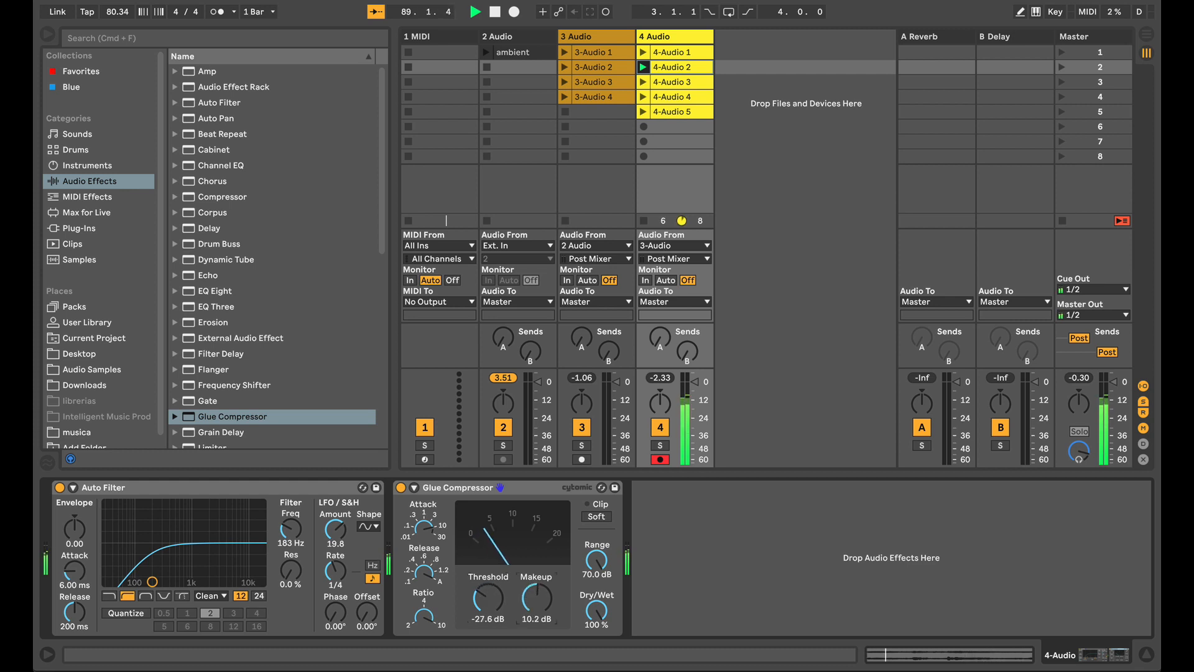
# - Play back 4-Audio 3, 4-Audio 4 and 4-Audio 5 in turn, showing each clip's sample
pyautogui.click(643, 82)
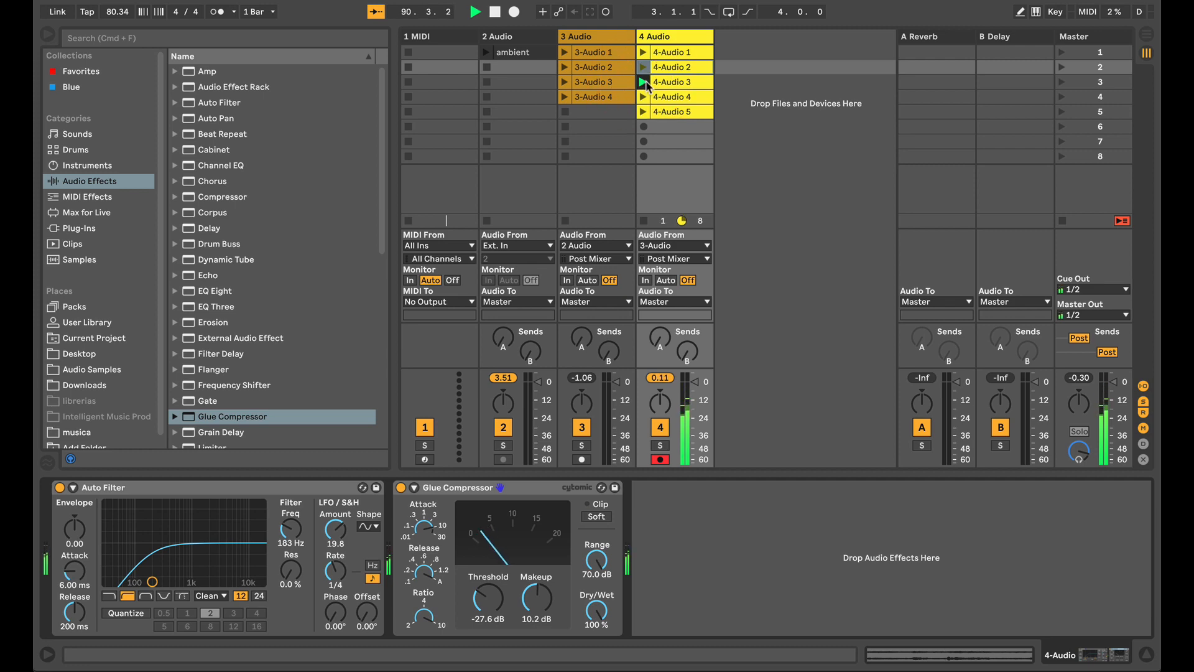
pyautogui.click(664, 83)
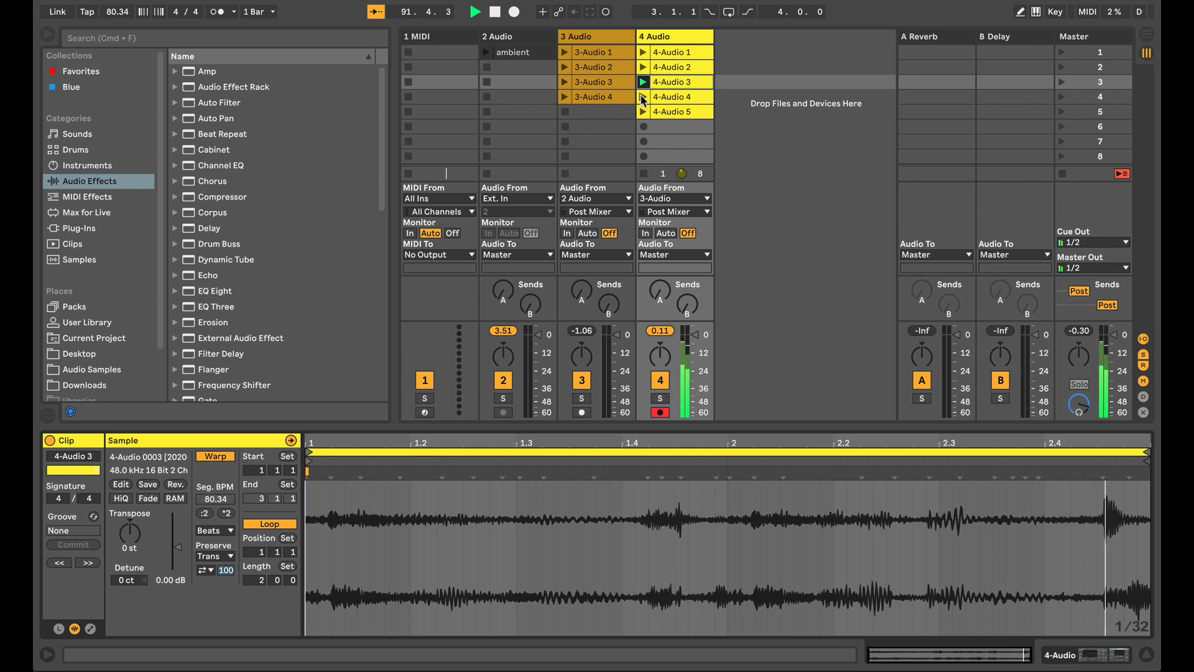
pyautogui.click(644, 97)
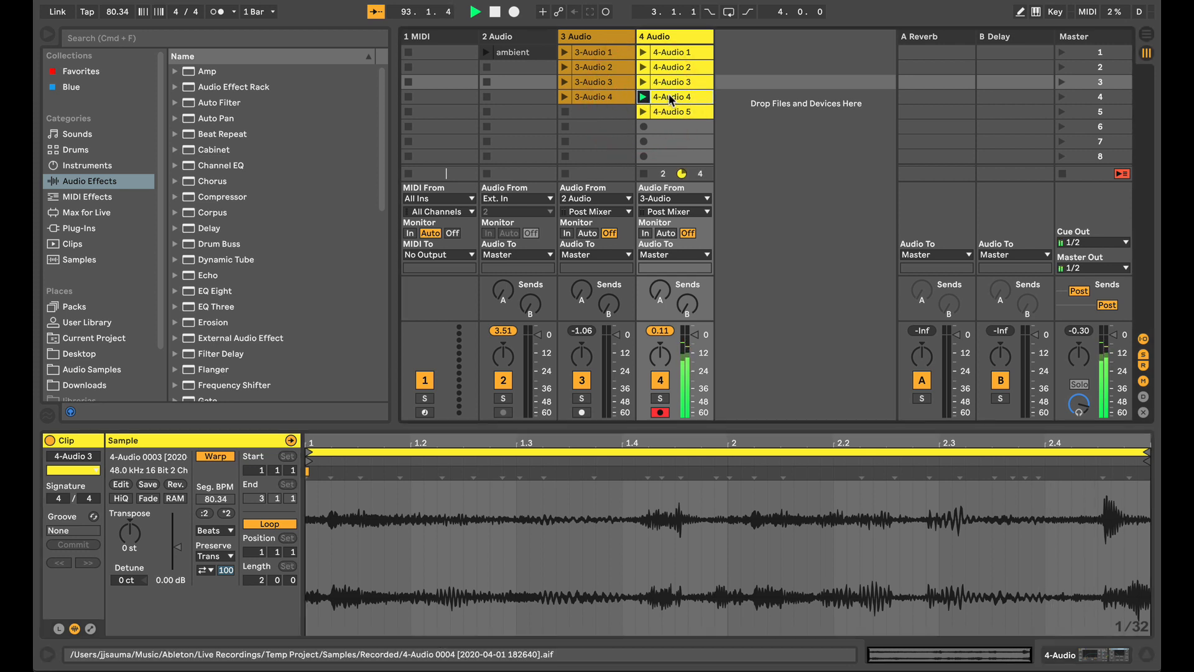
pyautogui.click(669, 96)
pyautogui.click(644, 112)
pyautogui.click(667, 112)
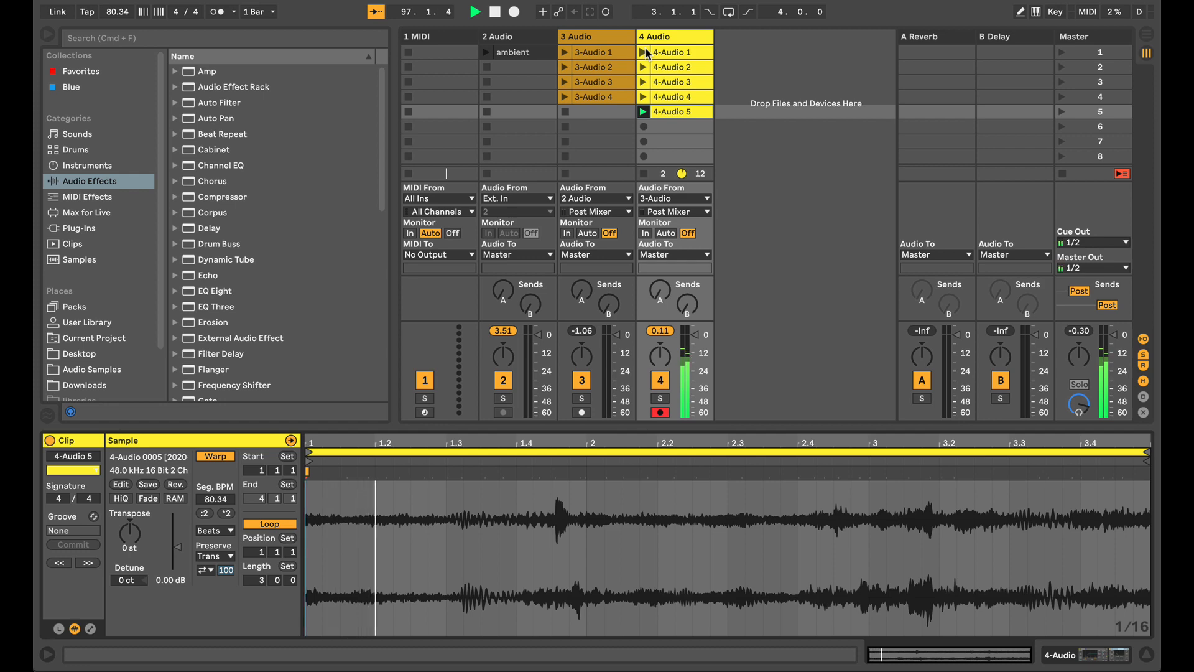
# - Try quantizing the entire sample of 4-Audio 5, then undo the quantization
pyautogui.click(681, 512)
pyautogui.press('super+a')
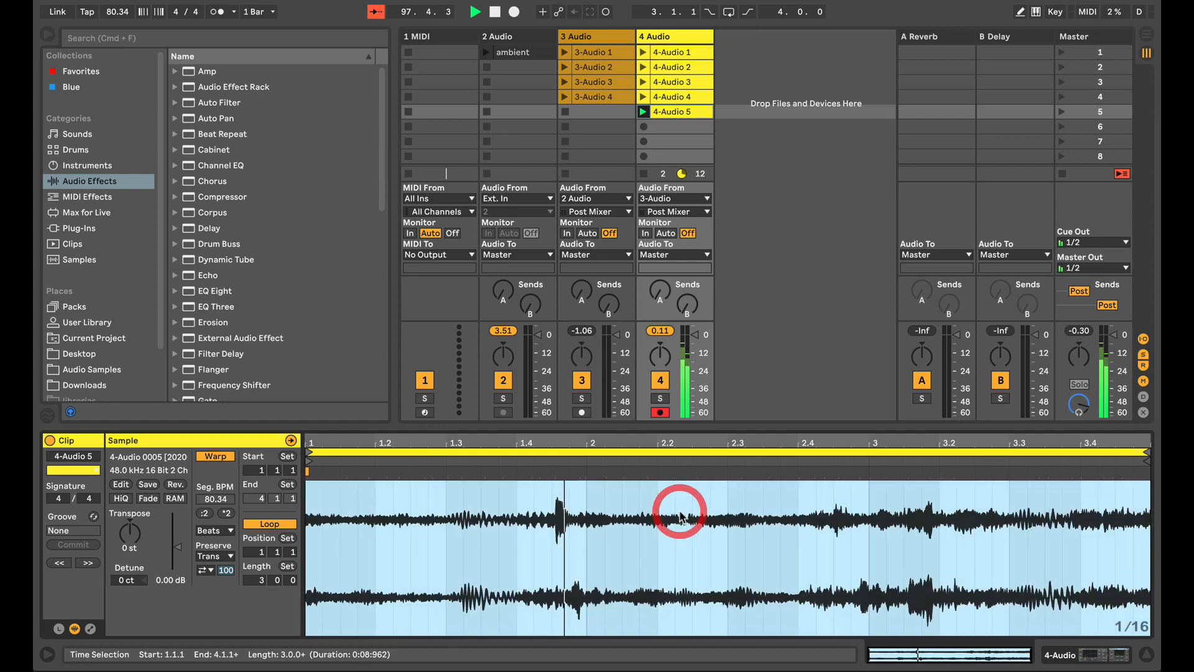
pyautogui.press('super+u')
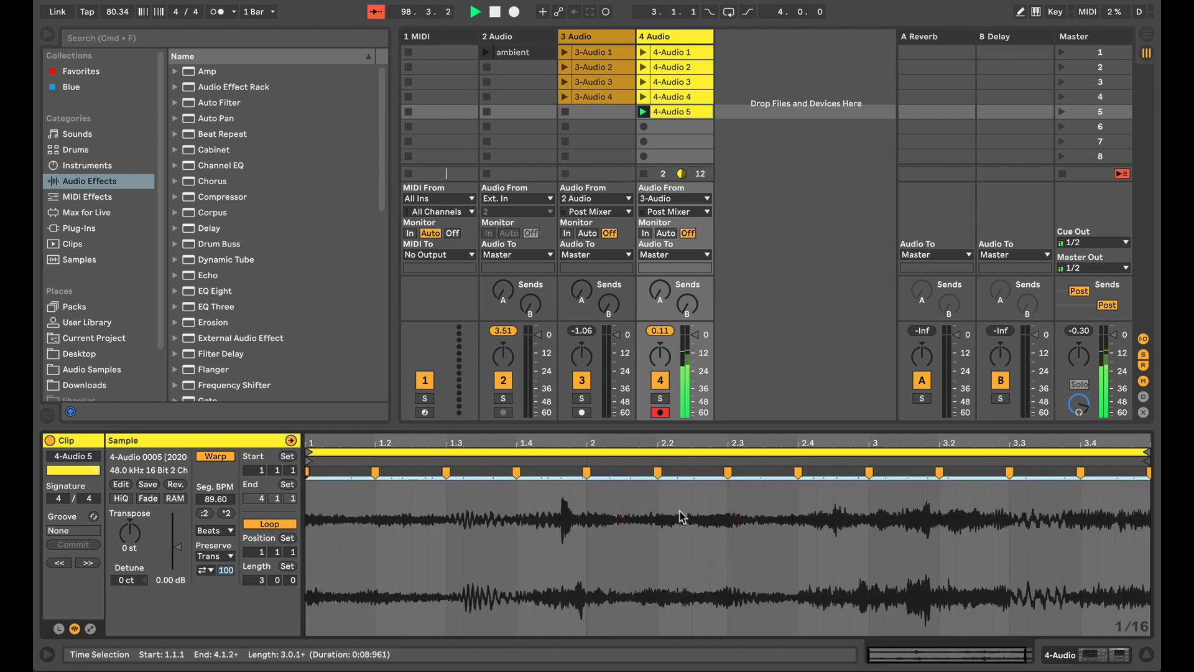
pyautogui.press('super+z')
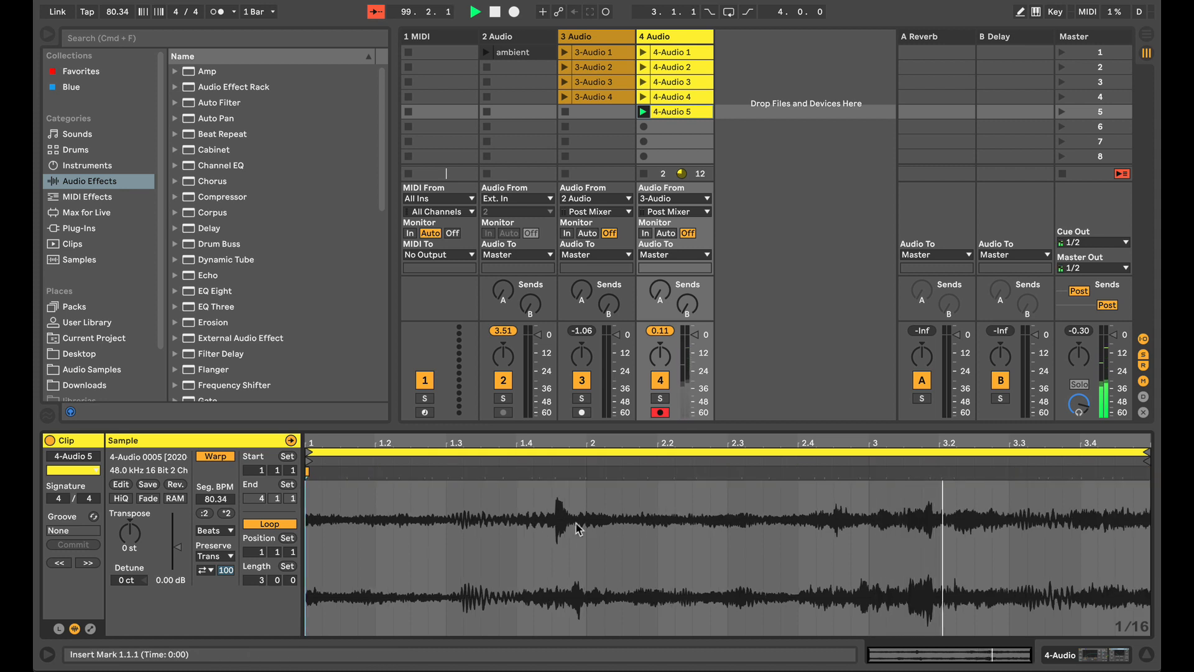
# - Warp the strong transient just before bar 2 of 4-Audio 5 onto the bar 2 line and relaunch the clip
pyautogui.click(571, 520)
pyautogui.moveTo(566, 475); pyautogui.dragTo(587, 476)
pyautogui.click(643, 112)
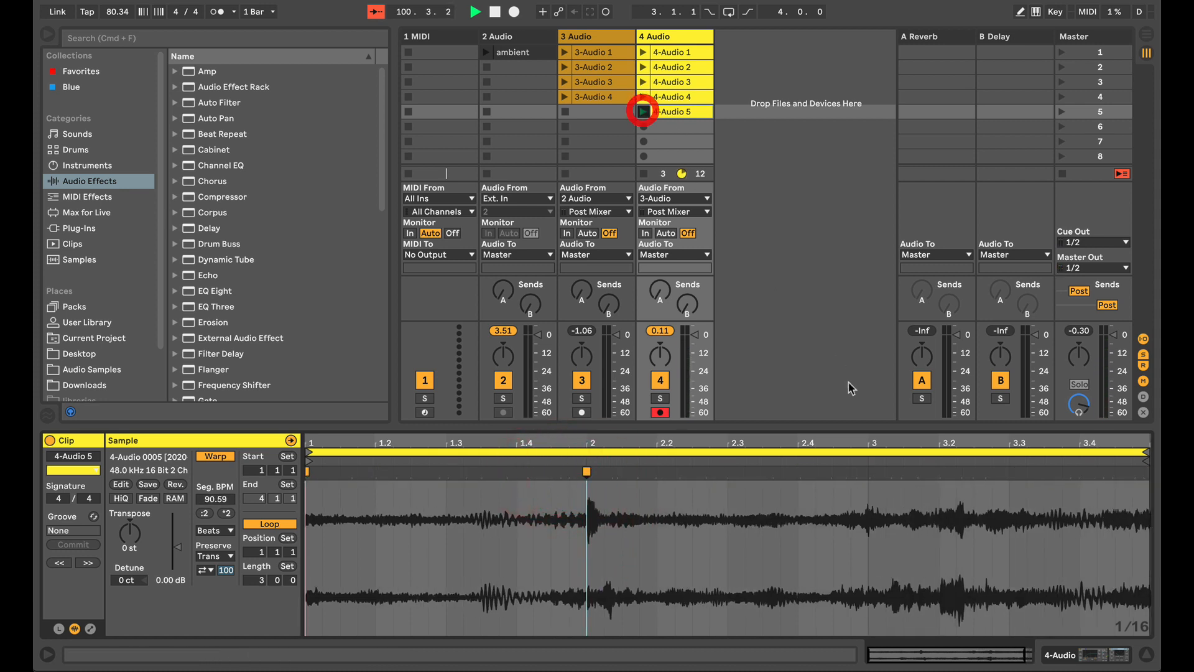
# - Add warp markers in 4-Audio 5 that align the two transients around bar 3 to positions 3.2 and 3
pyautogui.click(866, 473)
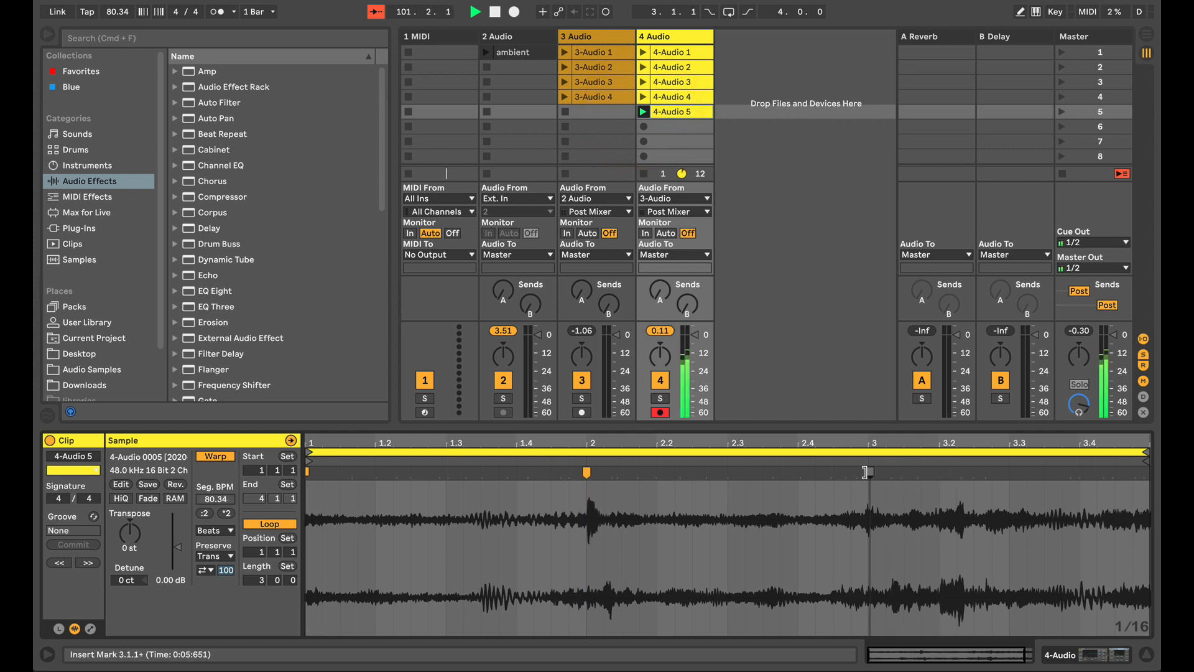
pyautogui.moveTo(880, 435); pyautogui.dragTo(857, 417)
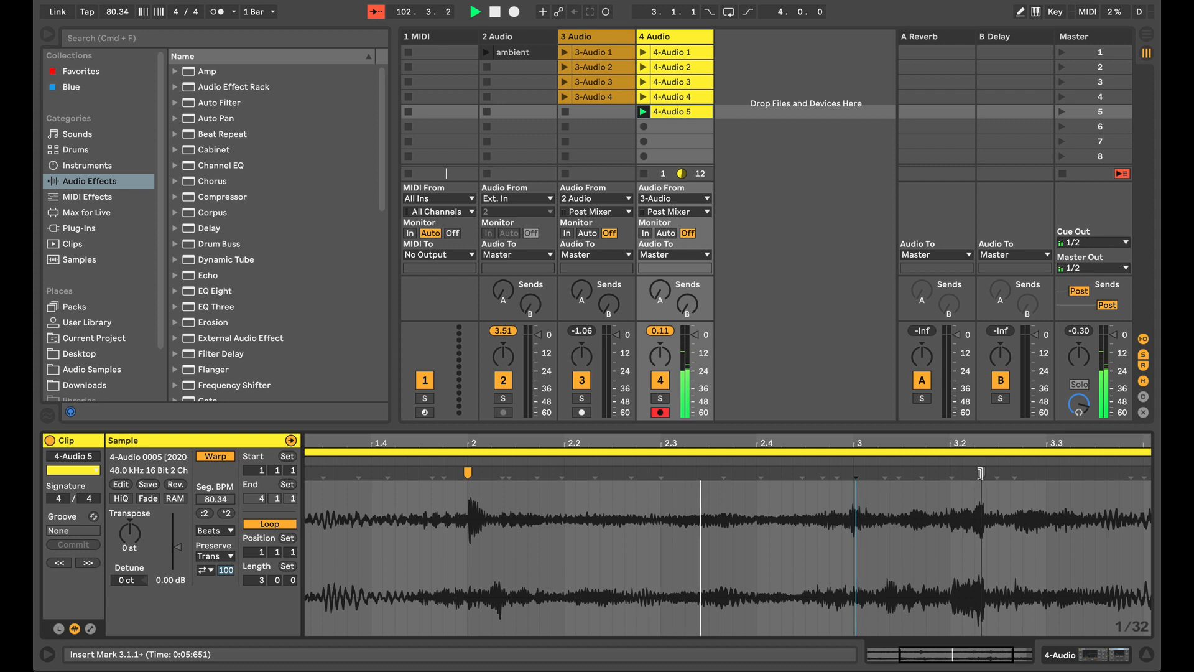
pyautogui.click(981, 474)
pyautogui.moveTo(981, 474); pyautogui.dragTo(950, 474)
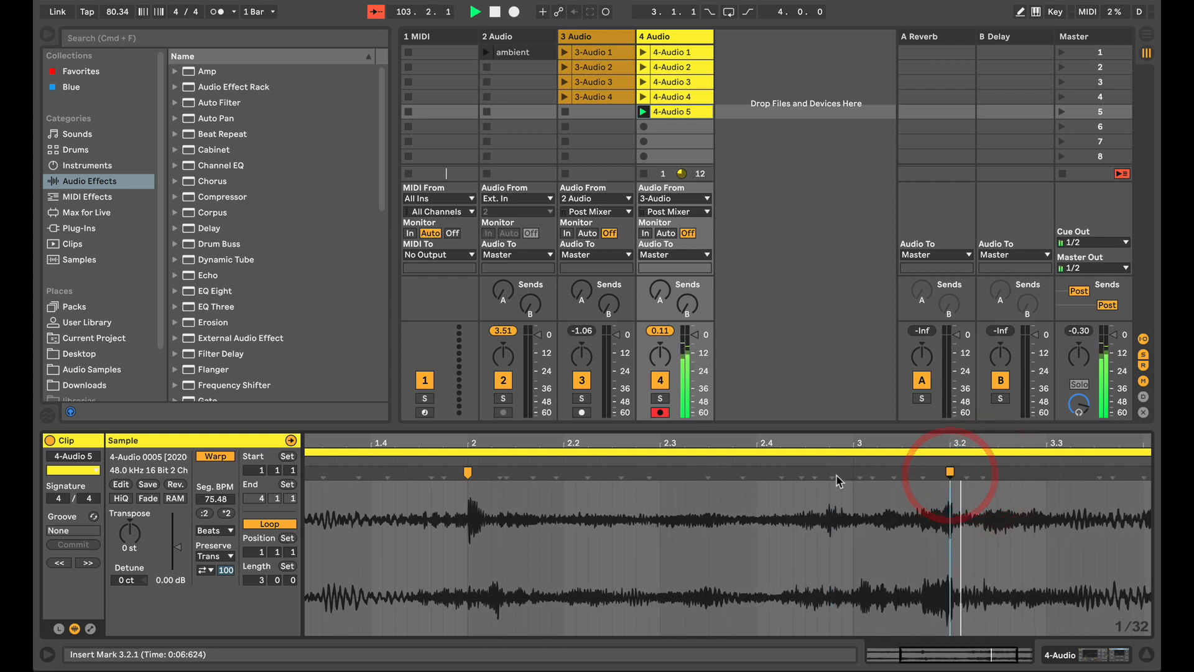
pyautogui.click(833, 474)
pyautogui.moveTo(832, 475); pyautogui.dragTo(854, 474)
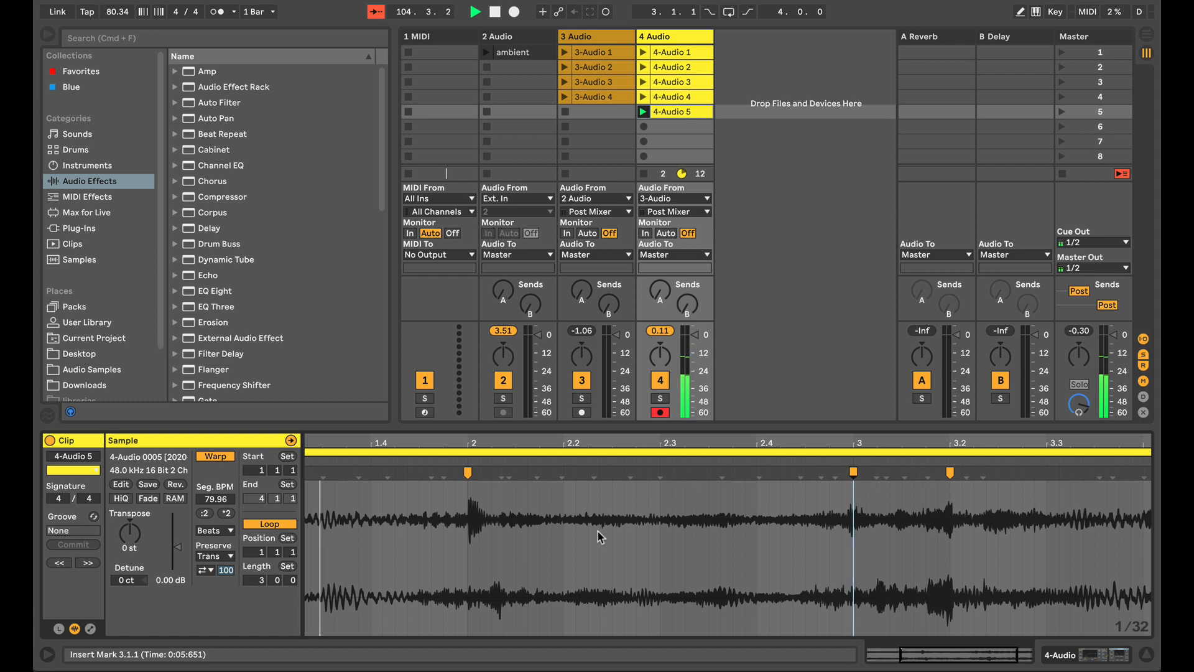
pyautogui.moveTo(510, 538); pyautogui.dragTo(598, 539)
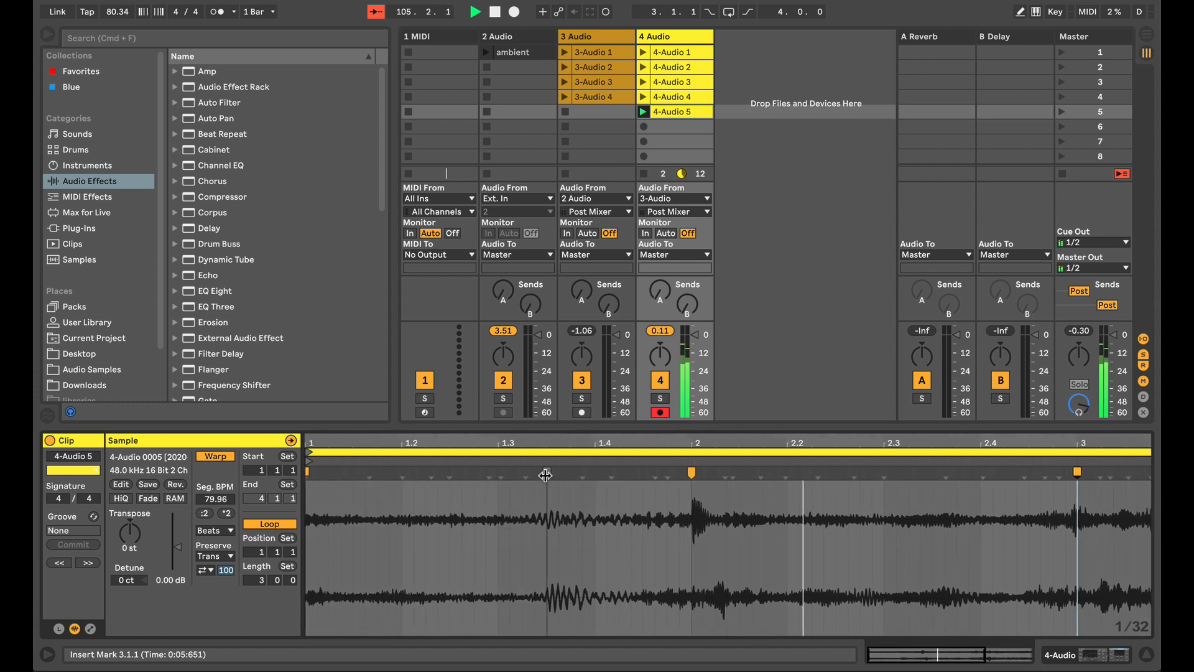
pyautogui.moveTo(562, 444); pyautogui.dragTo(492, 445)
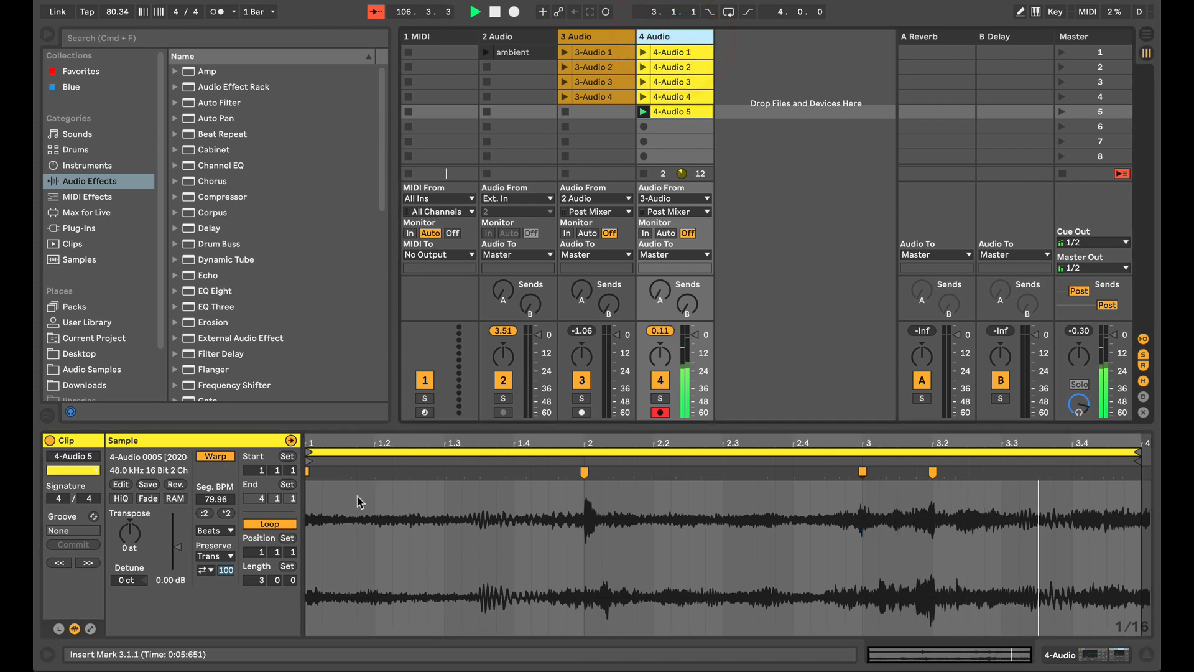
# - Adjust the Auto Filter on 4 Audio: LFO amount 27.9, rate 1/4, Quantize on at 1, and resonance 23%
pyautogui.hotkey('shift', 'Tab')
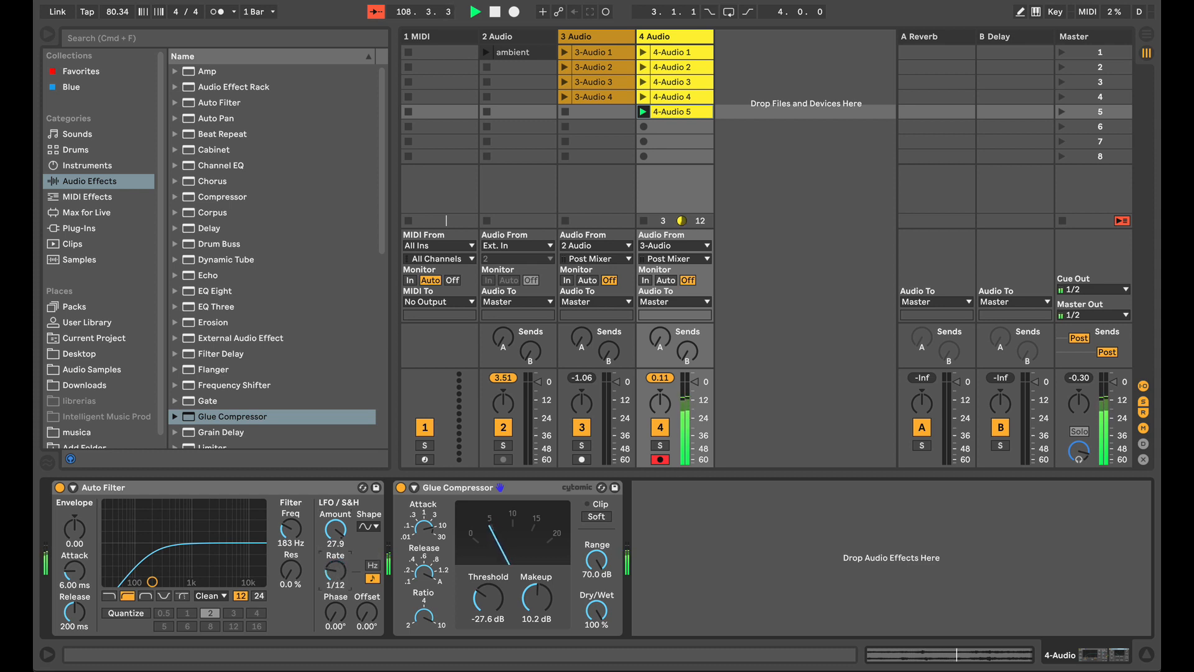
pyautogui.click(144, 615)
pyautogui.click(187, 612)
pyautogui.moveTo(284, 582); pyautogui.dragTo(284, 551)
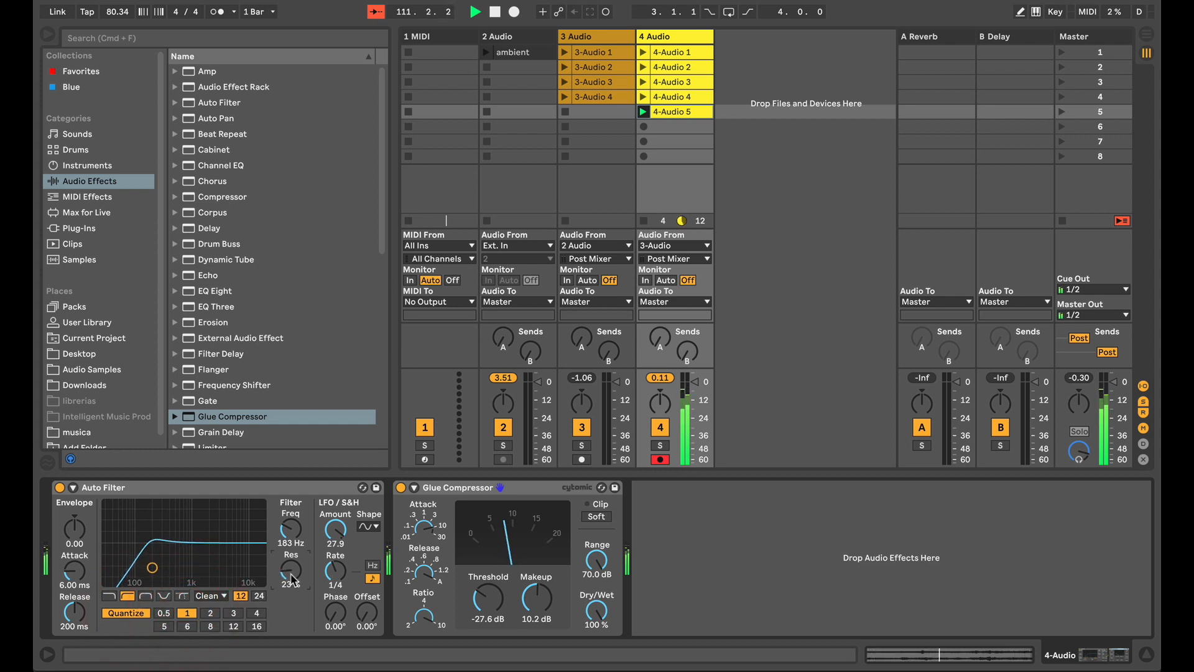
# - Browse the drum presets and audition several kits for one that suits the loop
pyautogui.click(75, 149)
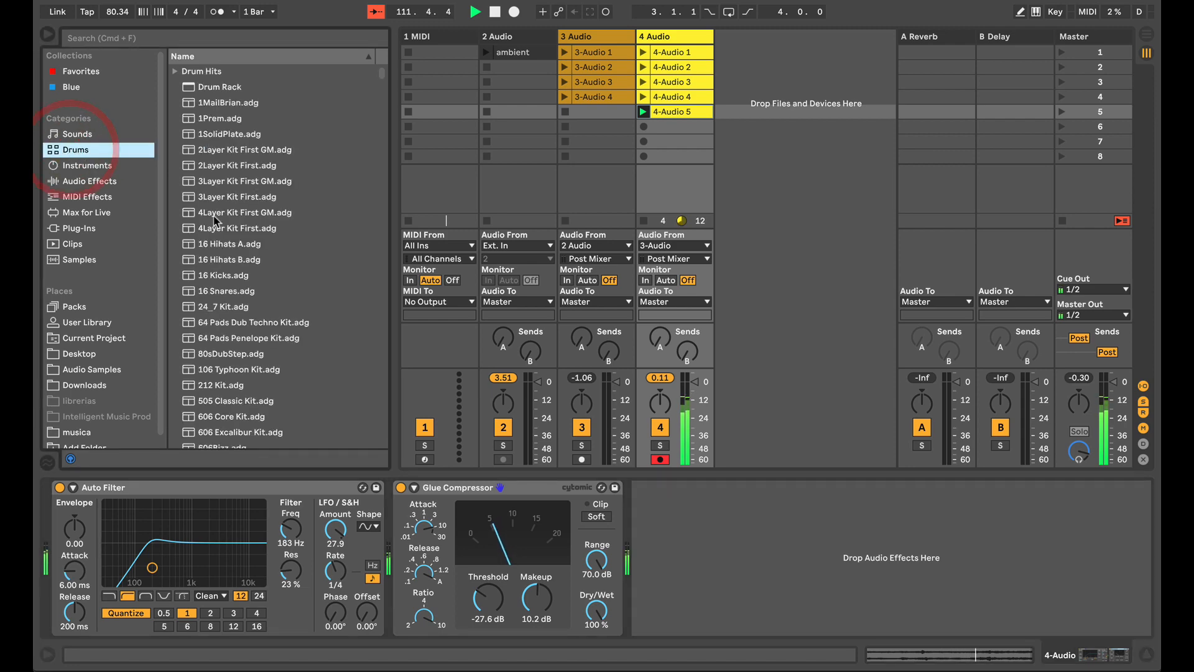
pyautogui.scroll(-5, 206, 323)
pyautogui.click(204, 297)
pyautogui.click(208, 374)
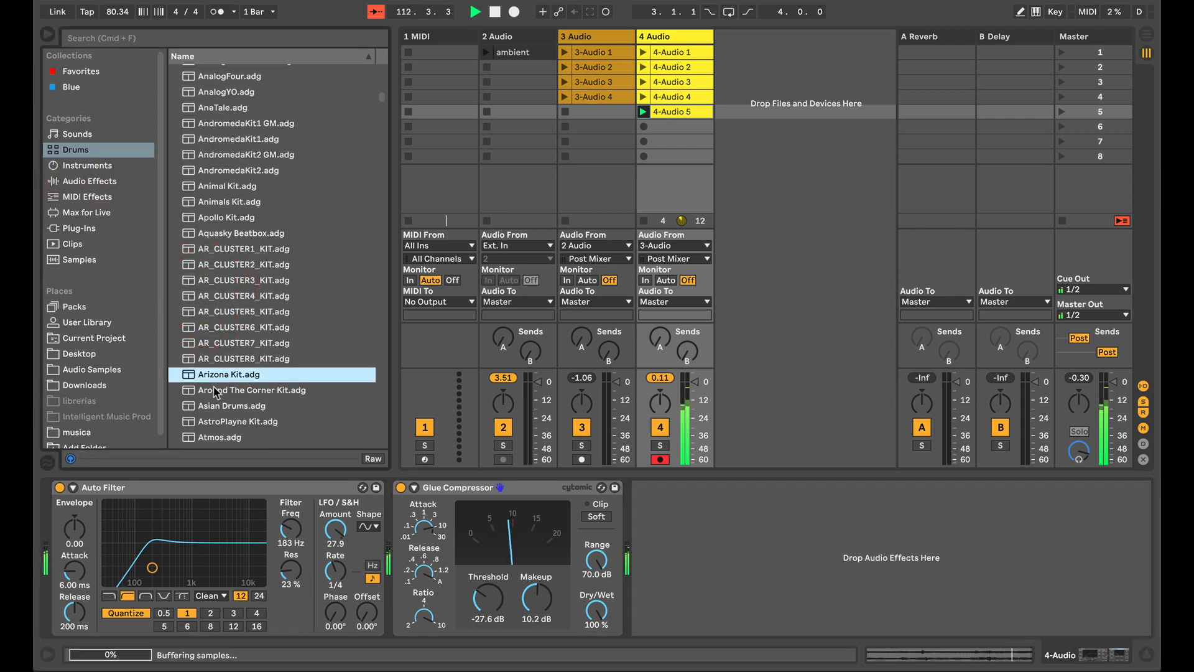
pyautogui.click(211, 407)
pyautogui.scroll(-5, 211, 411)
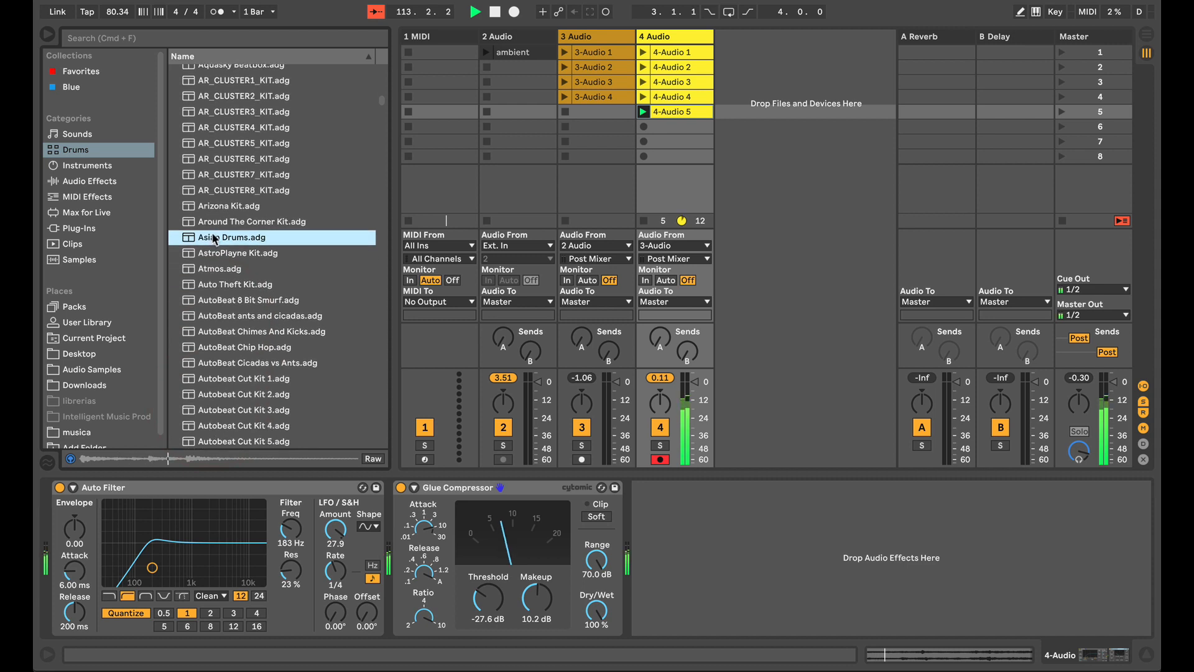
pyautogui.click(189, 255)
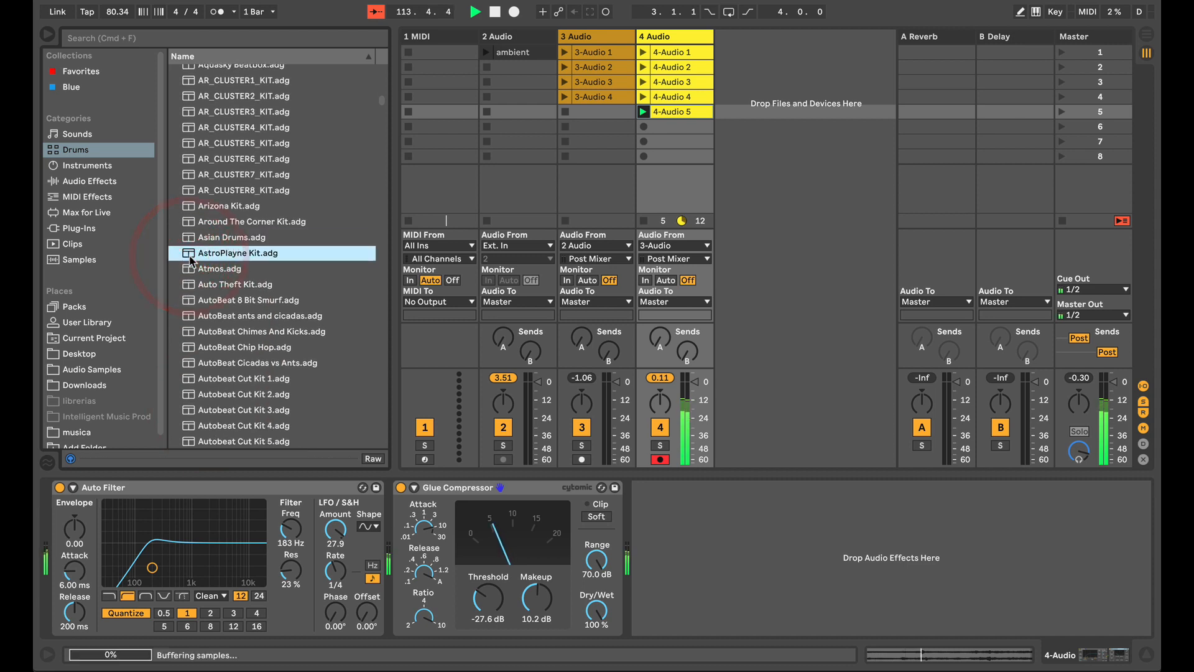
pyautogui.click(191, 269)
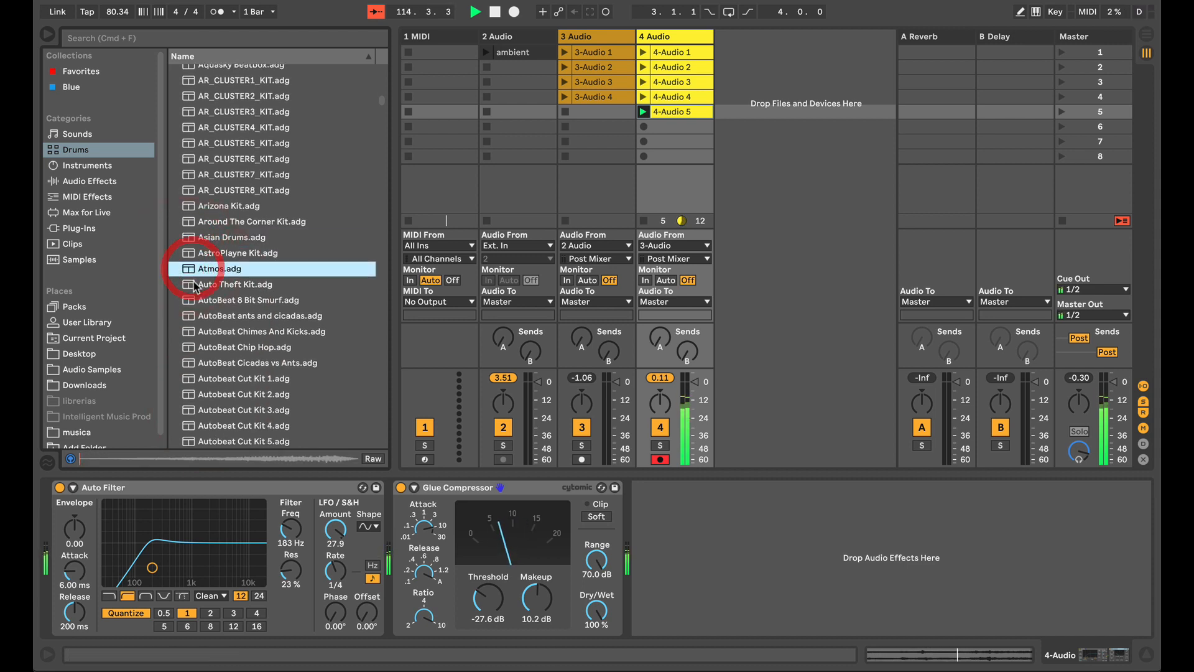
pyautogui.click(189, 314)
pyautogui.scroll(-5, 190, 316)
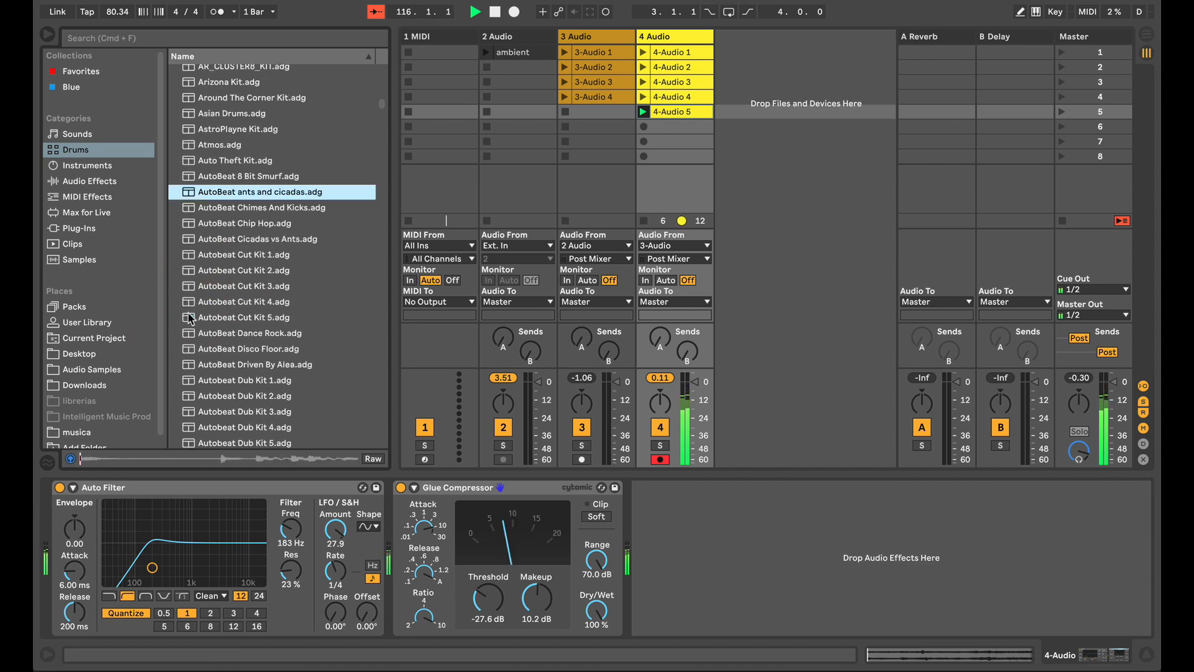
pyautogui.click(190, 316)
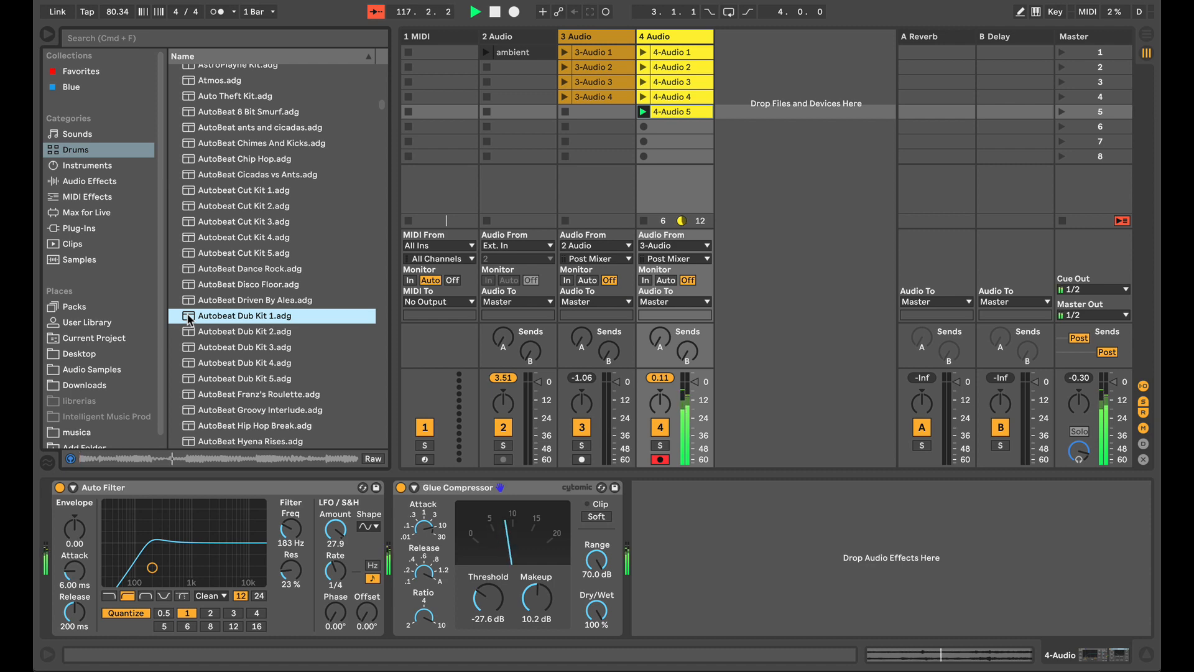
pyautogui.click(189, 428)
pyautogui.scroll(-12, 188, 429)
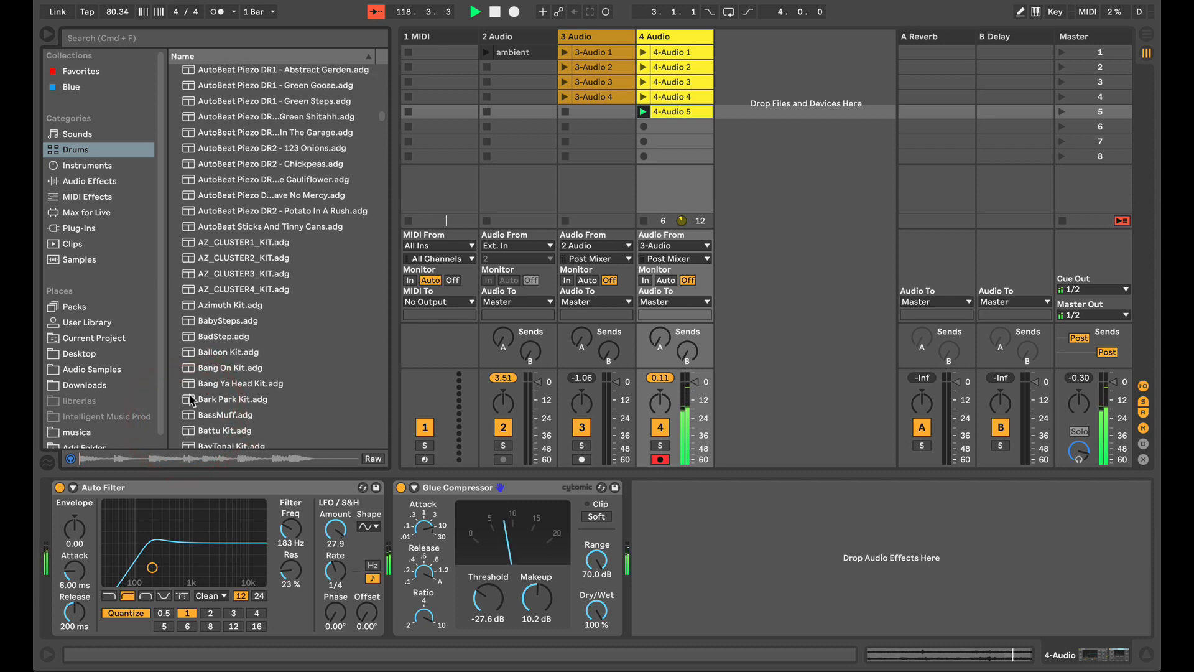
# - Load the BadStep.adg drum kit onto a new MIDI track and create an empty clip in its first slot
pyautogui.click(187, 339)
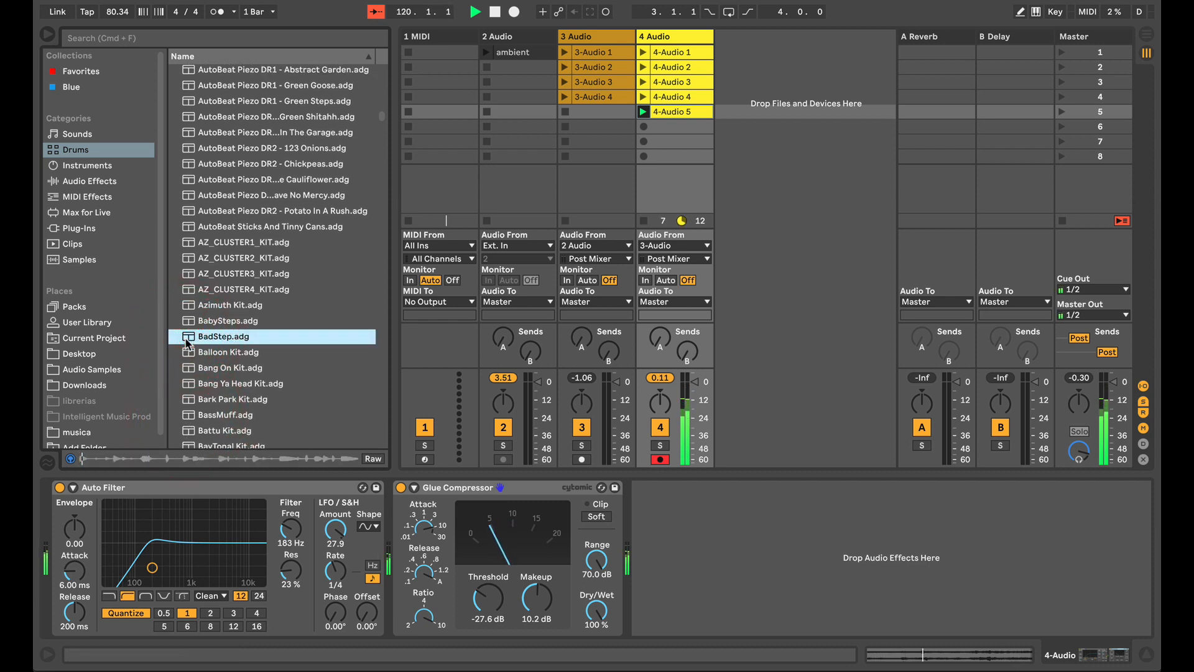
pyautogui.moveTo(187, 342); pyautogui.dragTo(734, 49)
pyautogui.doubleClick(753, 52)
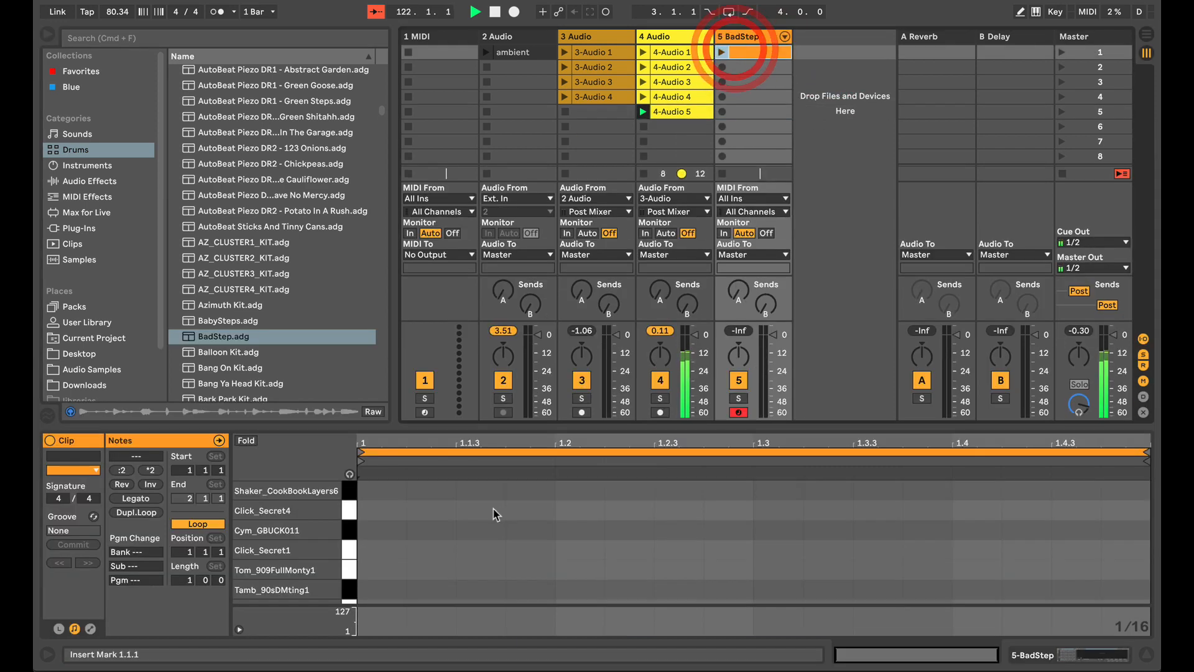
# - Set the BadStep clip's loop length to 4 bars and launch it together with 4-Audio 5
pyautogui.click(692, 110)
pyautogui.keyDown('super'); pyautogui.click(752, 52); pyautogui.keyUp('super')
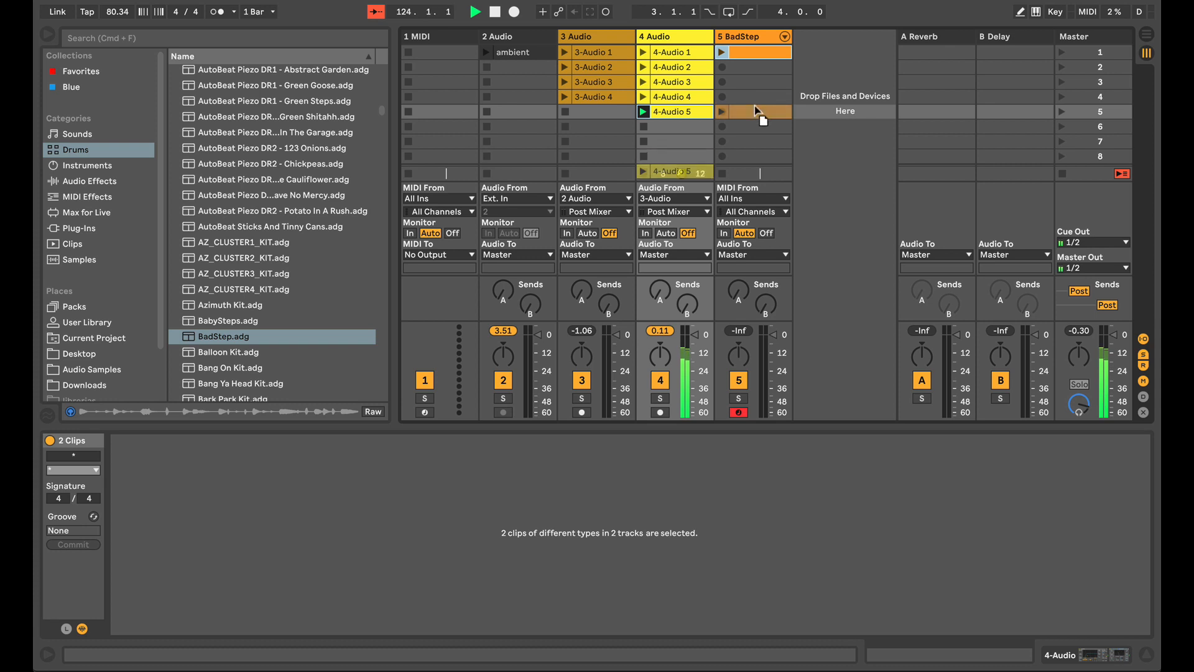
pyautogui.click(753, 53)
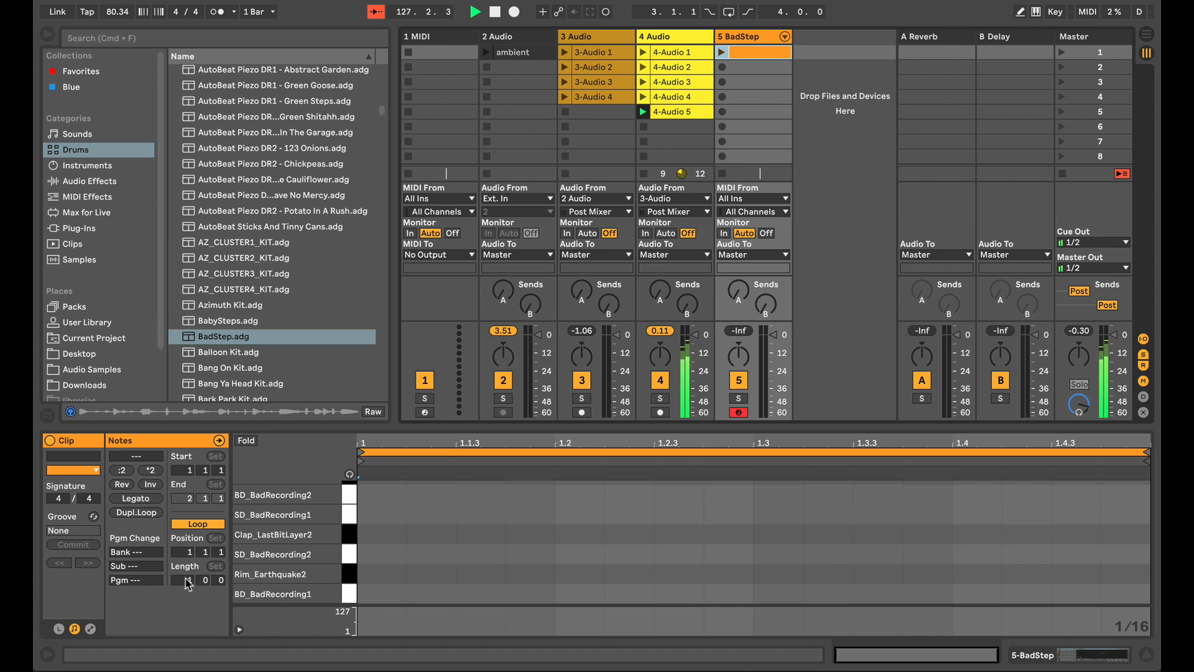
pyautogui.click(721, 53)
pyautogui.click(643, 111)
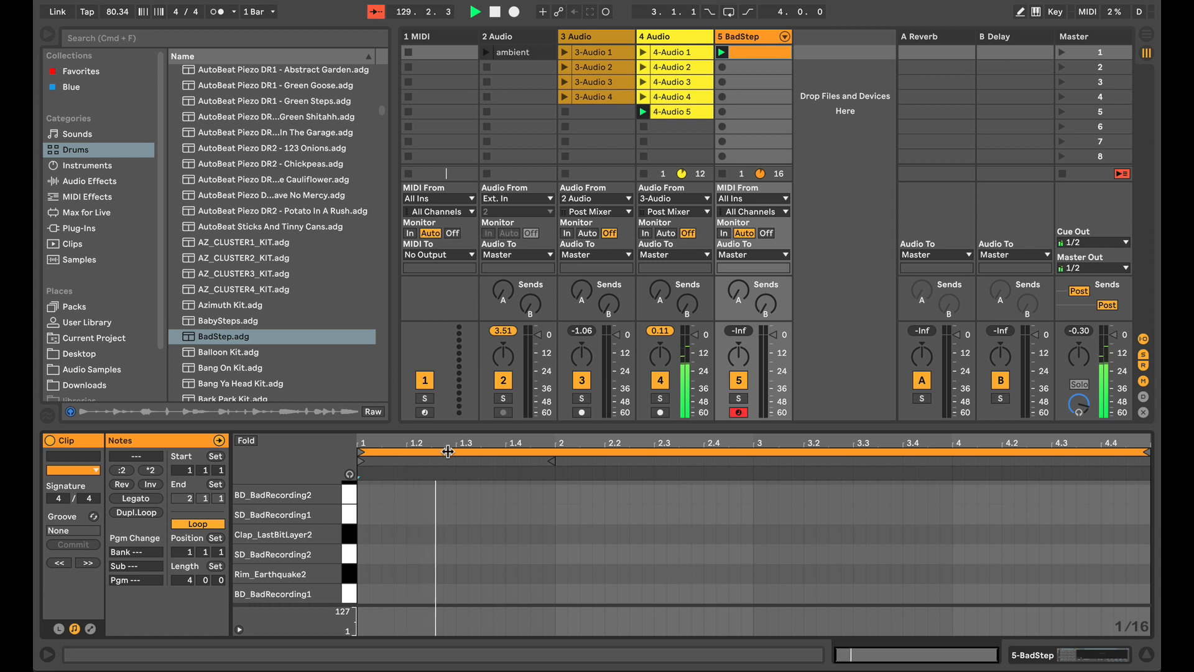
# - Program BD_BadRecording1 kicks: one beat-long note at 1.1.1 and sixteenth notes at 2.1.3, 2.4.1, 3.1.1, 3.2.1, 3.4.1 and 4.2.1
pyautogui.doubleClick(362, 594)
pyautogui.moveTo(367, 594); pyautogui.dragTo(405, 594)
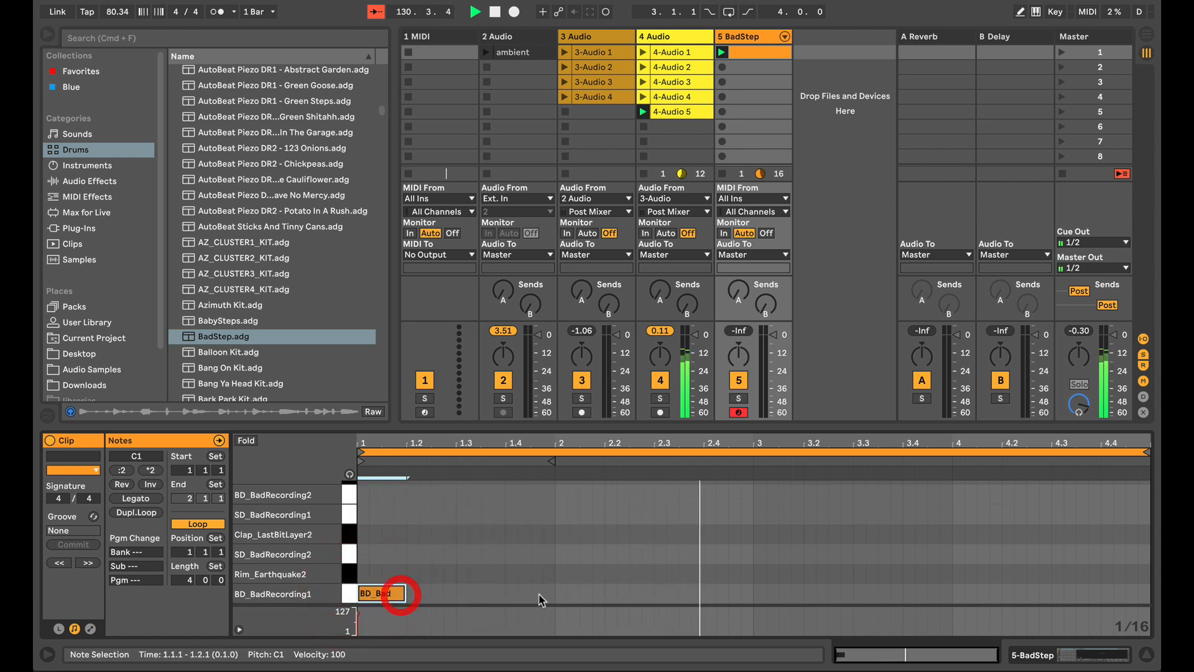
pyautogui.doubleClick(587, 593)
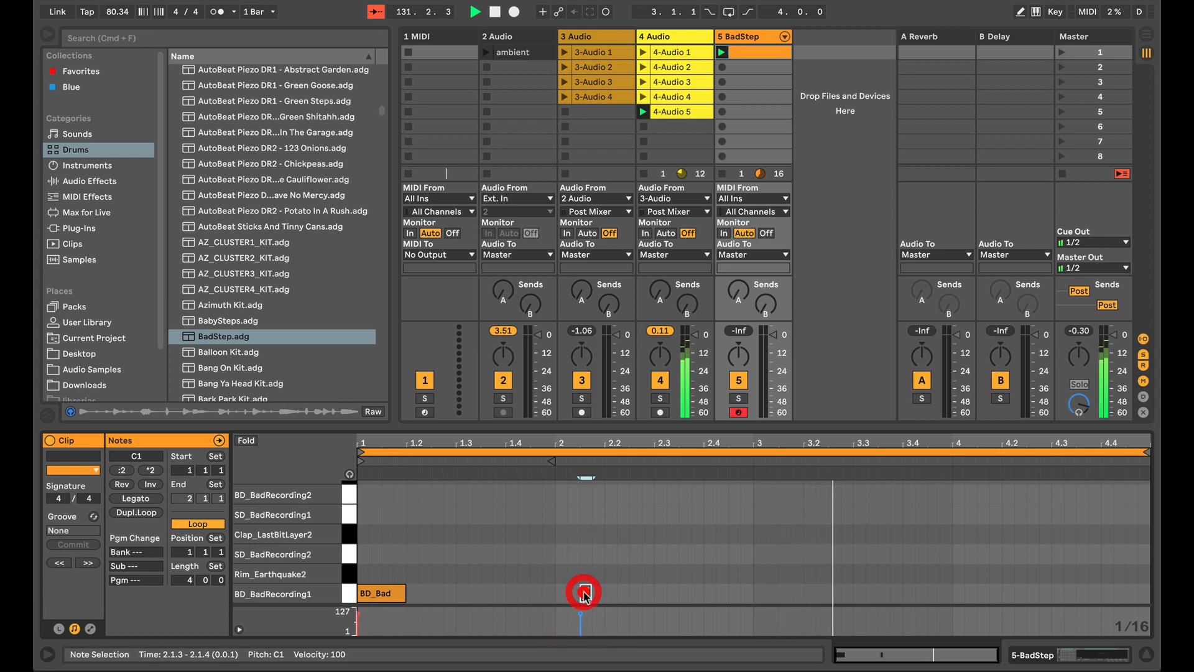
pyautogui.click(590, 593)
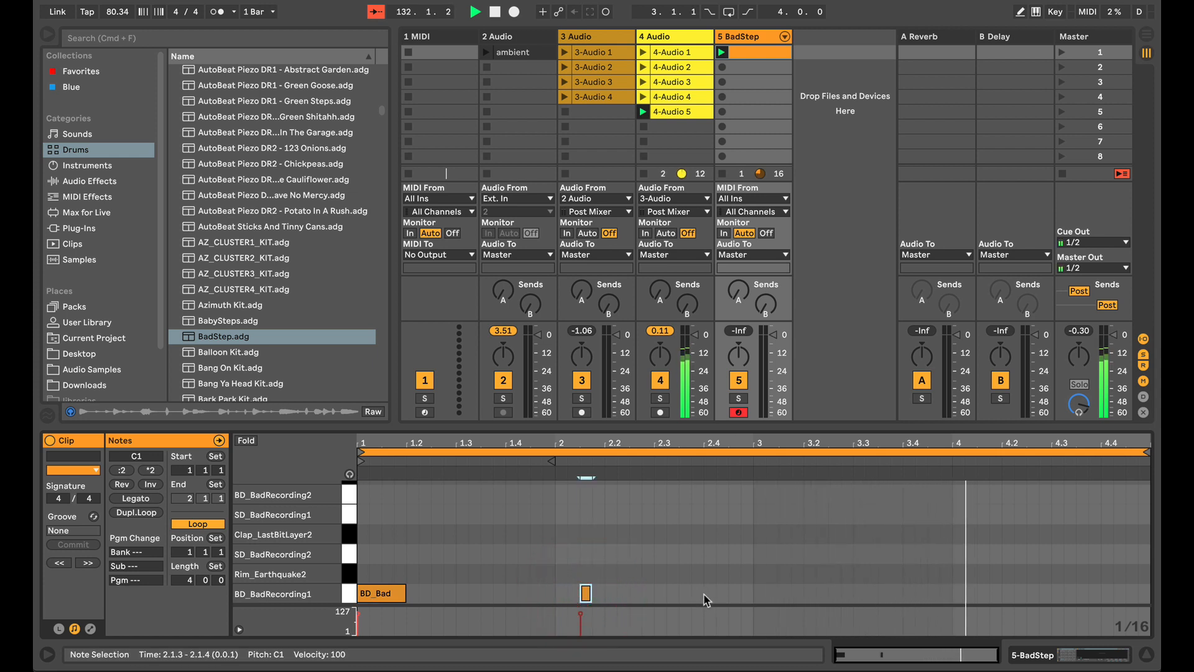
pyautogui.doubleClick(709, 594)
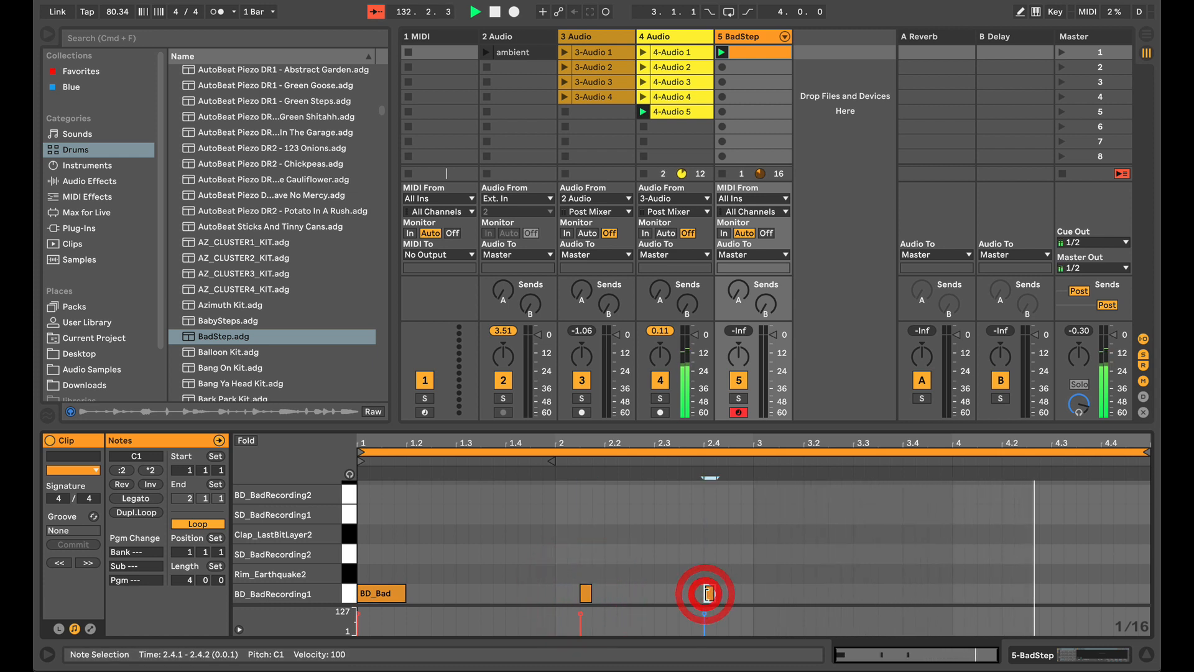
pyautogui.doubleClick(759, 592)
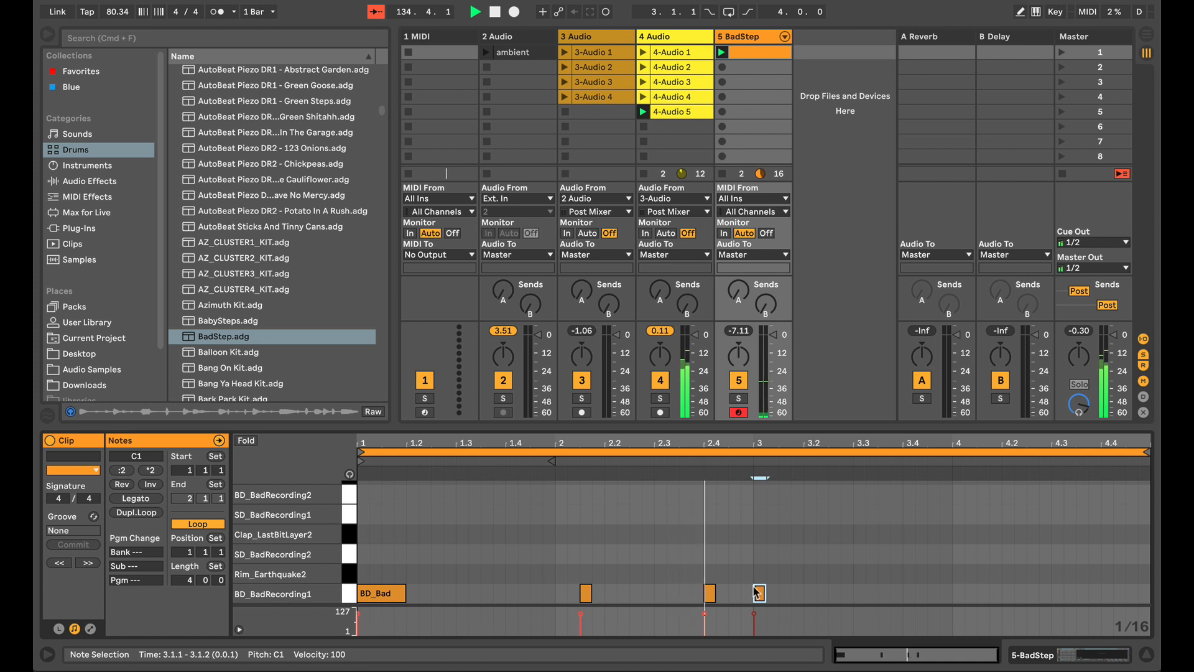
pyautogui.doubleClick(810, 593)
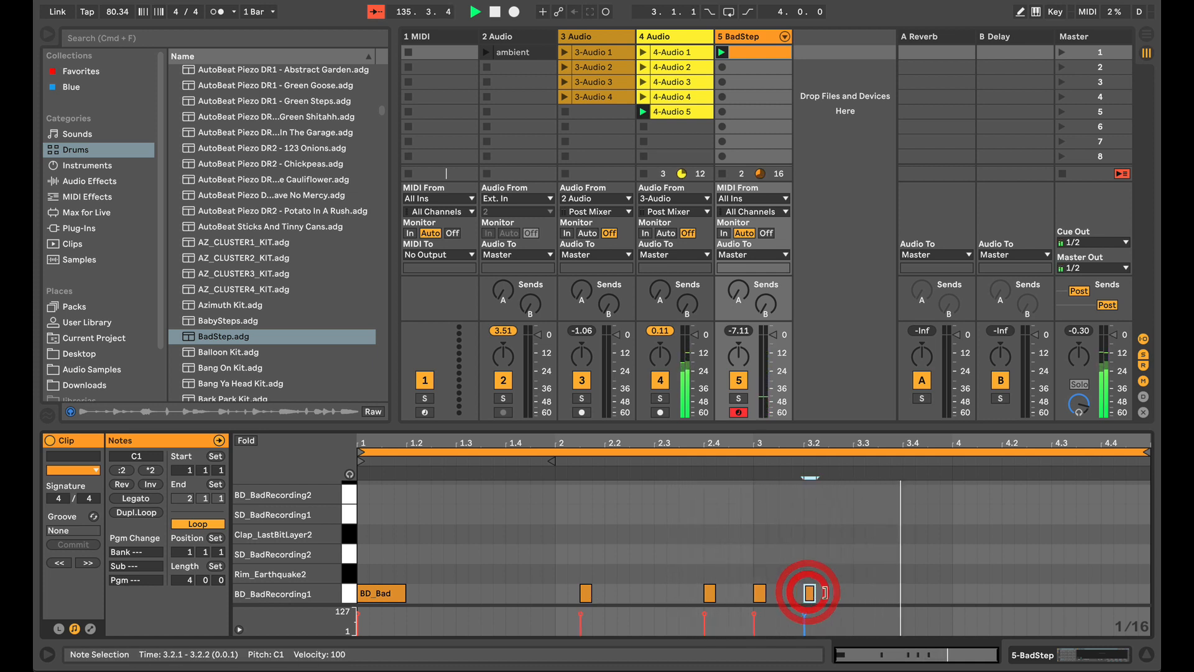
pyautogui.doubleClick(909, 592)
pyautogui.click(1005, 596)
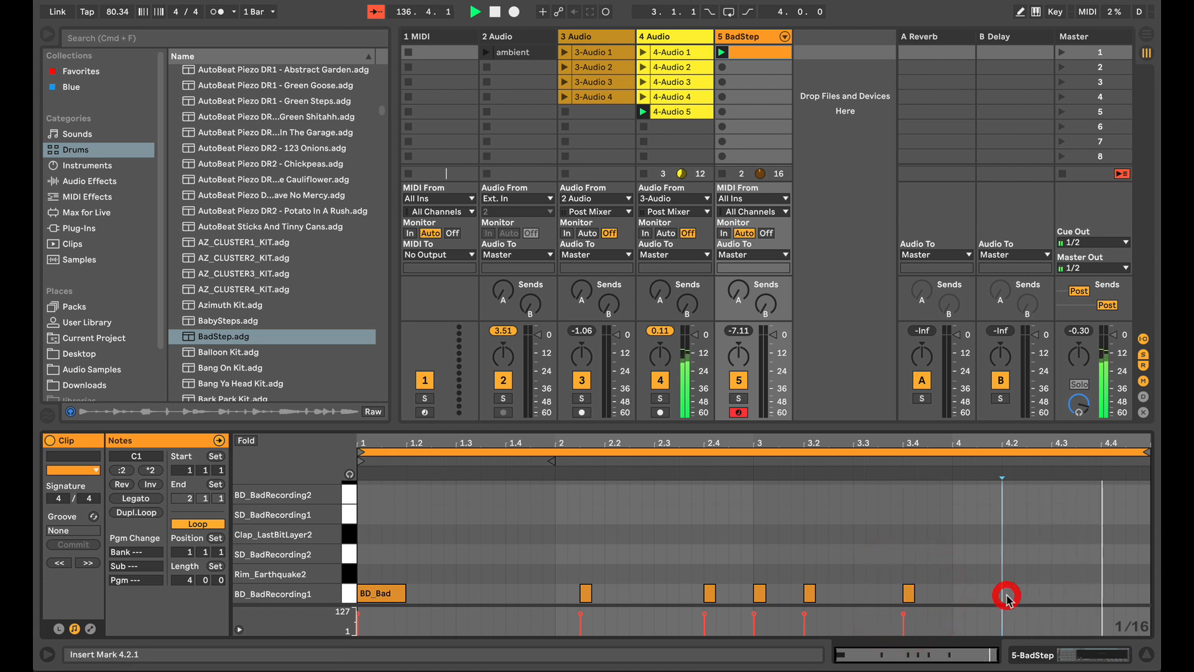
pyautogui.doubleClick(1006, 596)
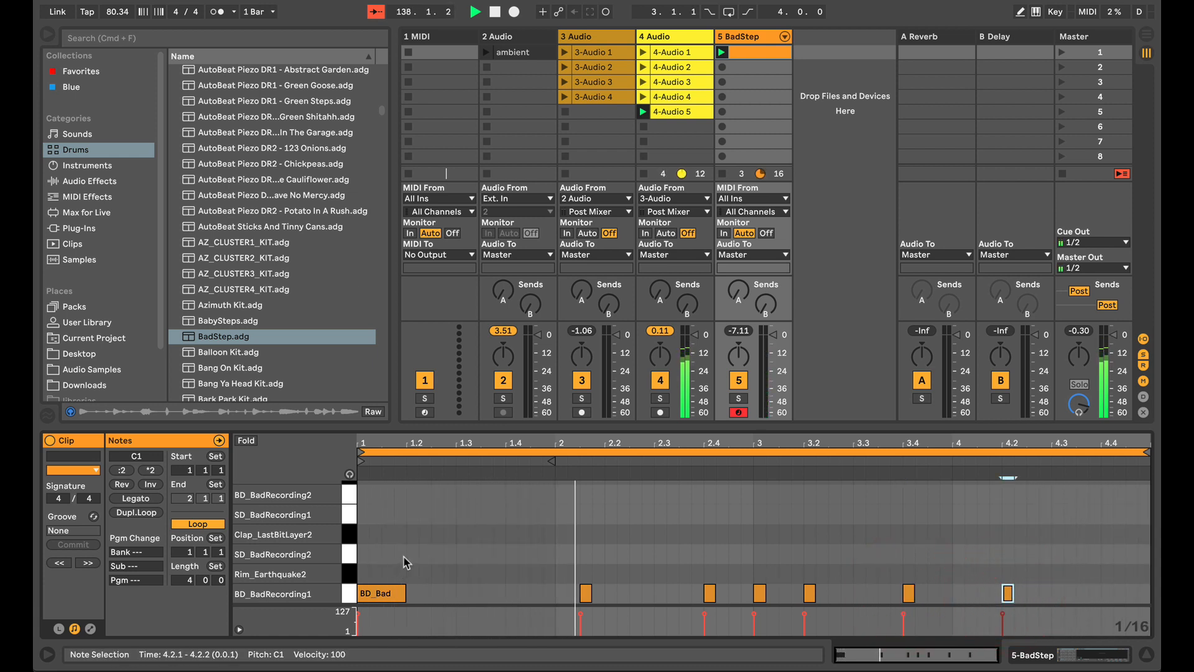
# - Add an HH_BadRecording1 hi-hat at 1.2.1 and duplicate its two-beat section repeatedly to fill all four bars
pyautogui.scroll(3, 414, 528)
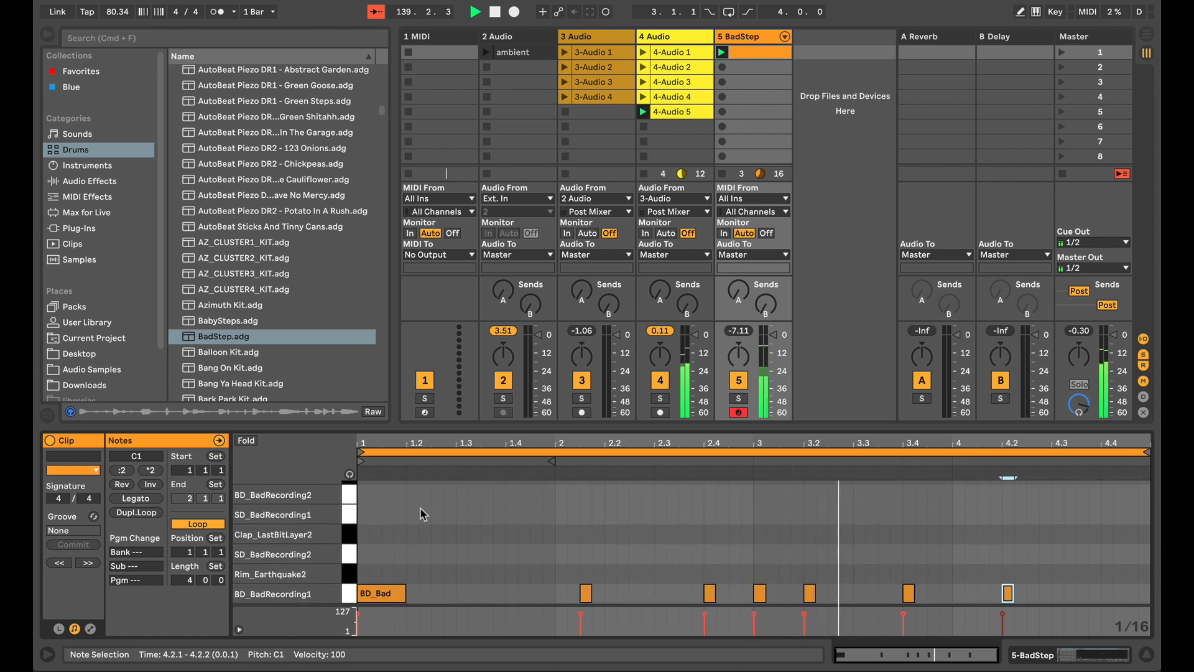
pyautogui.scroll(-3, 420, 506)
pyautogui.scroll(2, 420, 506)
pyautogui.doubleClick(408, 498)
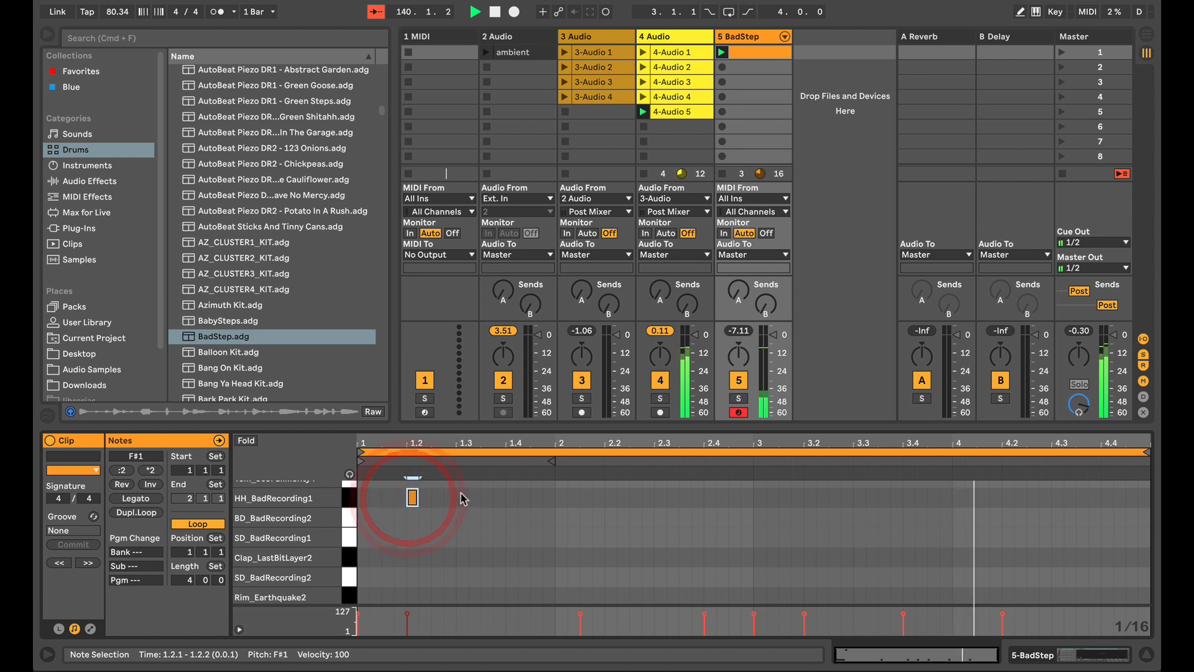
pyautogui.moveTo(453, 490); pyautogui.dragTo(358, 505)
pyautogui.press('super+d')
pyautogui.press('super+d')
pyautogui.press('super+d')
pyautogui.press('super+d')
pyautogui.press('super+d')
pyautogui.press('super+d')
pyautogui.press('super+d')
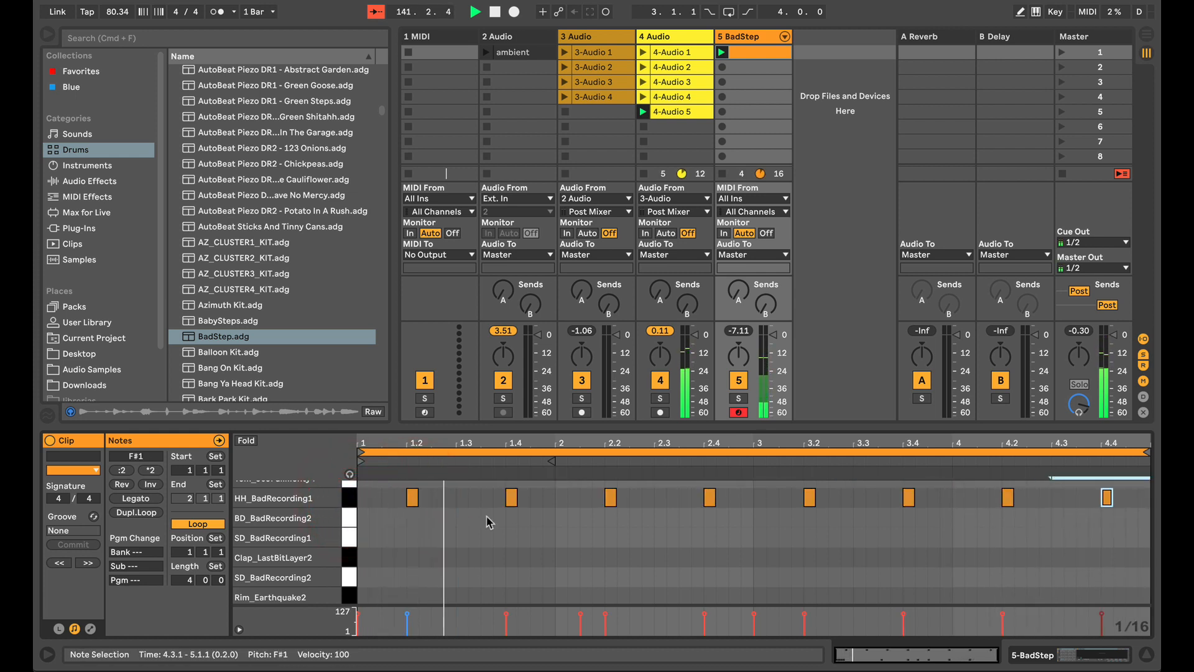
pyautogui.scroll(-1, 555, 542)
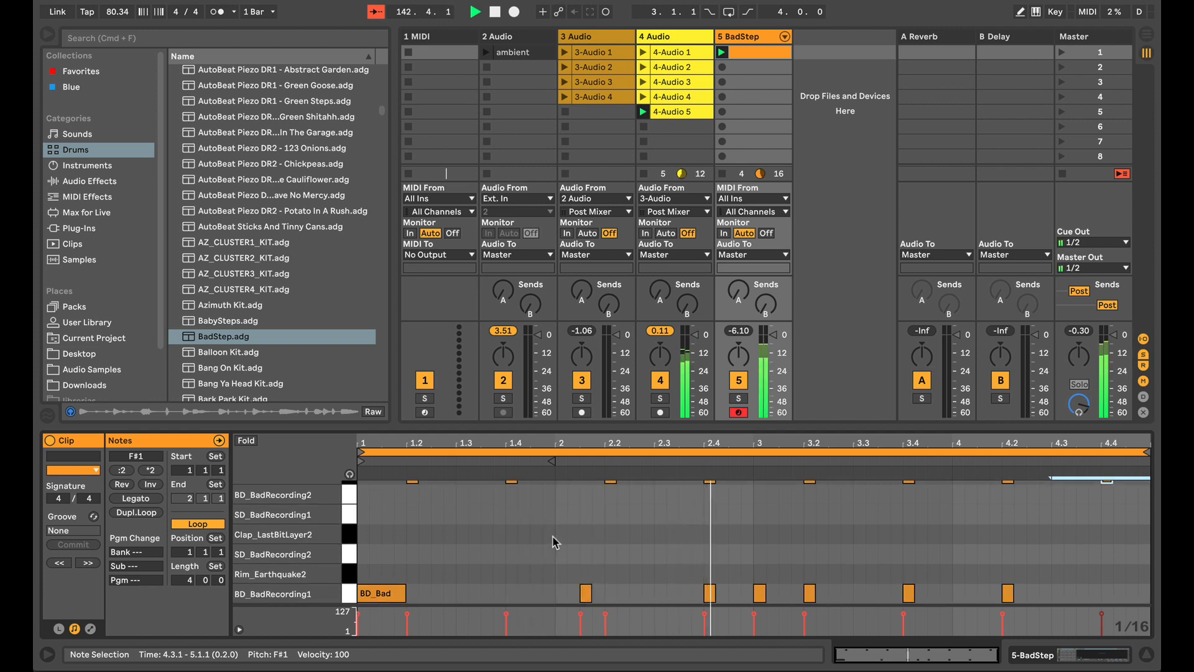
# - Insert a Compressor before the Auto Filter on 4 Audio, sidechained from 4-Audio, with ratio 2.57:1 and threshold -19.1 dB
pyautogui.click(669, 39)
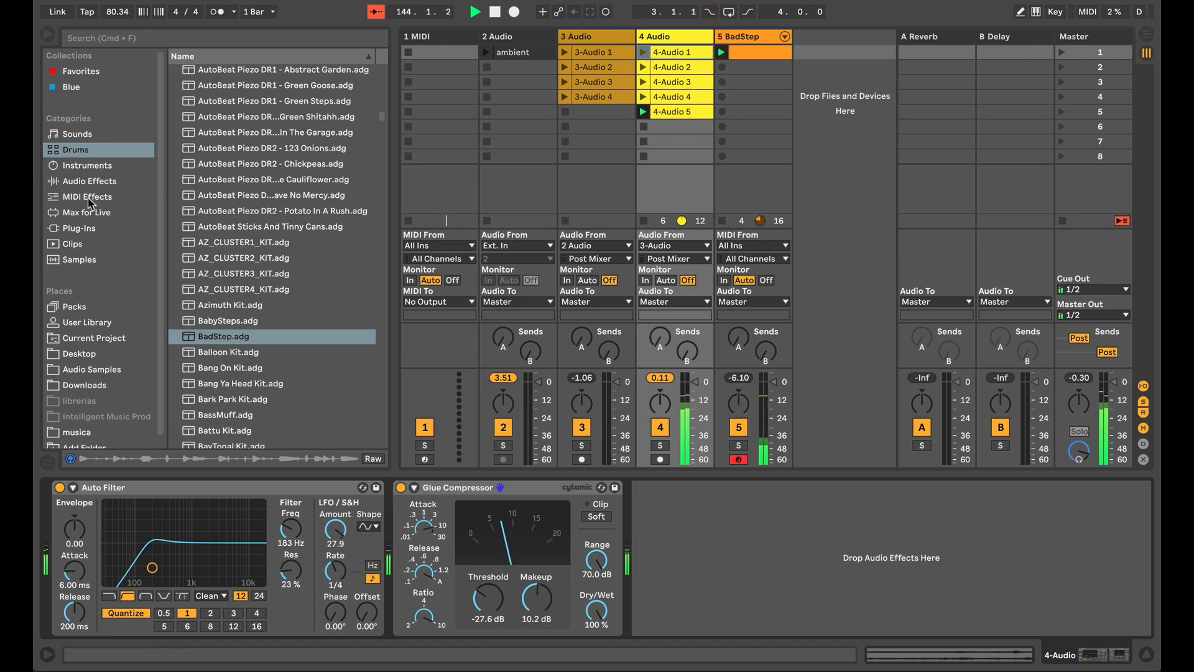
pyautogui.click(79, 180)
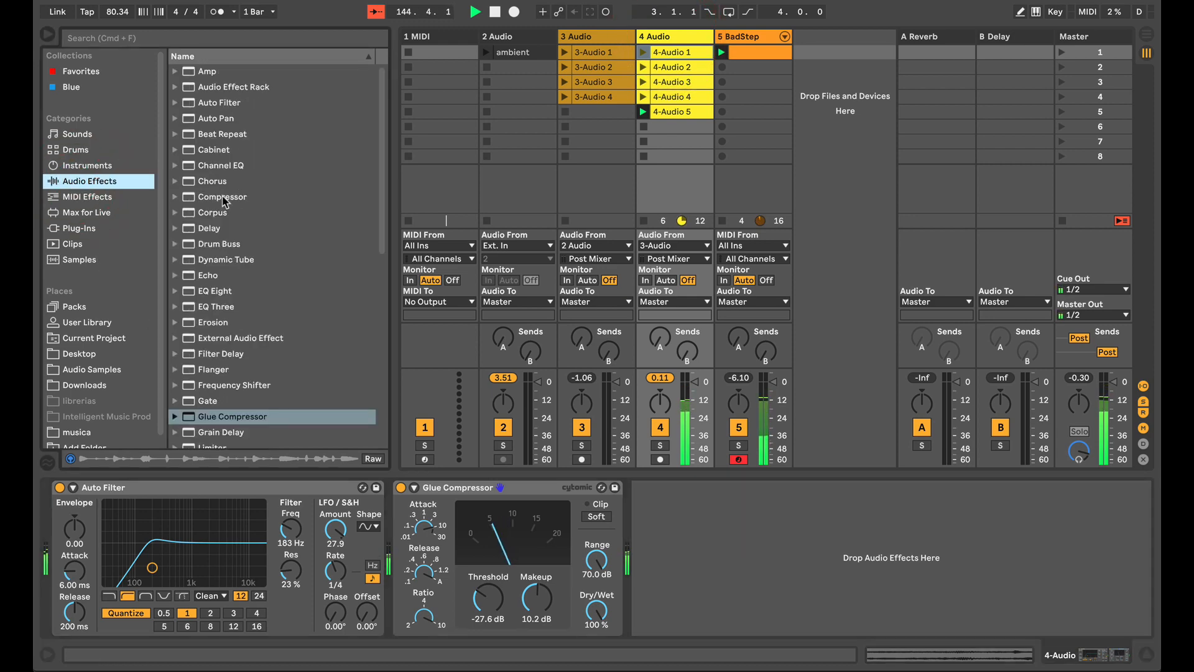
pyautogui.moveTo(222, 199); pyautogui.dragTo(88, 531)
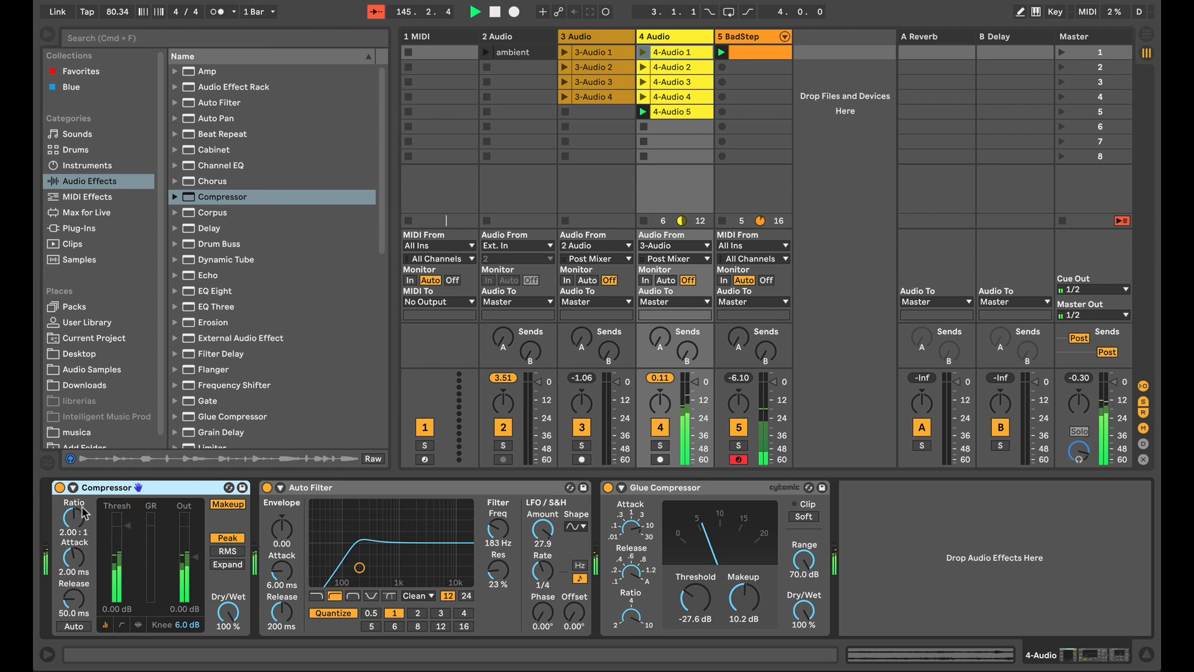
pyautogui.click(72, 487)
pyautogui.click(85, 504)
pyautogui.click(86, 527)
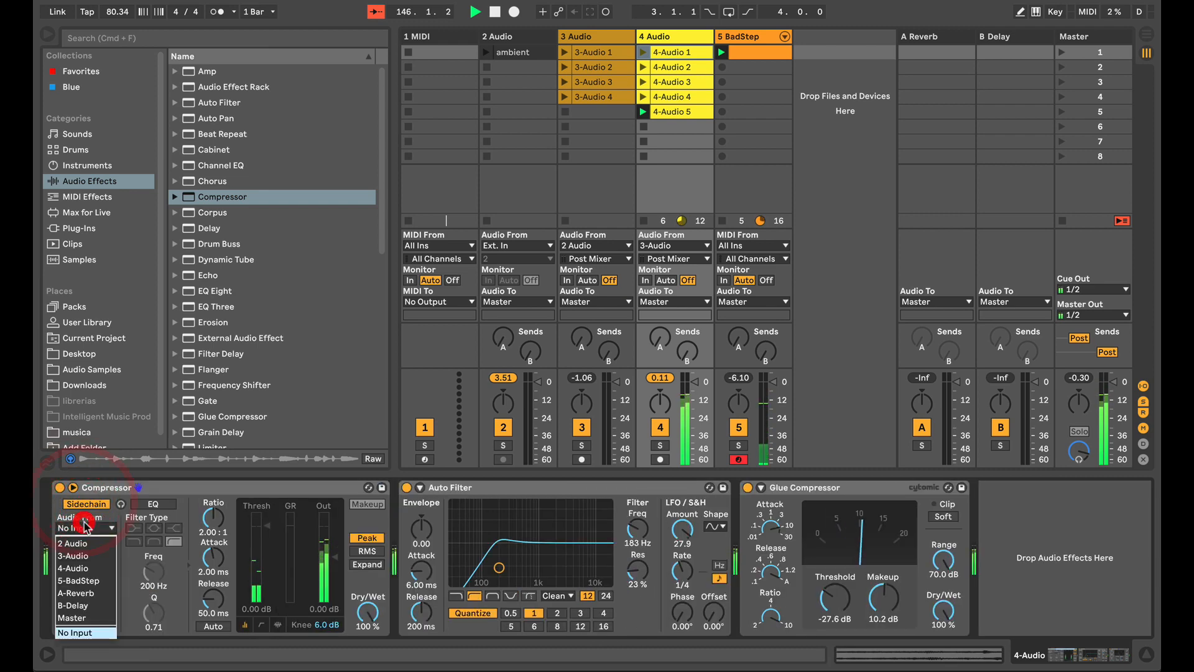
pyautogui.click(87, 568)
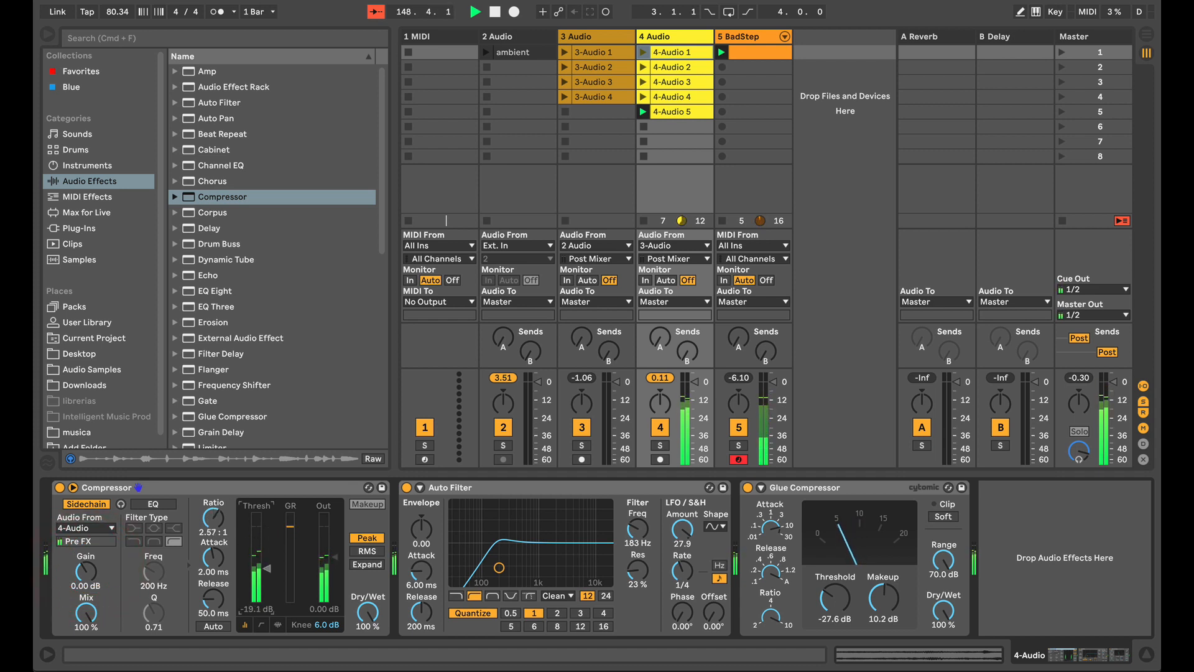
# - Enable the Auto Filter's sidechain from 4-Audio with envelope amount 28.2, and raise 4 Audio's delay send to about -23 dB
pyautogui.click(420, 488)
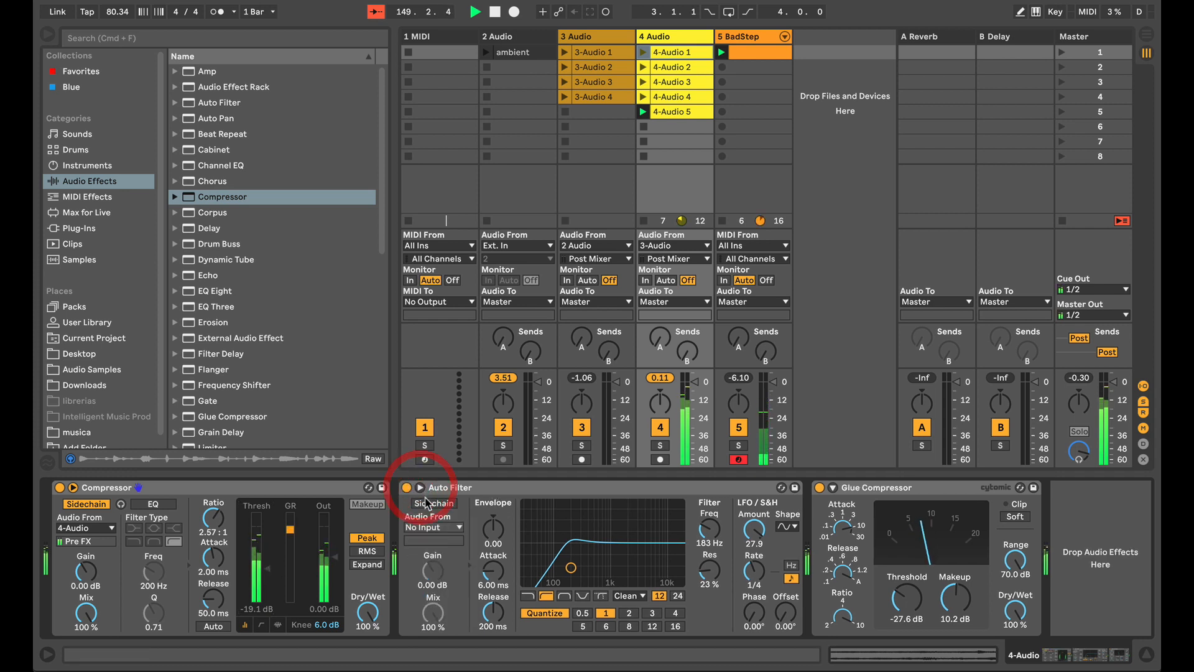
pyautogui.click(430, 527)
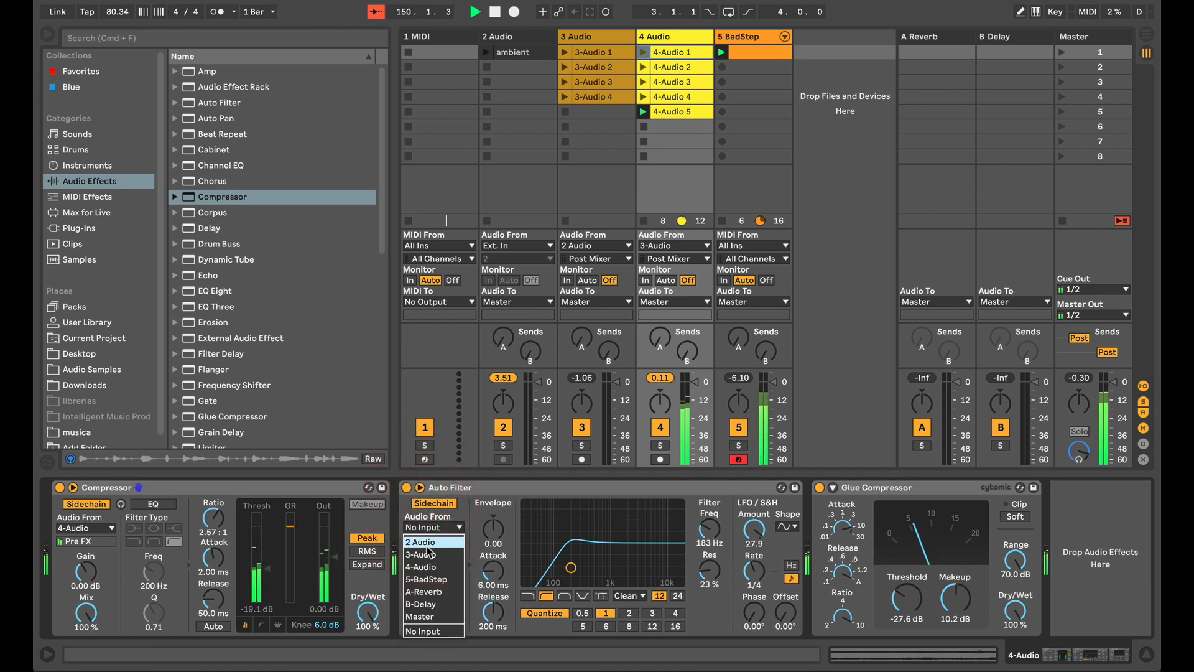
pyautogui.click(424, 567)
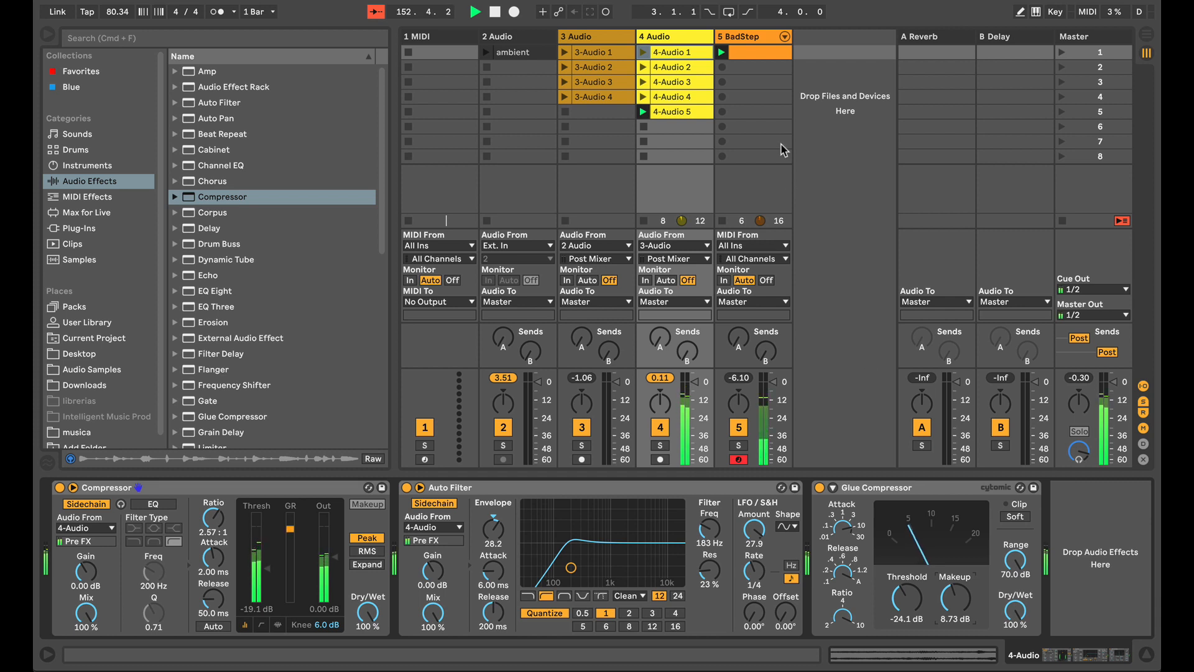
pyautogui.moveTo(689, 357); pyautogui.dragTo(689, 349)
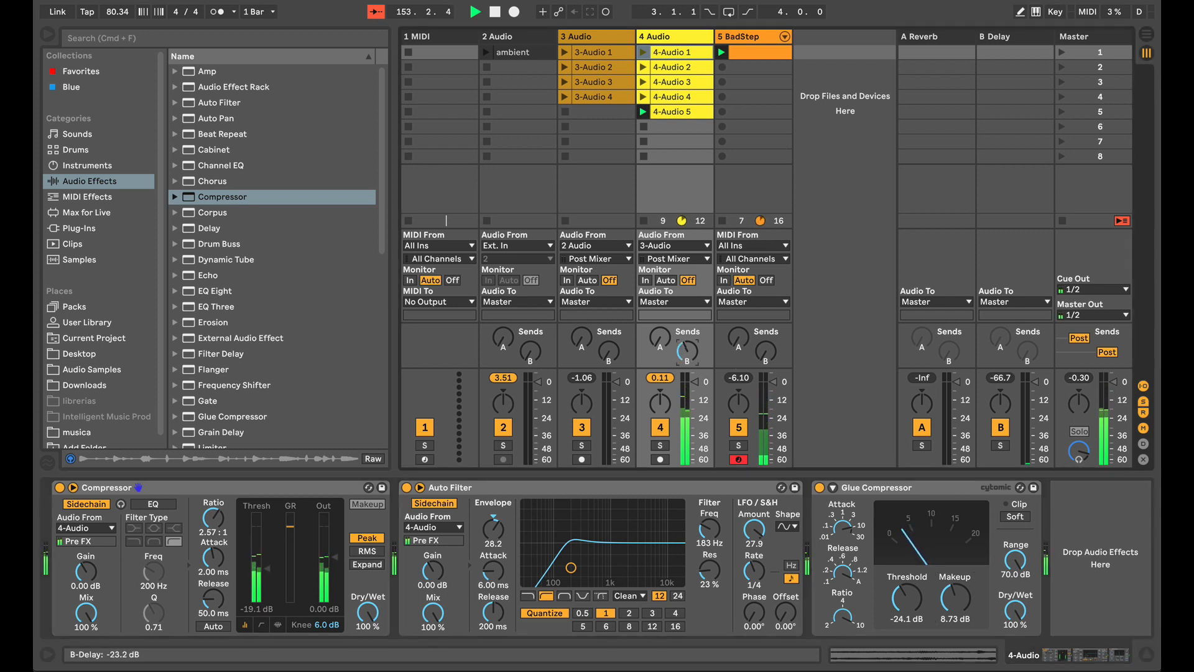
# - Convert the harmony of clip 4-Audio 5 to a new MIDI track, and delete the 1 MIDI, 2 Audio and 3 Audio tracks
pyautogui.rightClick(680, 112)
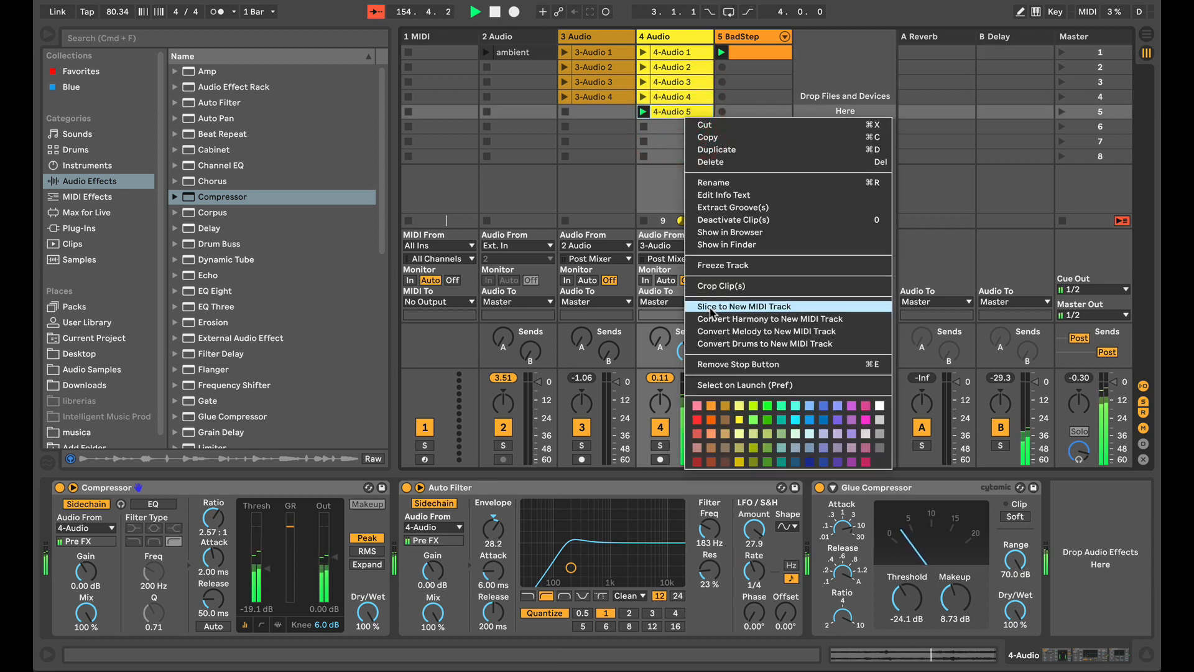
pyautogui.click(712, 318)
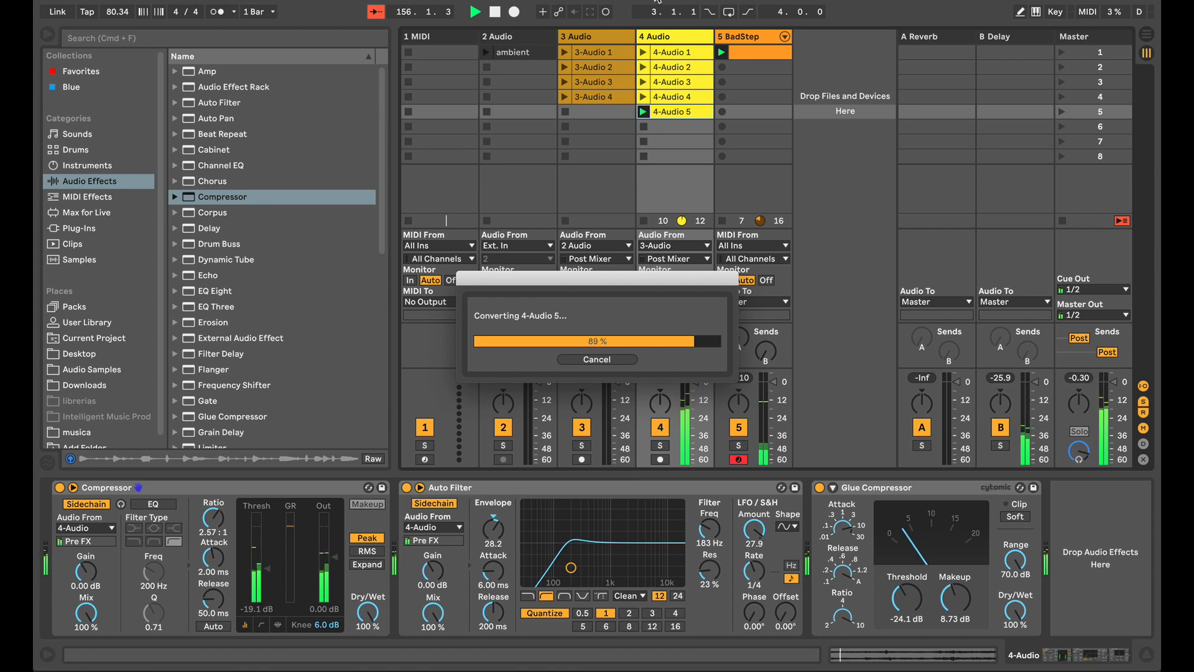
pyautogui.click(597, 42)
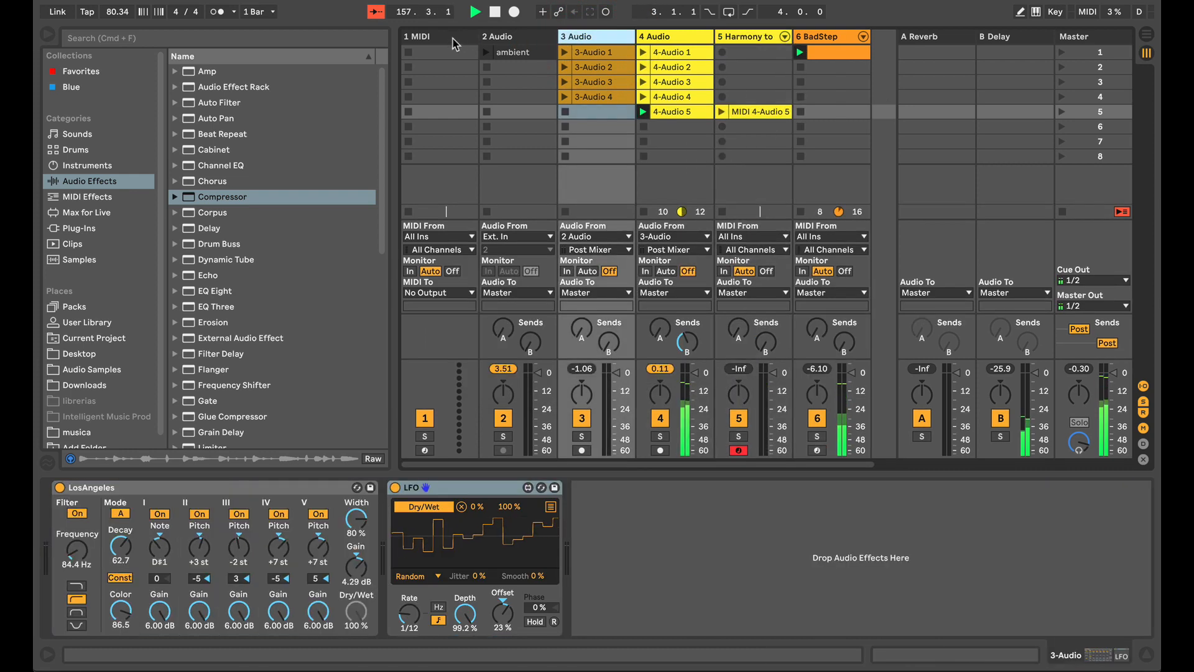
pyautogui.keyDown('shift'); pyautogui.click(451, 41); pyautogui.keyUp('shift')
pyautogui.press('Delete')
# - Launch the MIDI 4-Audio 5 clip and delete its stray lowest notes in bars 2 and 3
pyautogui.click(487, 112)
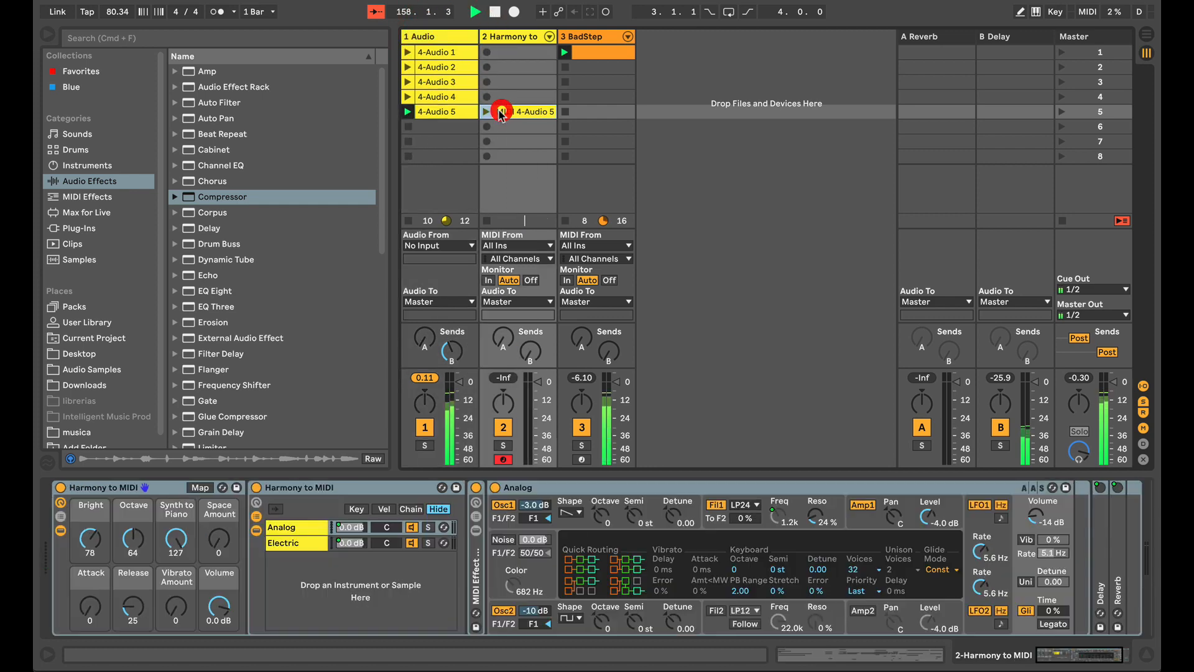
pyautogui.click(520, 112)
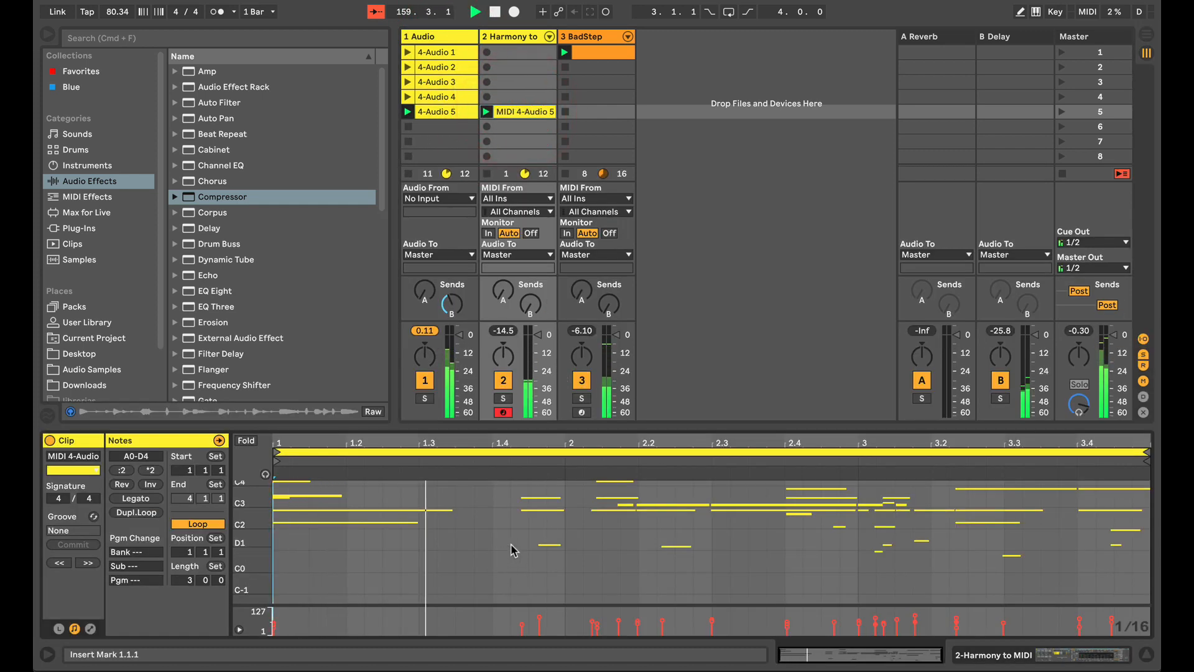
pyautogui.moveTo(512, 546); pyautogui.dragTo(798, 566)
pyautogui.moveTo(980, 612); pyautogui.dragTo(1130, 605)
pyautogui.press('Delete')
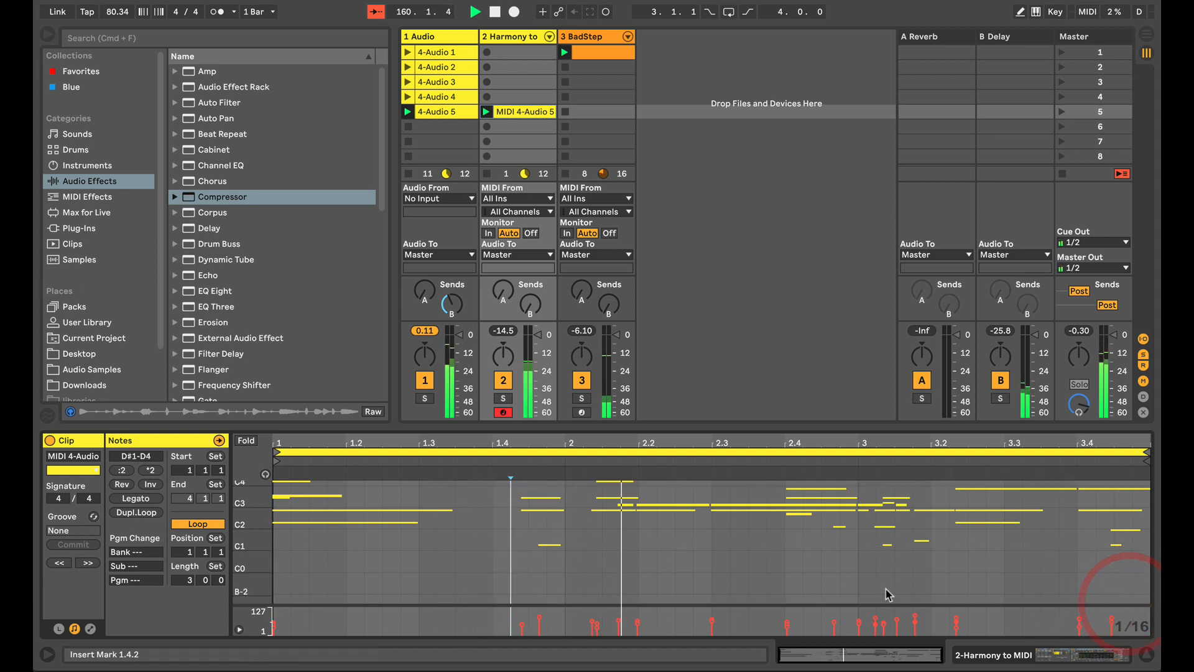
pyautogui.moveTo(869, 553); pyautogui.dragTo(1128, 567)
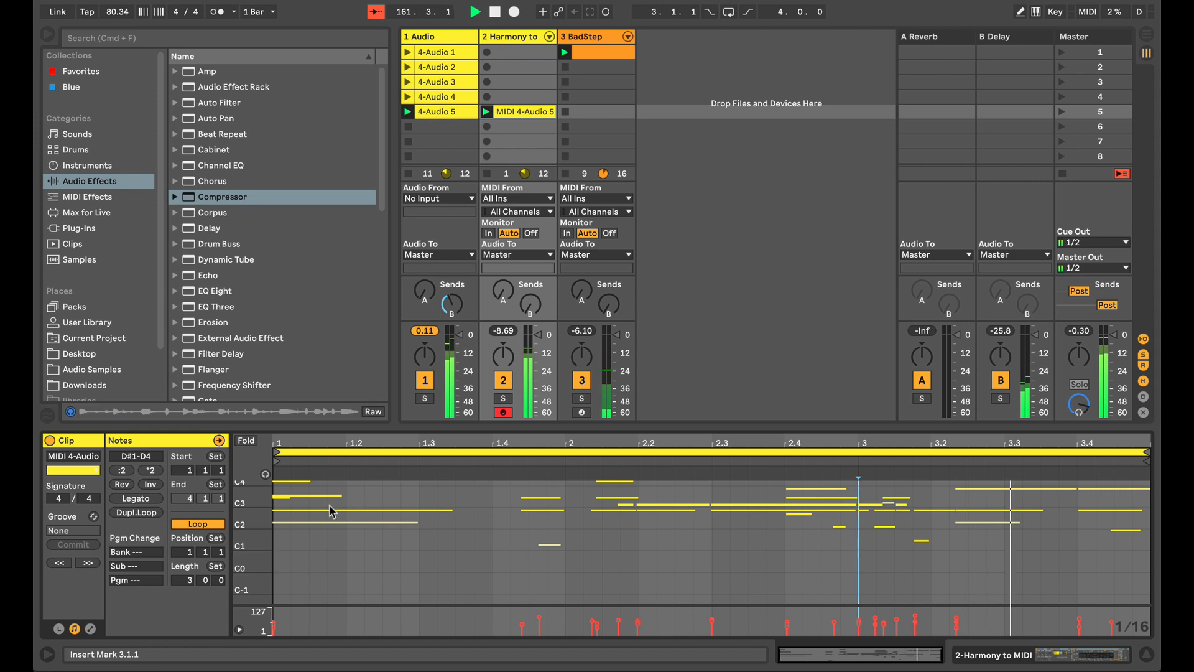
# - Delete the very short notes at the clip's start and just after 2.1.3 in the harmony clip
pyautogui.moveTo(246, 521); pyautogui.dragTo(271, 557)
pyautogui.click(281, 524)
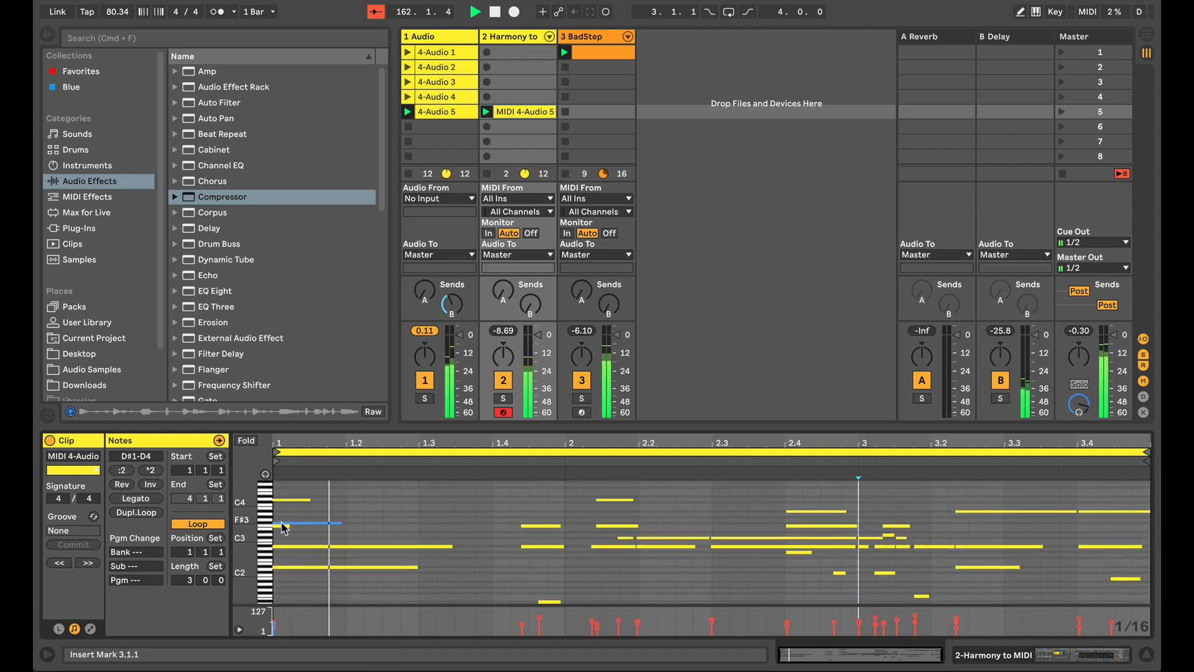
pyautogui.click(625, 539)
pyautogui.click(888, 536)
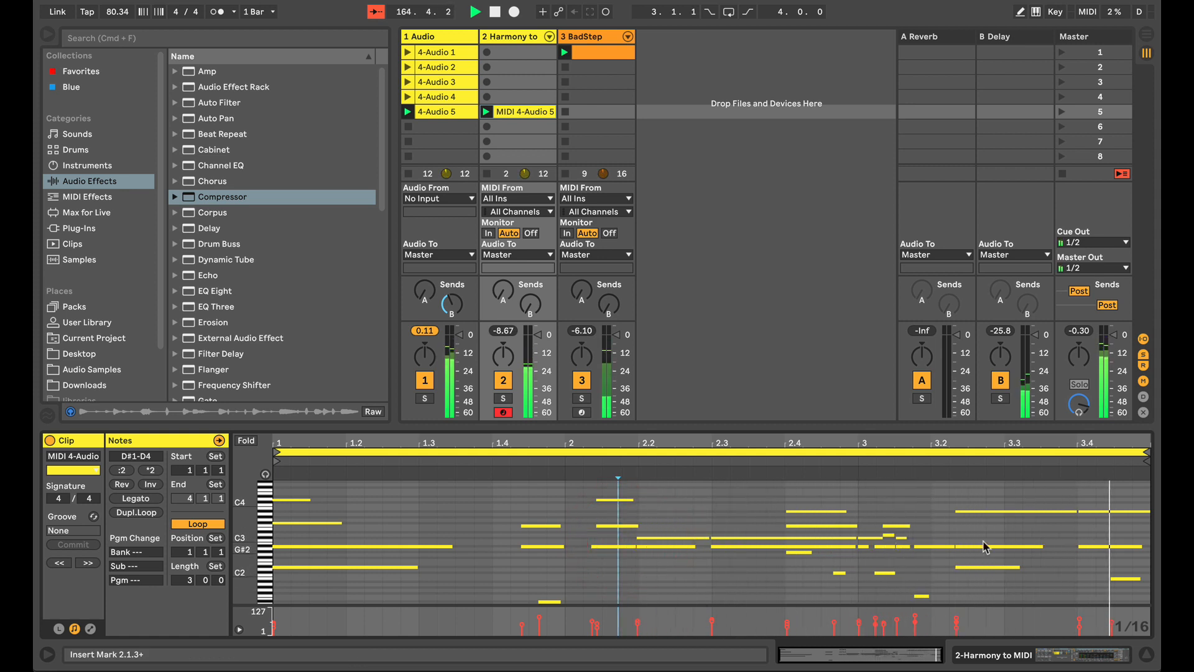
# - Delete the three stacked notes starting just after 3.2.2 and the short G#2 note just after 2.4.1
pyautogui.doubleClick(987, 511)
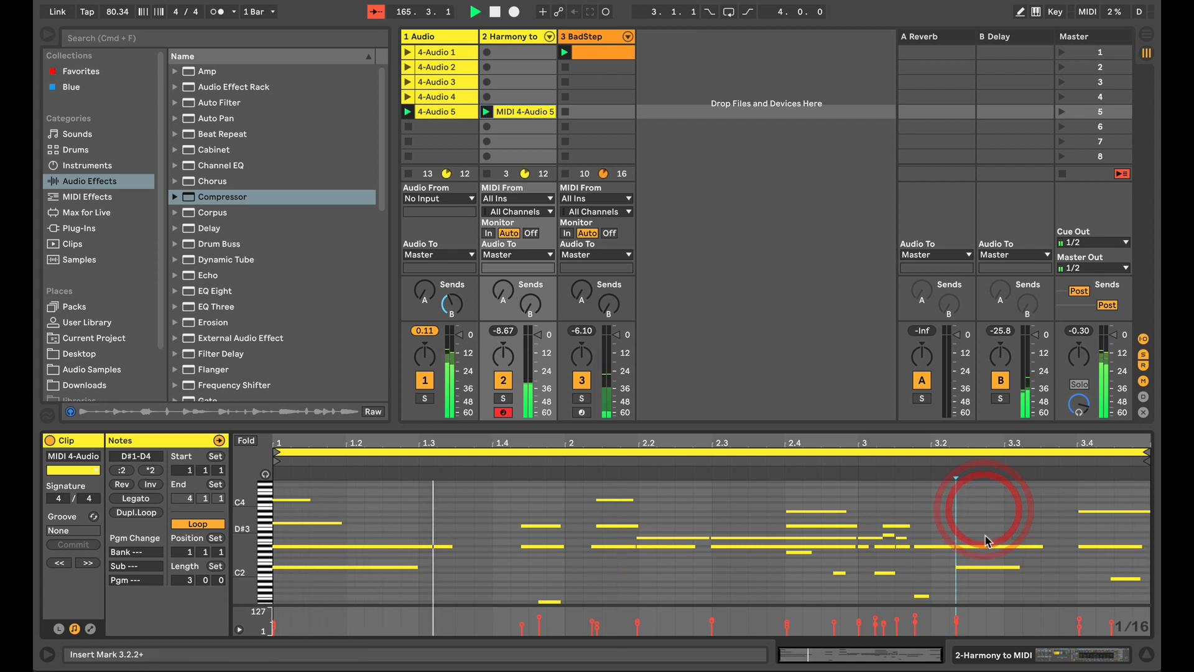
pyautogui.click(975, 567)
pyautogui.doubleClick(976, 566)
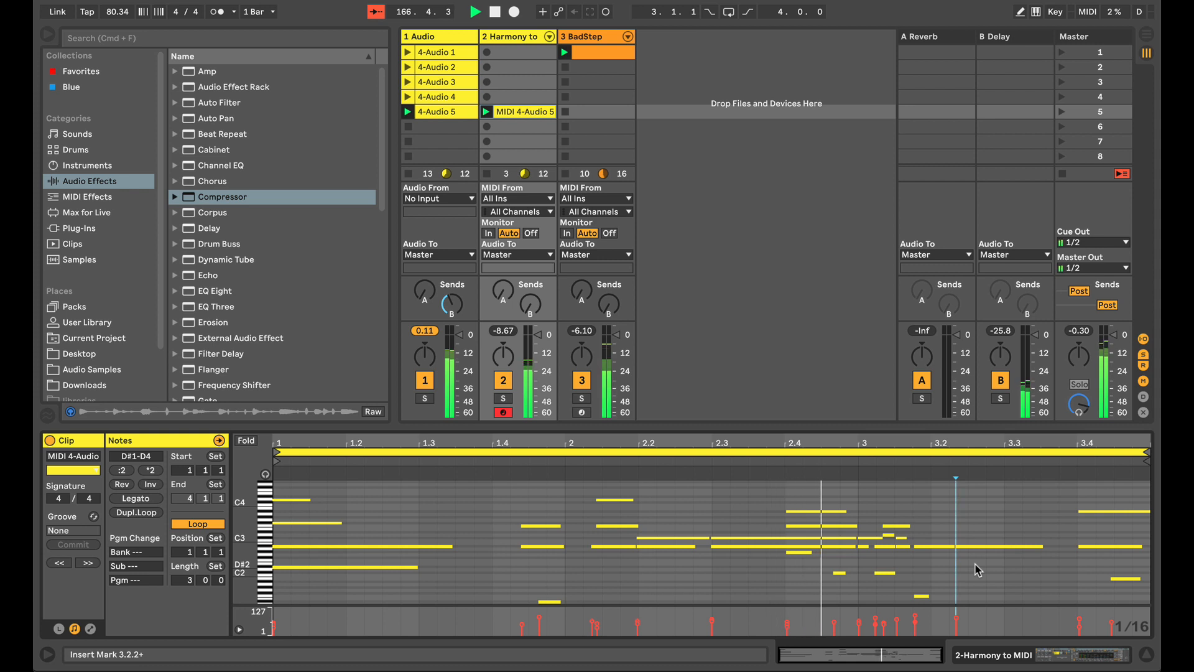
pyautogui.click(799, 552)
pyautogui.doubleClick(799, 551)
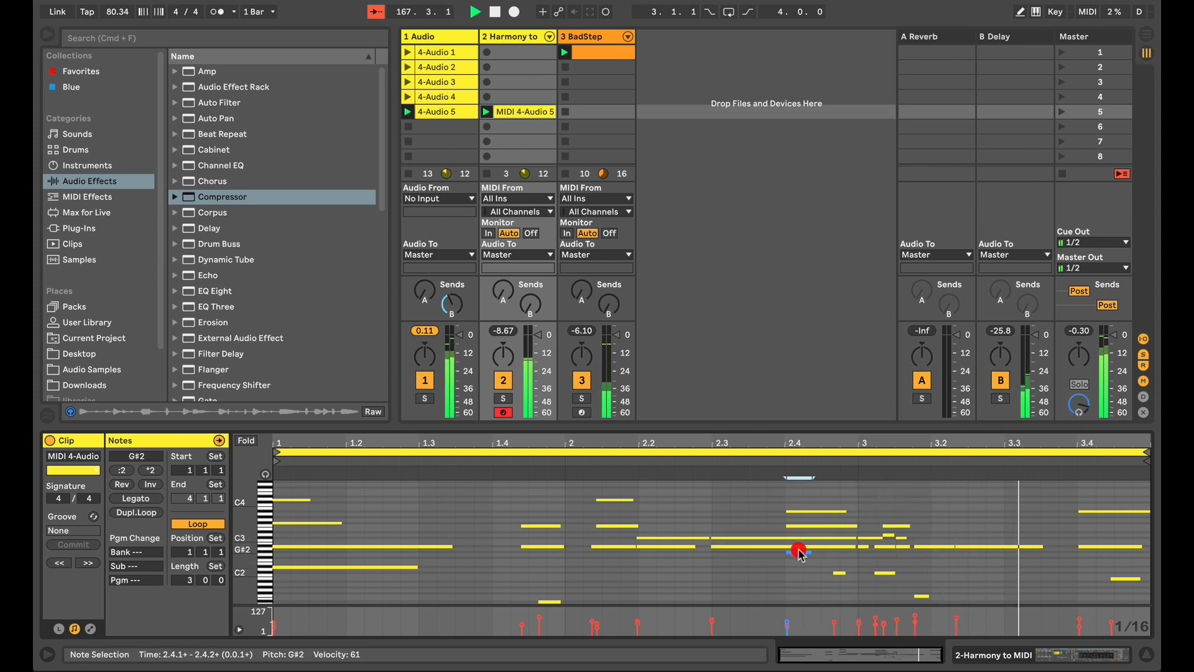
pyautogui.click(974, 547)
pyautogui.doubleClick(974, 547)
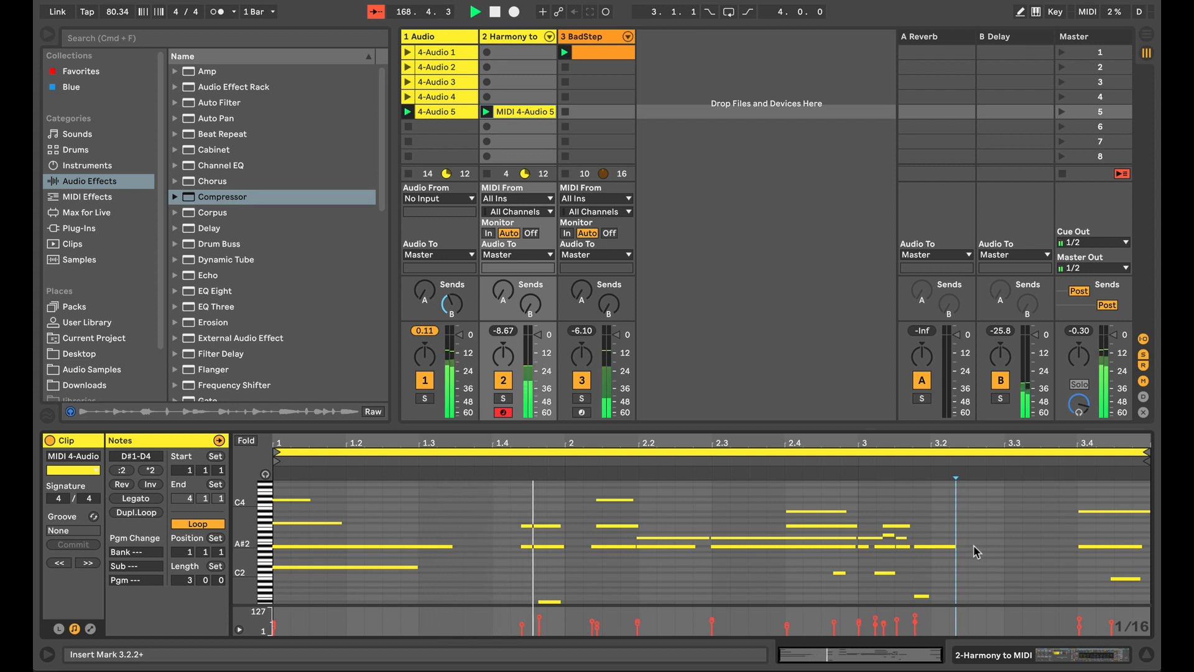
# - Transpose the lowest note near the end of bar 1 up an octave to D#2
pyautogui.moveTo(563, 591); pyautogui.dragTo(544, 658)
pyautogui.hotkey('shift', 'Up')
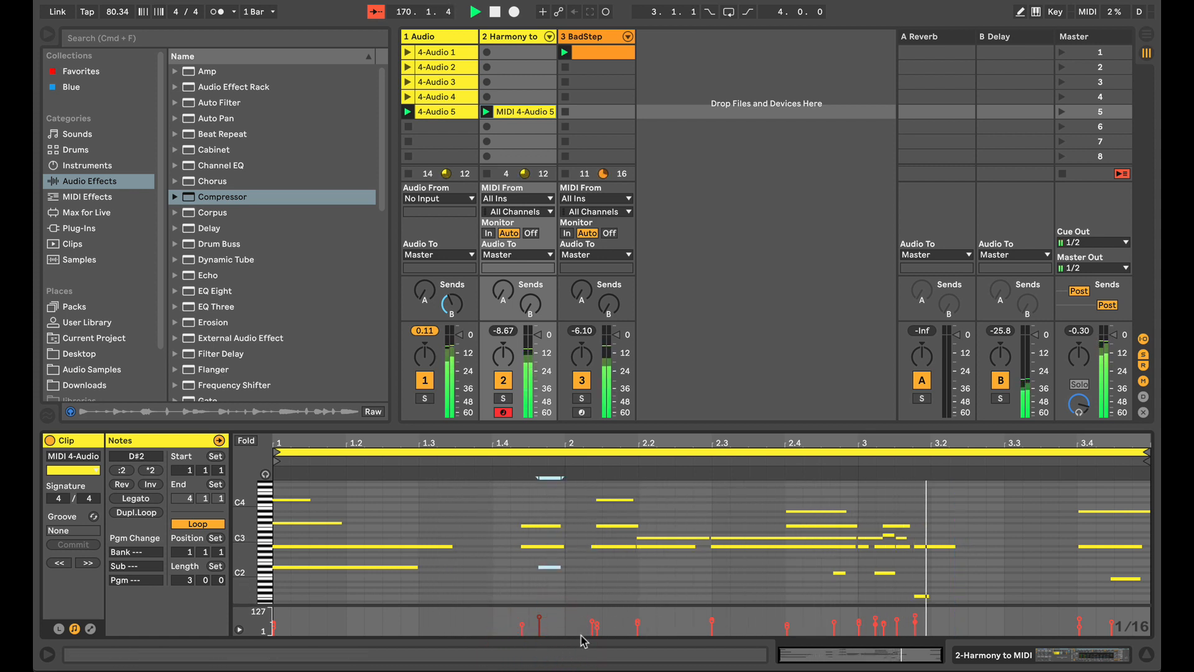
# - Delete the two C#3 notes starting at 2.2 and 2.3, and trim the A#2 note beneath the second to start at 2.4.1
pyautogui.doubleClick(659, 537)
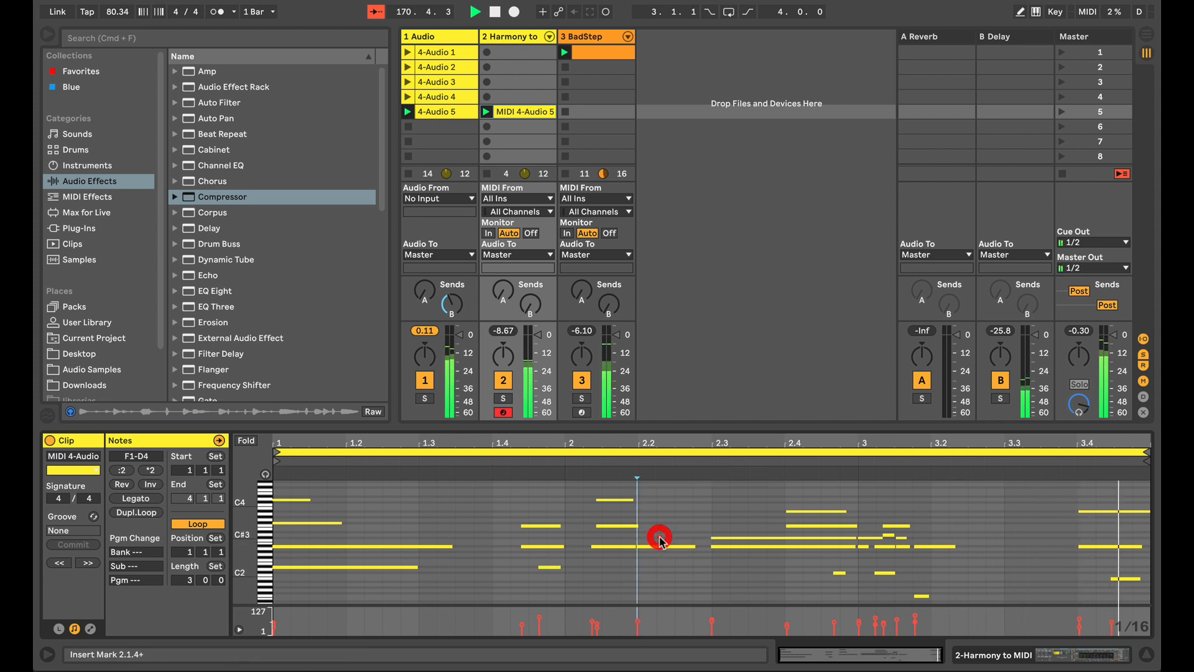
pyautogui.click(764, 538)
pyautogui.doubleClick(764, 539)
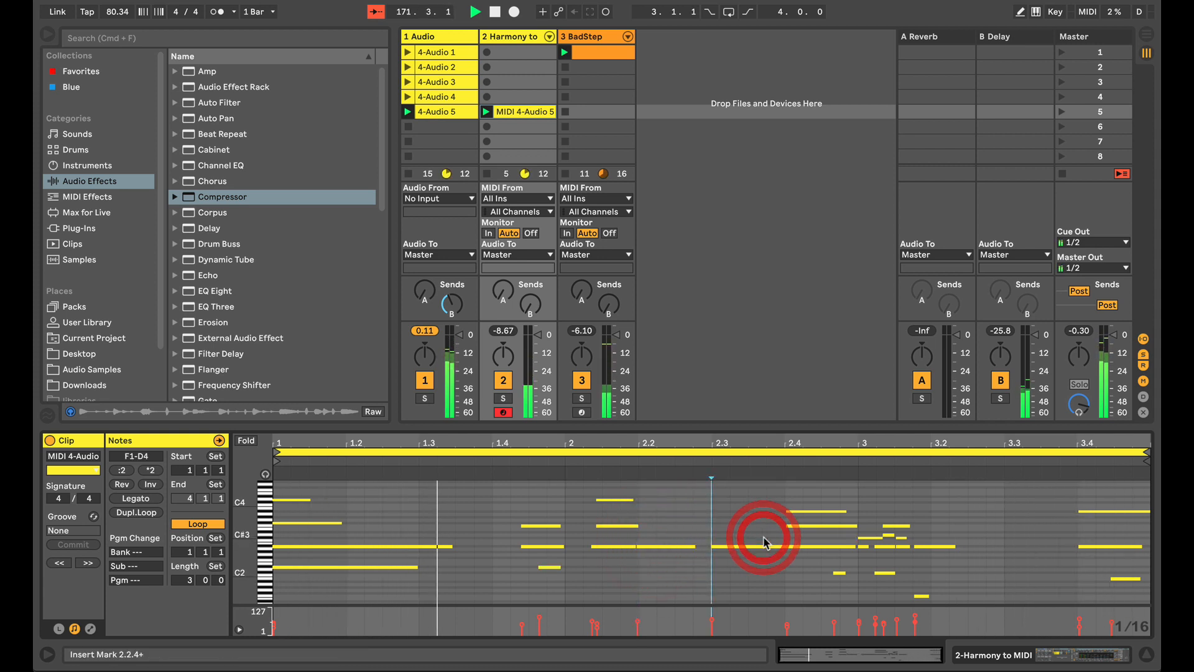
pyautogui.moveTo(712, 546); pyautogui.dragTo(787, 546)
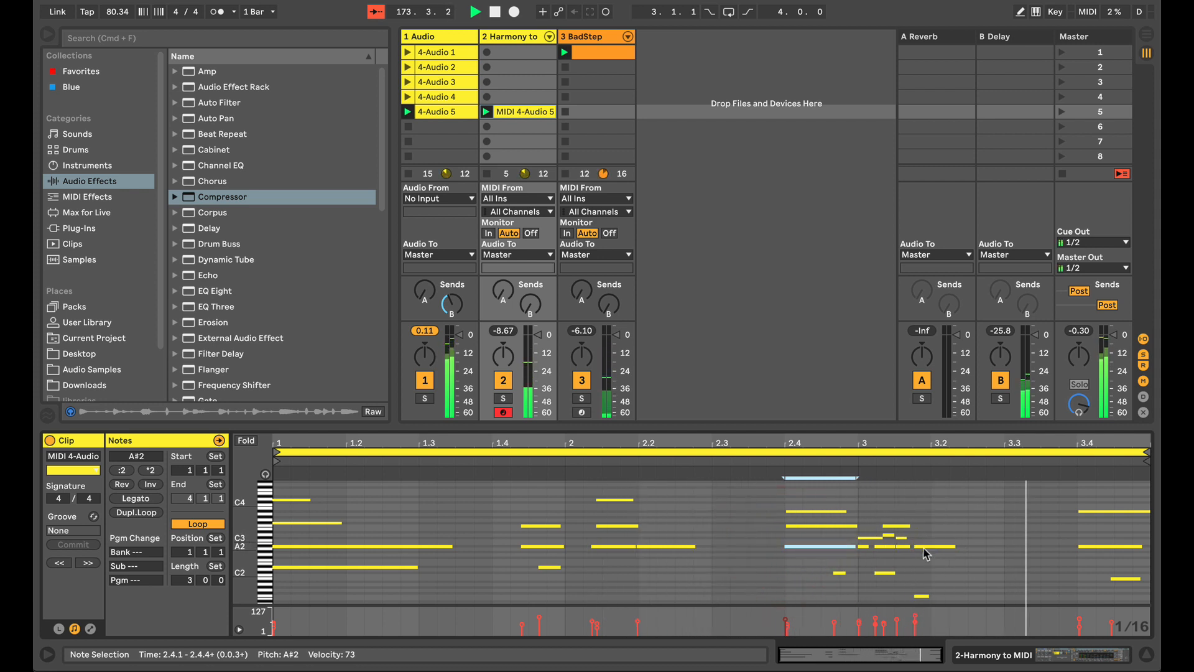
# - Delete the two short notes under the F3 note just after 3.1.2, and extend the A#2 note starting near 3.1.2 over its short neighbour
pyautogui.click(889, 537)
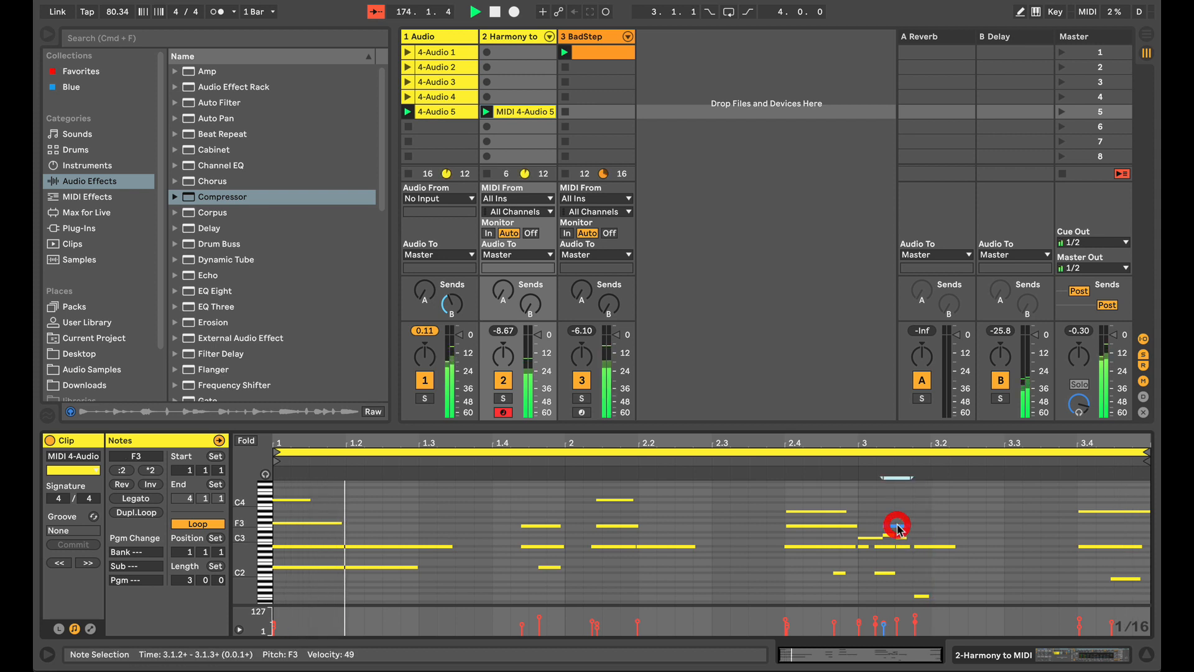
pyautogui.click(900, 535)
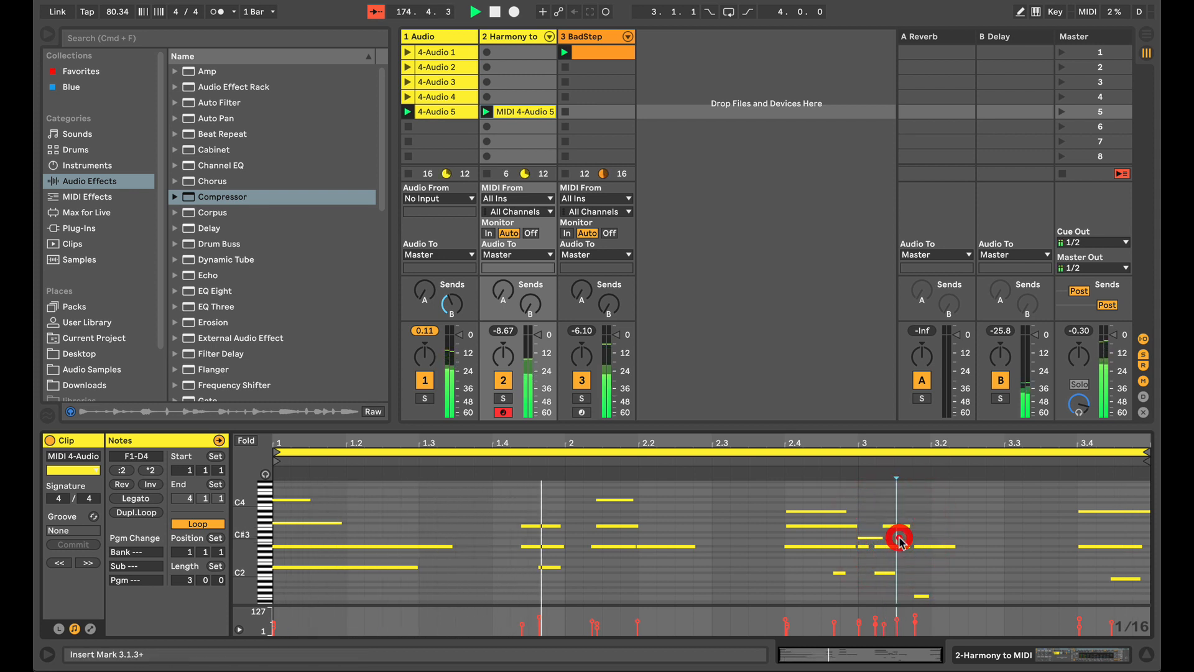
pyautogui.click(907, 546)
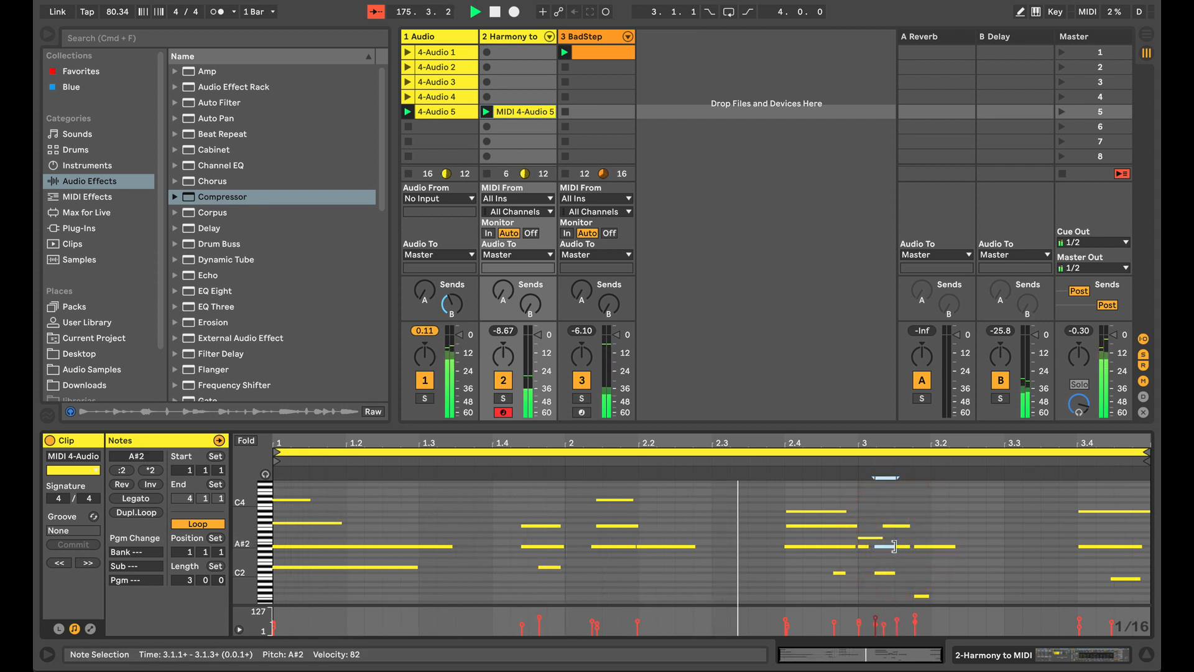
pyautogui.click(908, 546)
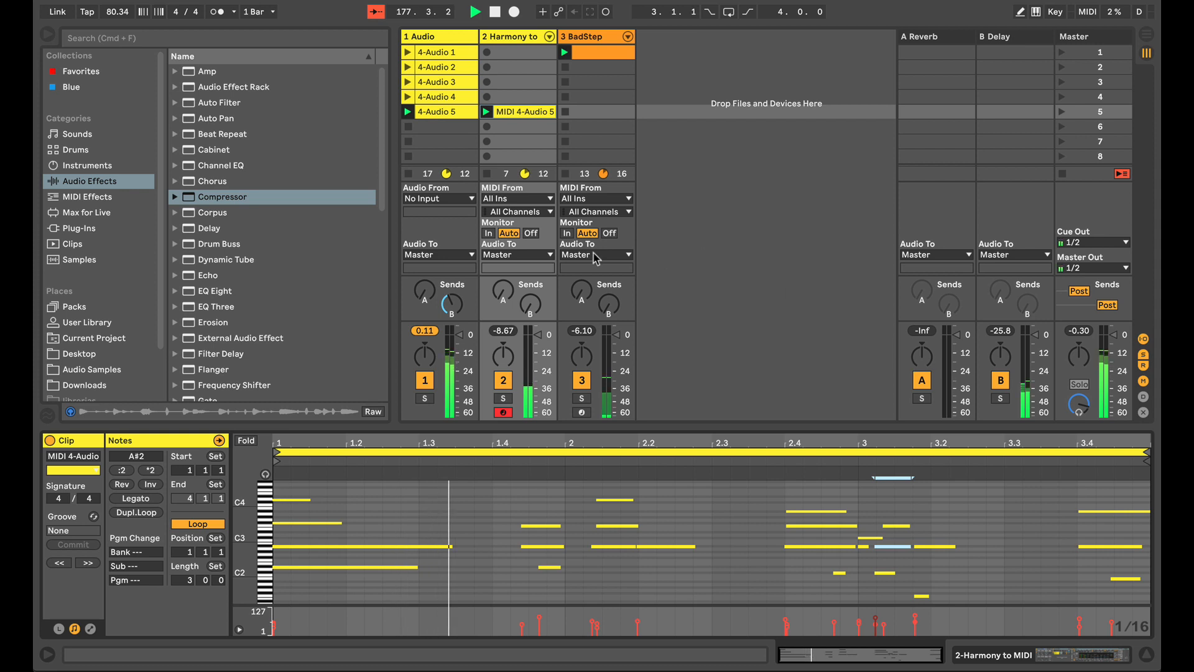
# - Raise the harmony track's send to the Delay return and load the Synth Keys preset Ambi Wambi.adg onto the track
pyautogui.moveTo(530, 304); pyautogui.dragTo(531, 255)
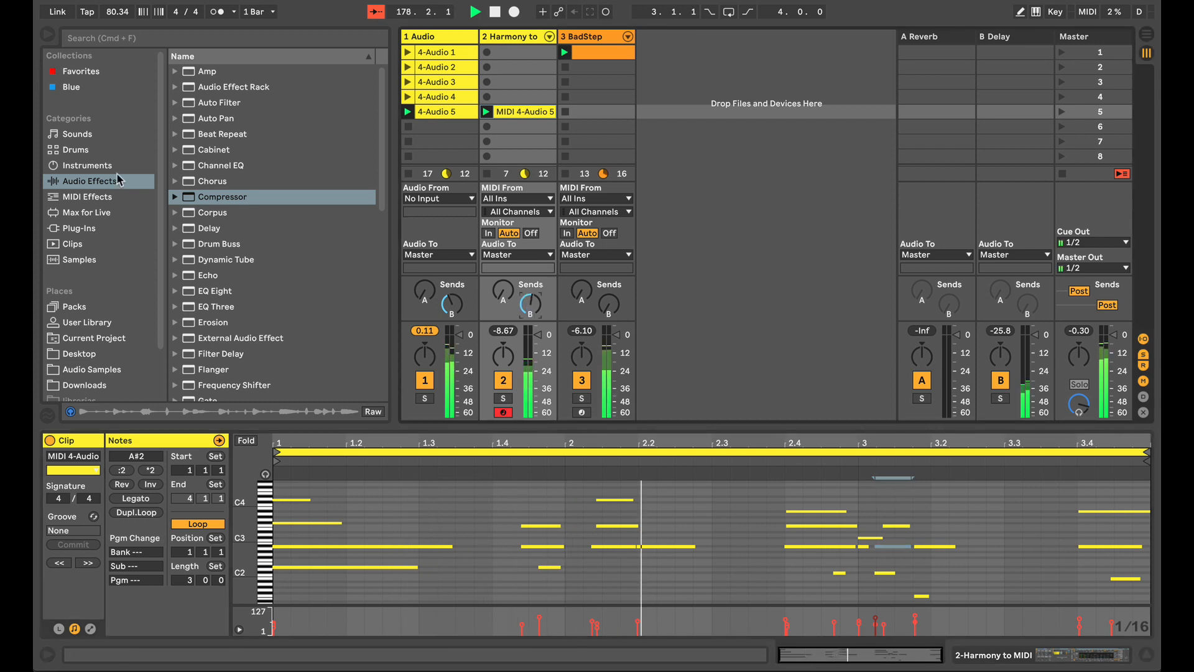
pyautogui.click(75, 133)
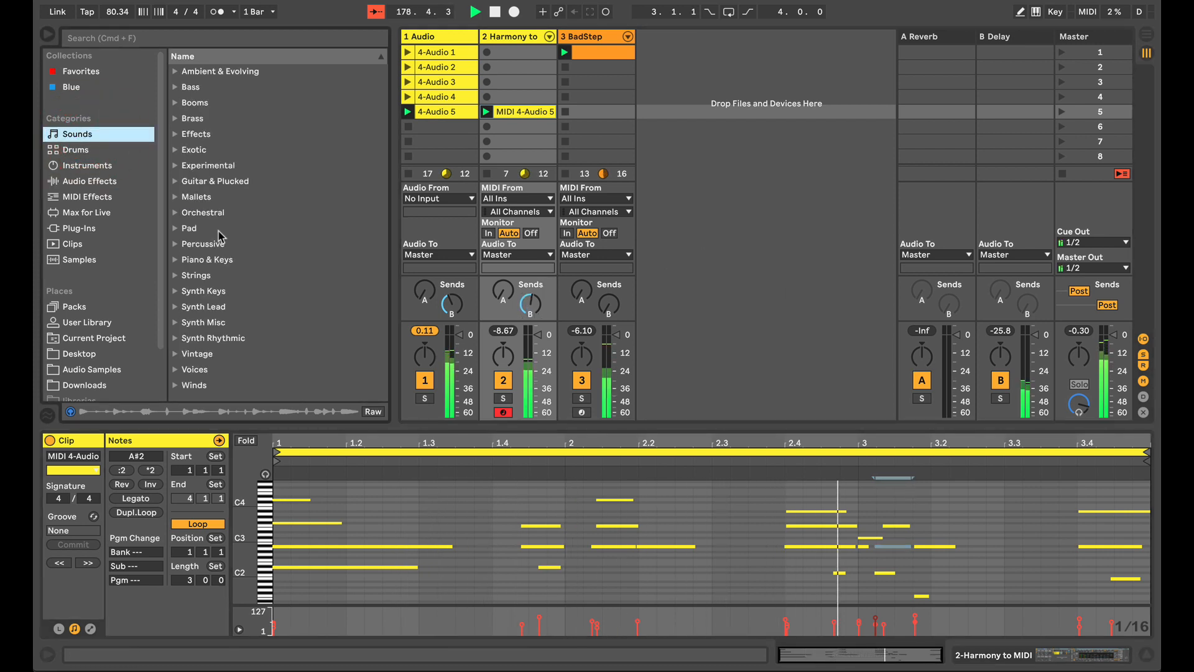
pyautogui.click(175, 290)
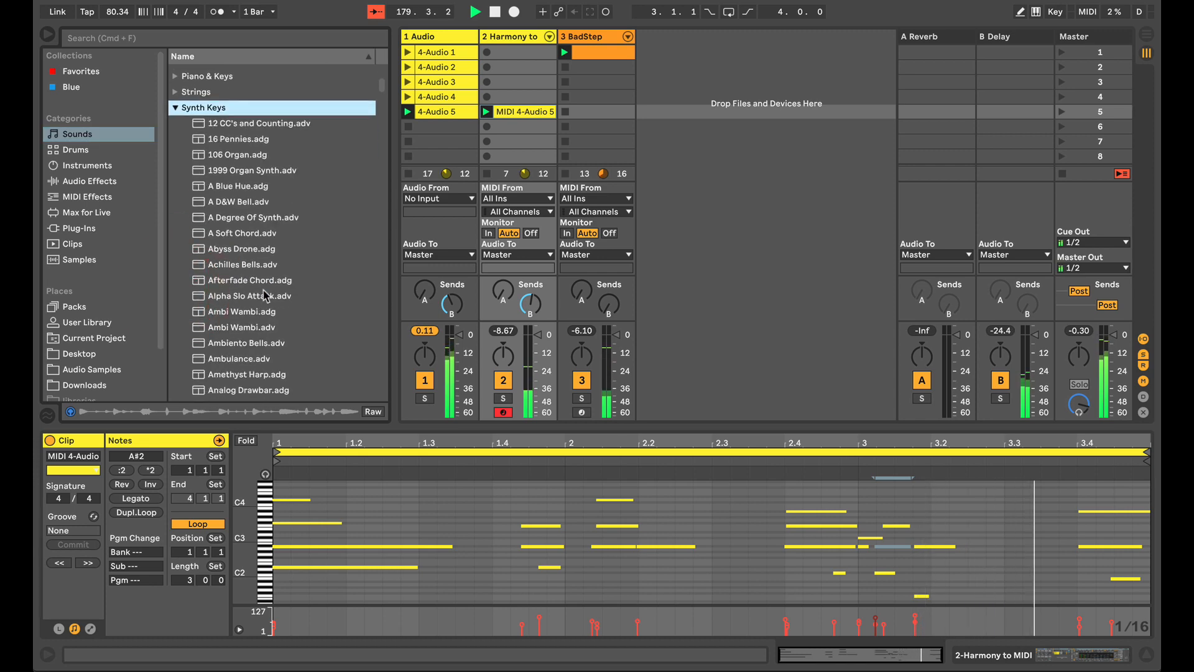
pyautogui.click(266, 317)
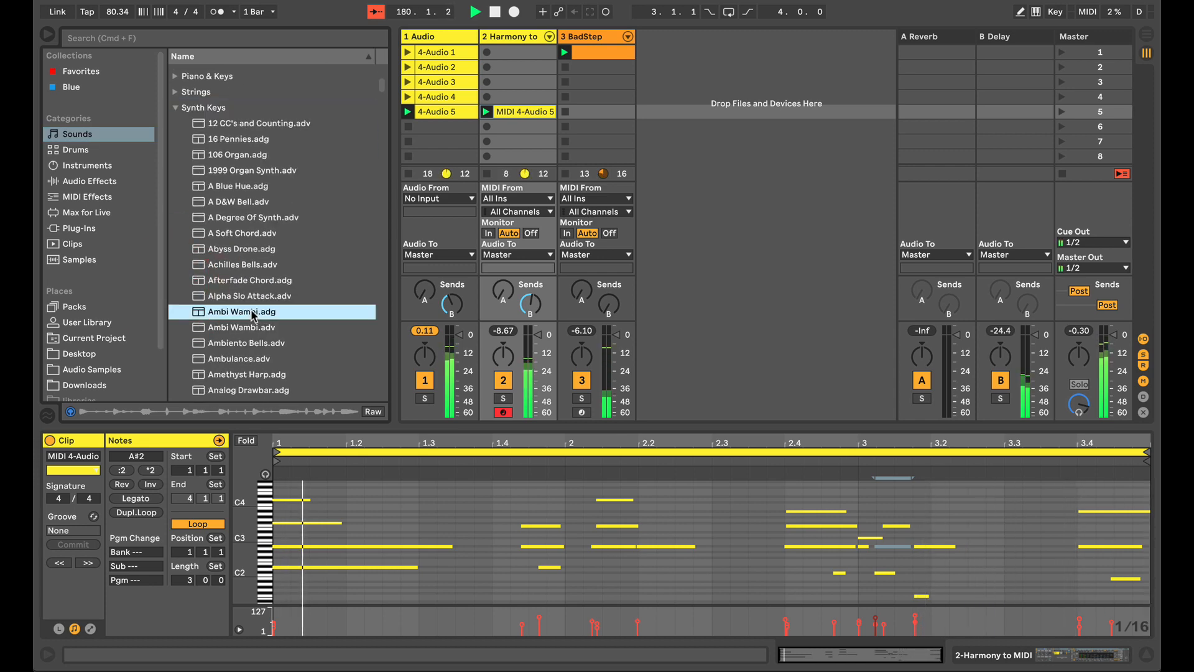
pyautogui.click(514, 133)
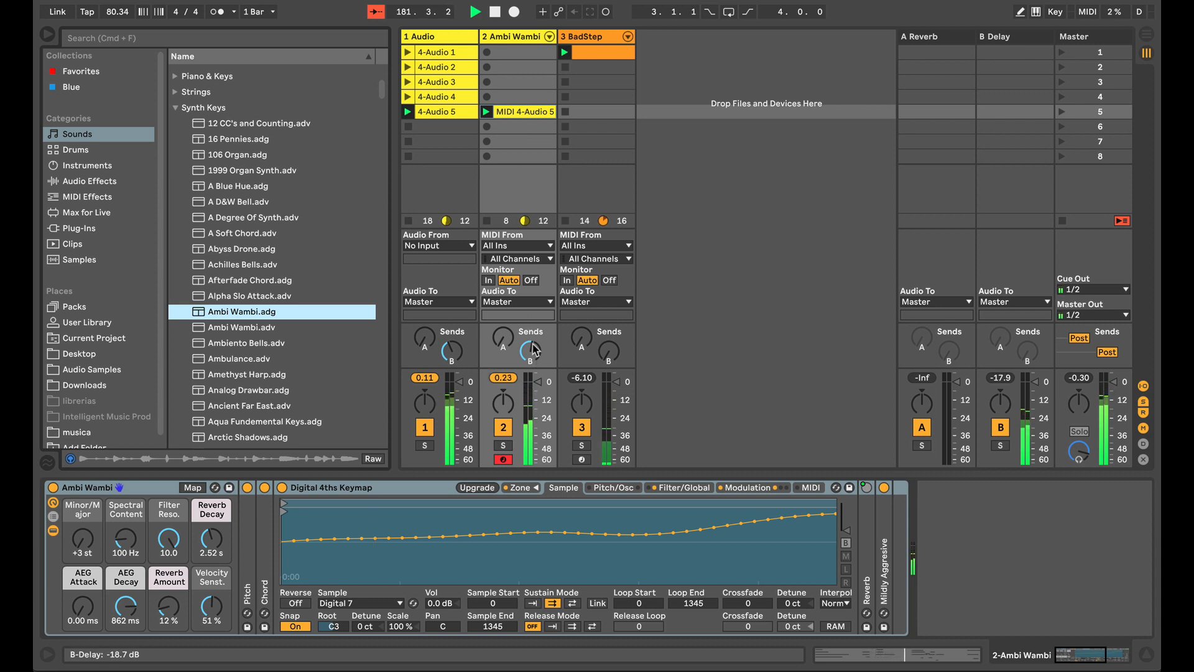
# - Set the Ambi Wambi track's Delay send to -28.0 dB and its Filter Reso to 3.31, then reopen its MIDI clip
pyautogui.moveTo(533, 351); pyautogui.dragTo(533, 367)
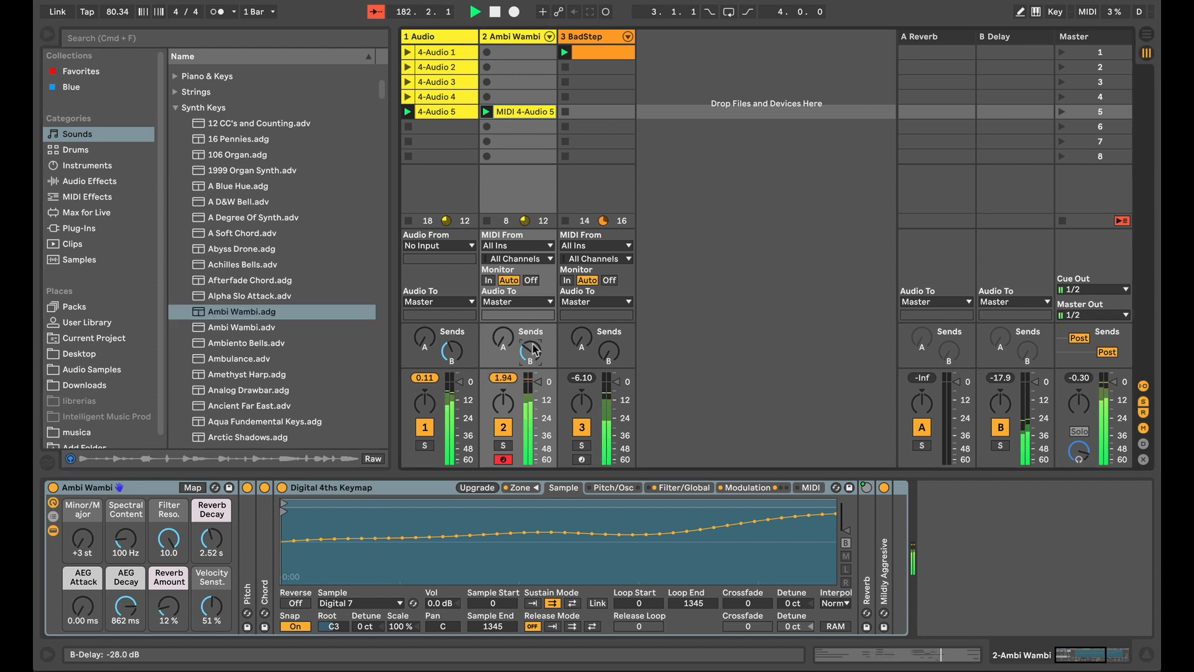
pyautogui.moveTo(168, 538); pyautogui.dragTo(163, 568)
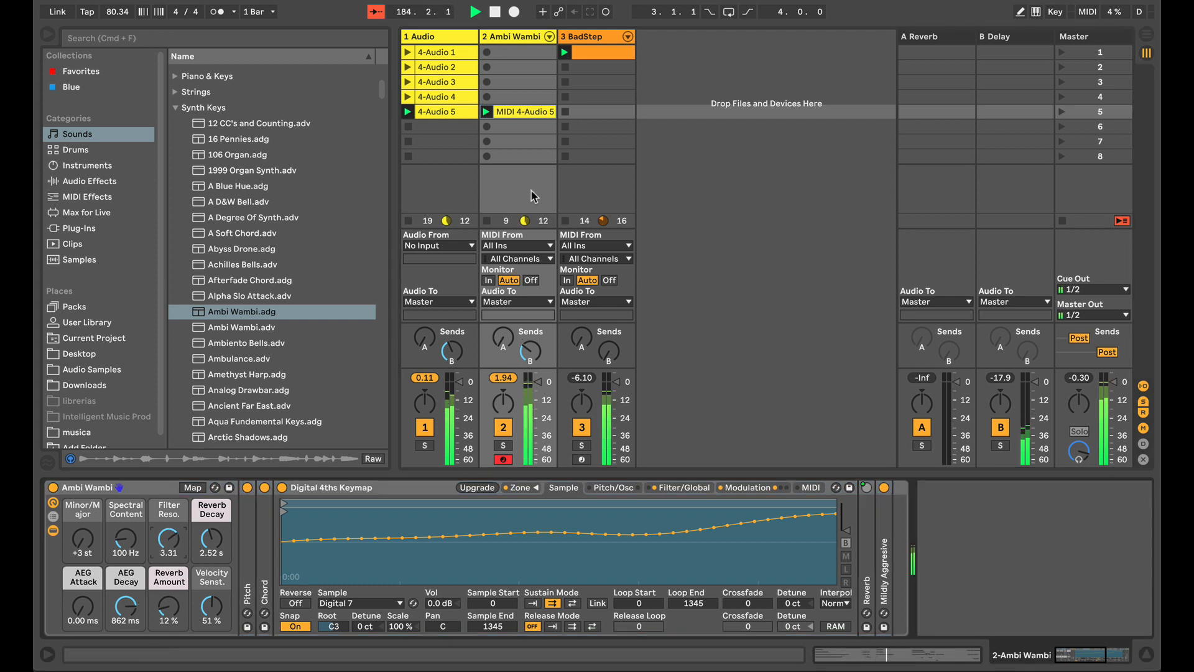
pyautogui.click(511, 111)
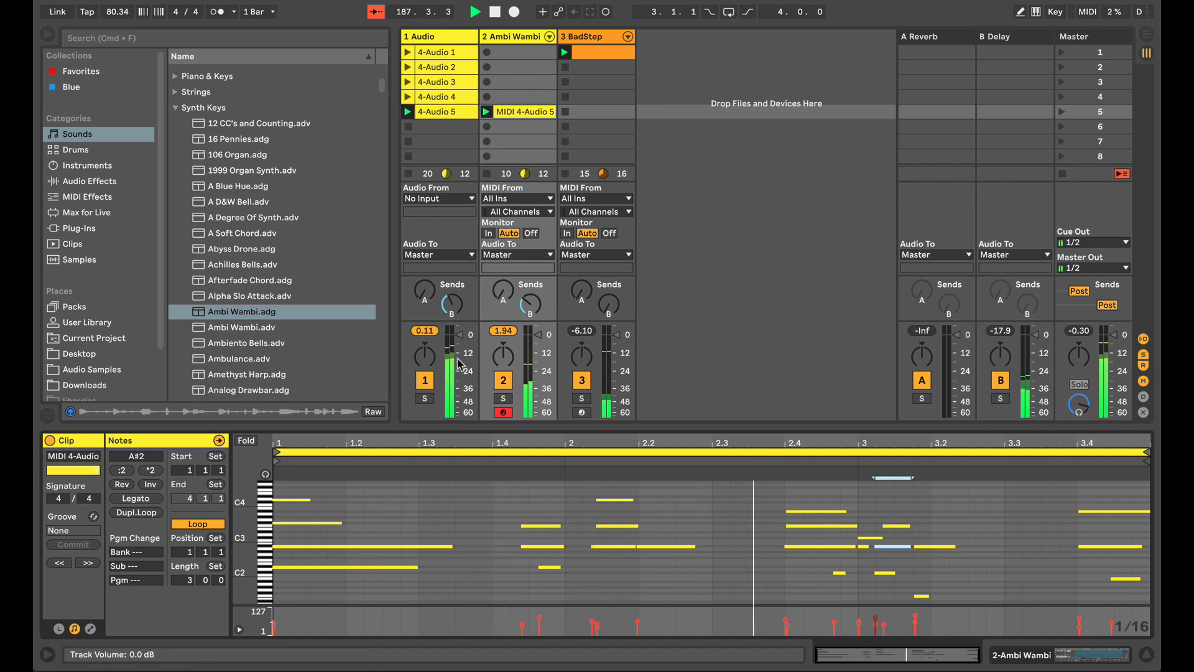
# - Add the C Minor.adv Scale preset as a MIDI effect on the Ambi Wambi track
pyautogui.click(524, 39)
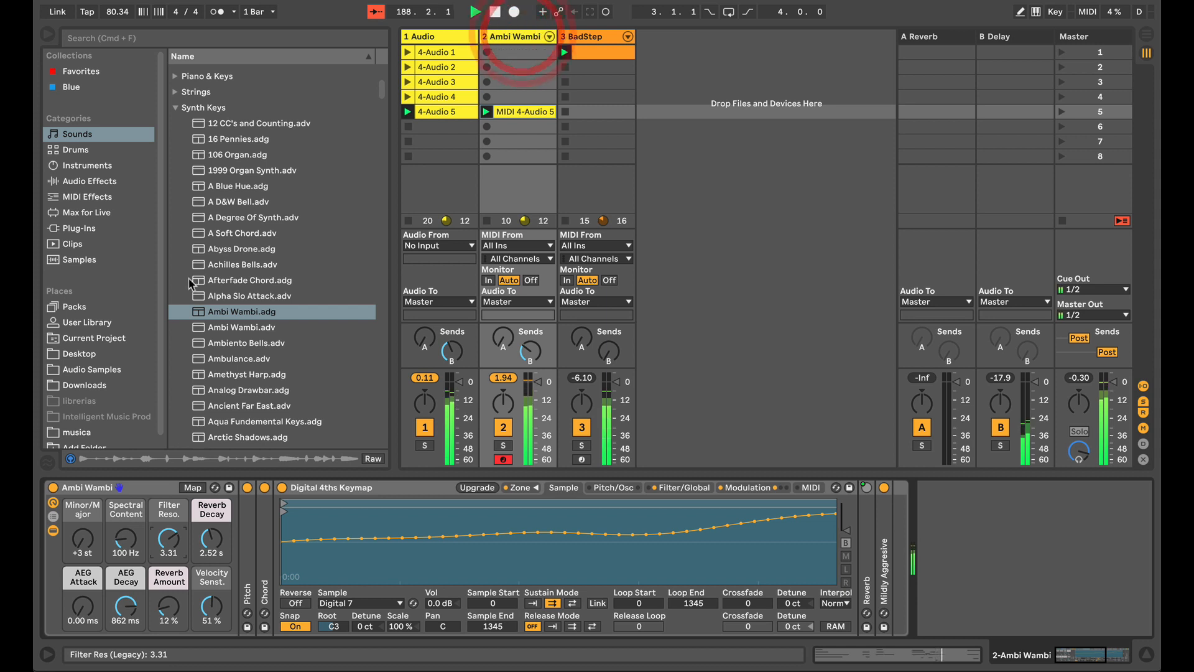
pyautogui.click(78, 197)
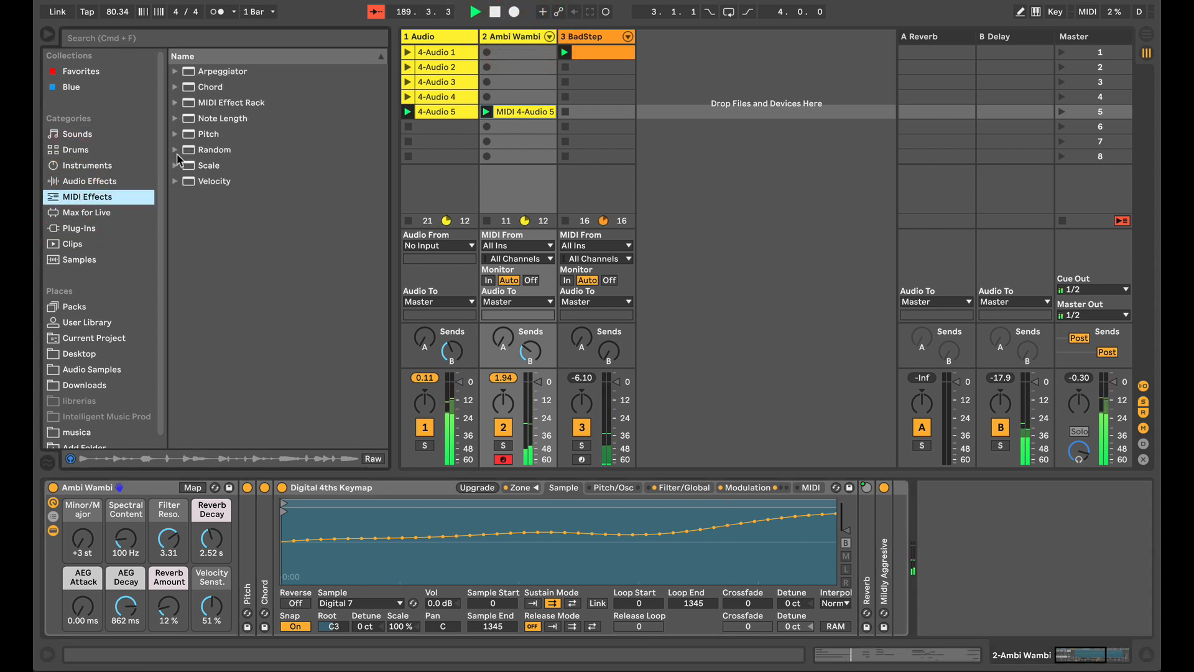
pyautogui.click(176, 165)
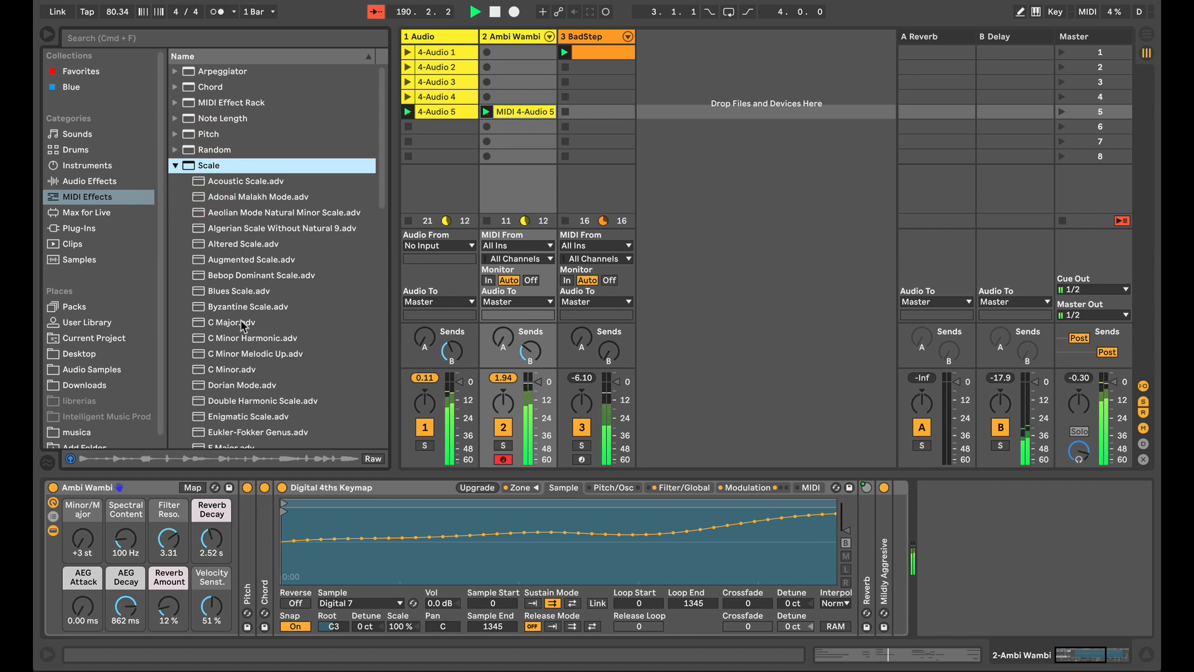
pyautogui.moveTo(237, 369); pyautogui.dragTo(514, 149)
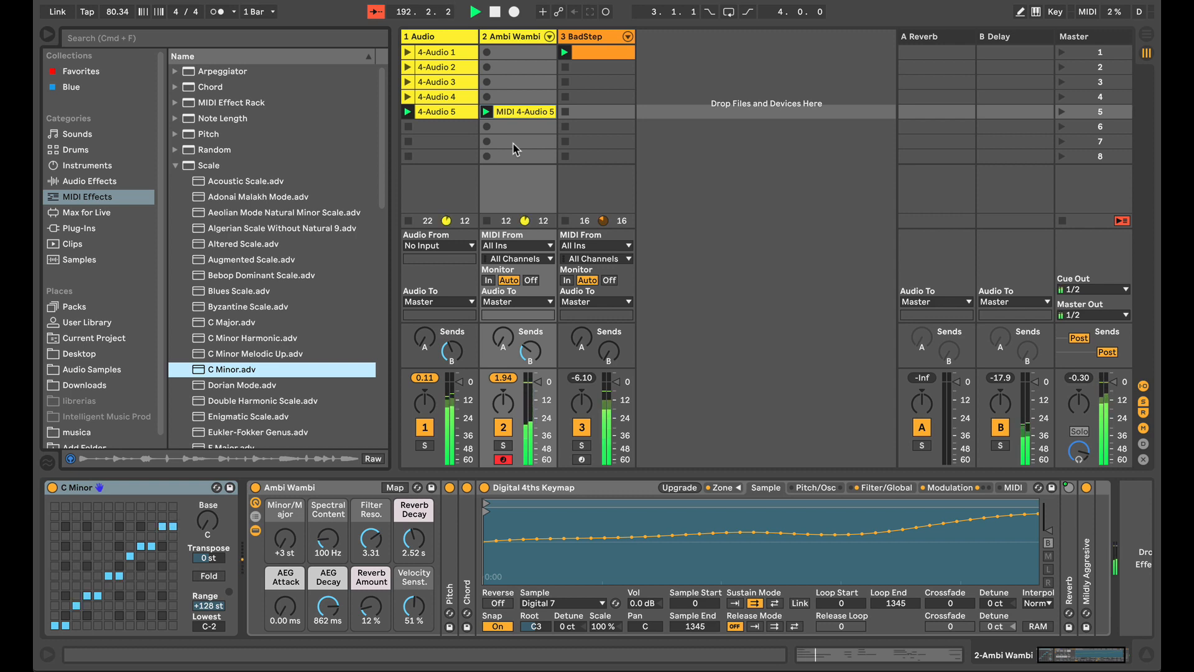
# - Delete the highest note at the start of the MIDI 4-Audio 5 clip and enlarge the note editor
pyautogui.doubleClick(513, 112)
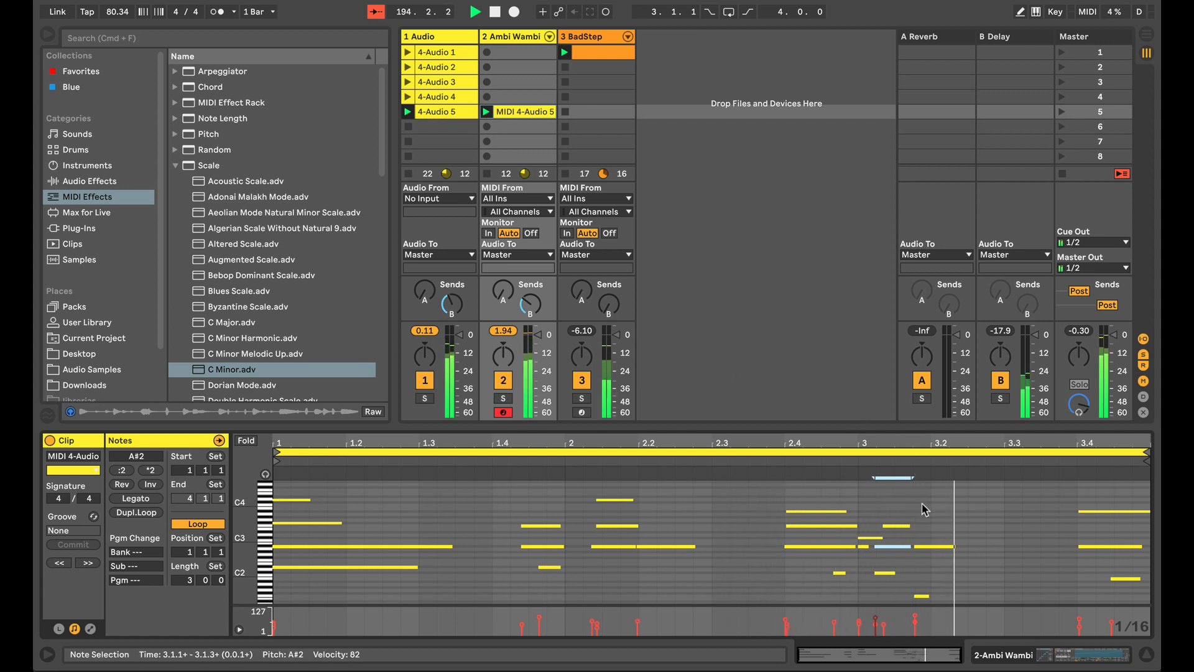
pyautogui.scroll(-3, 935, 523)
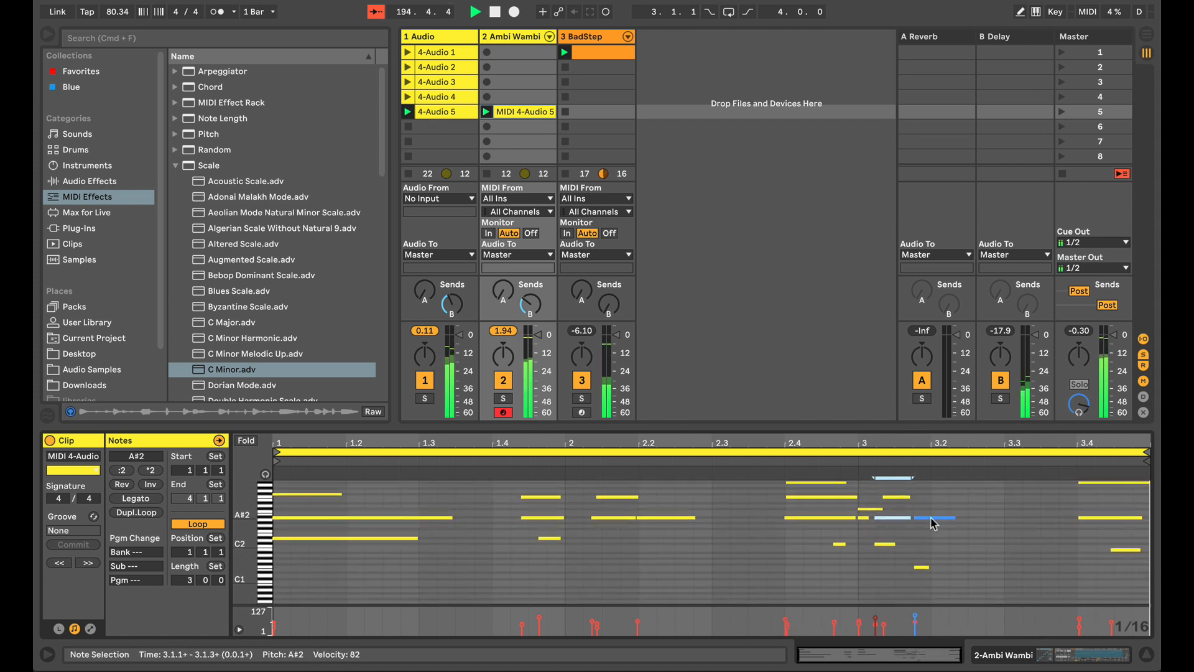
pyautogui.scroll(6, 373, 568)
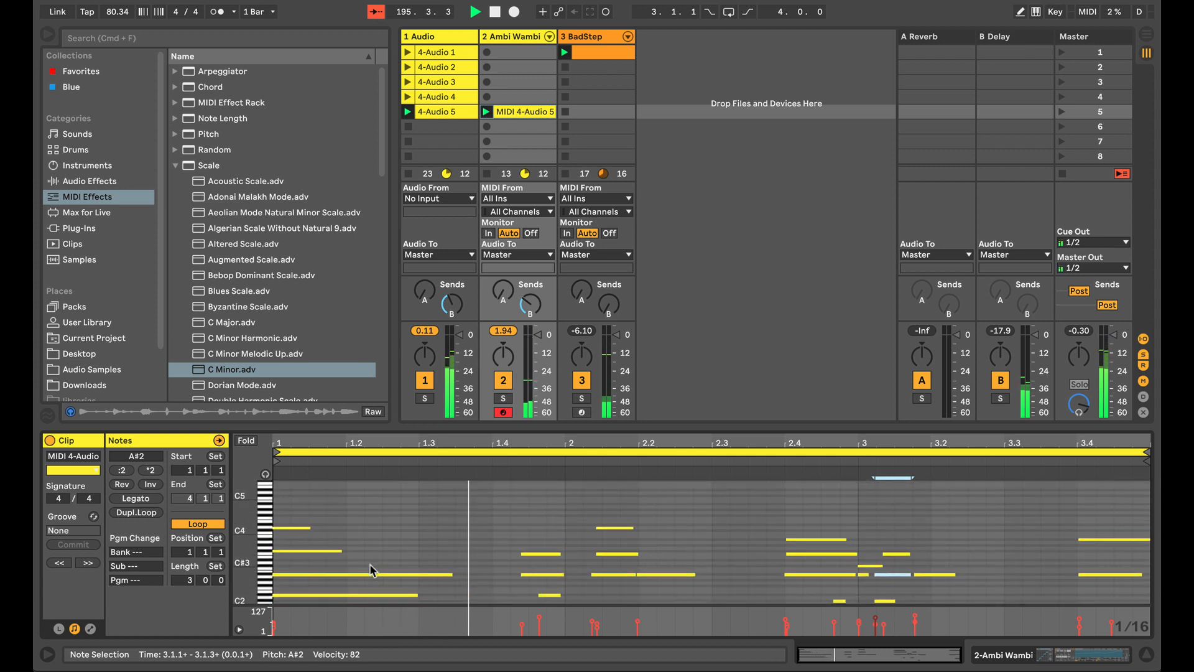
pyautogui.moveTo(323, 507); pyautogui.dragTo(298, 533)
pyautogui.press('Delete')
pyautogui.scroll(-4, 347, 525)
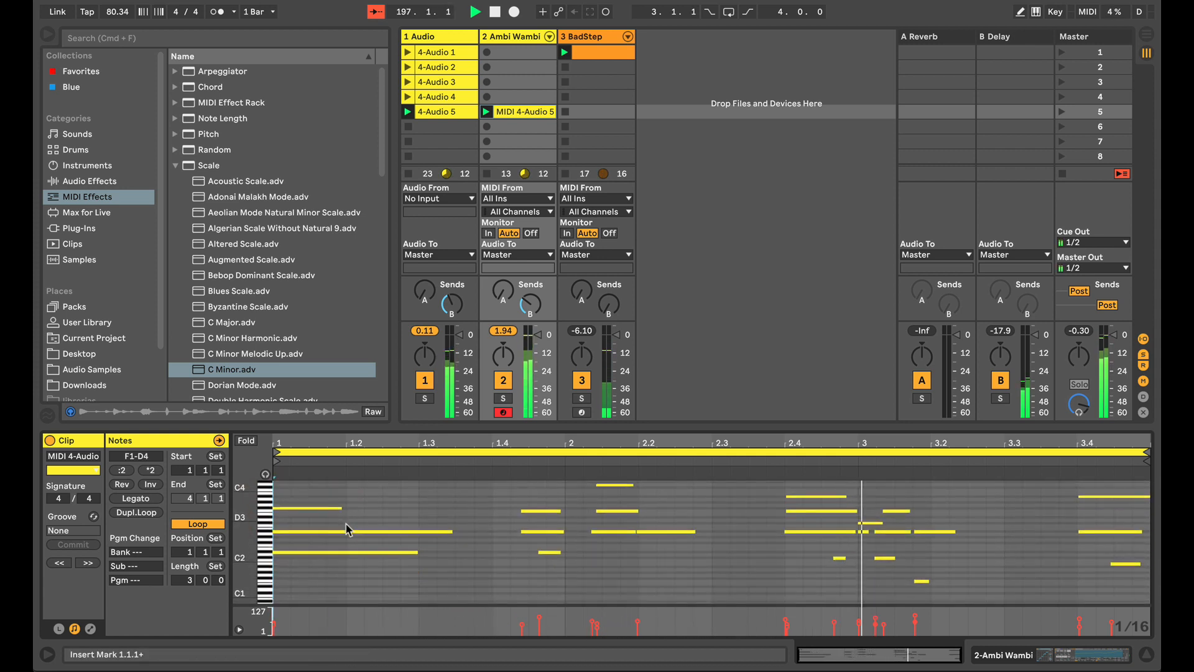
pyautogui.moveTo(477, 426); pyautogui.dragTo(474, 371)
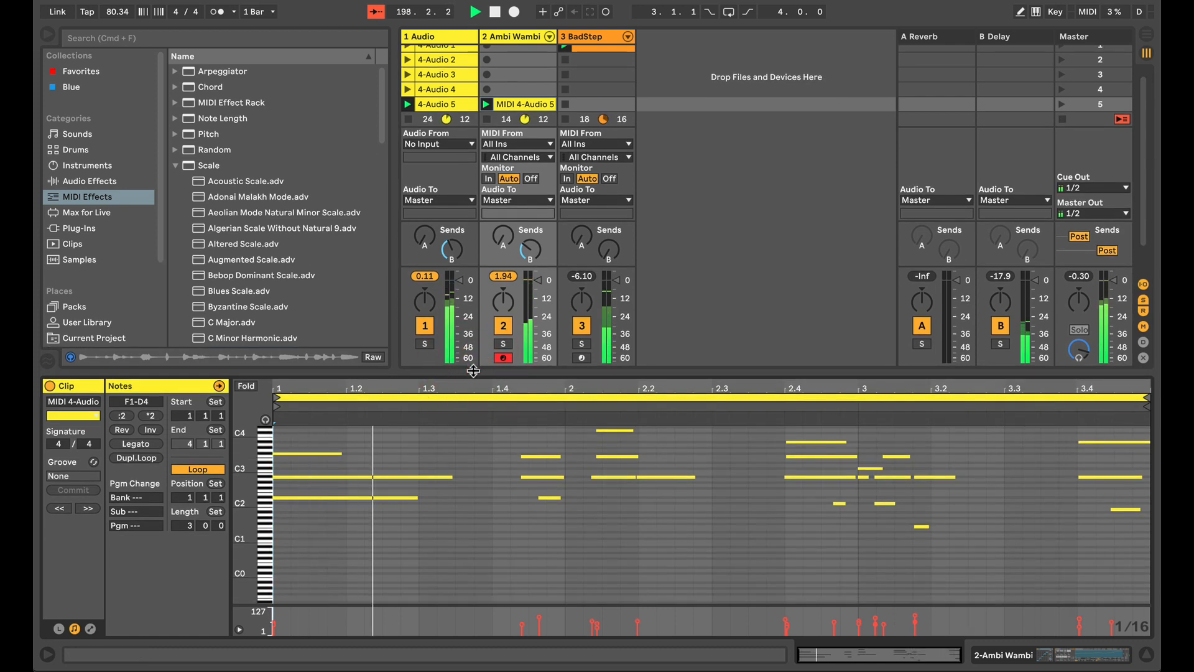
pyautogui.scroll(4, 504, 506)
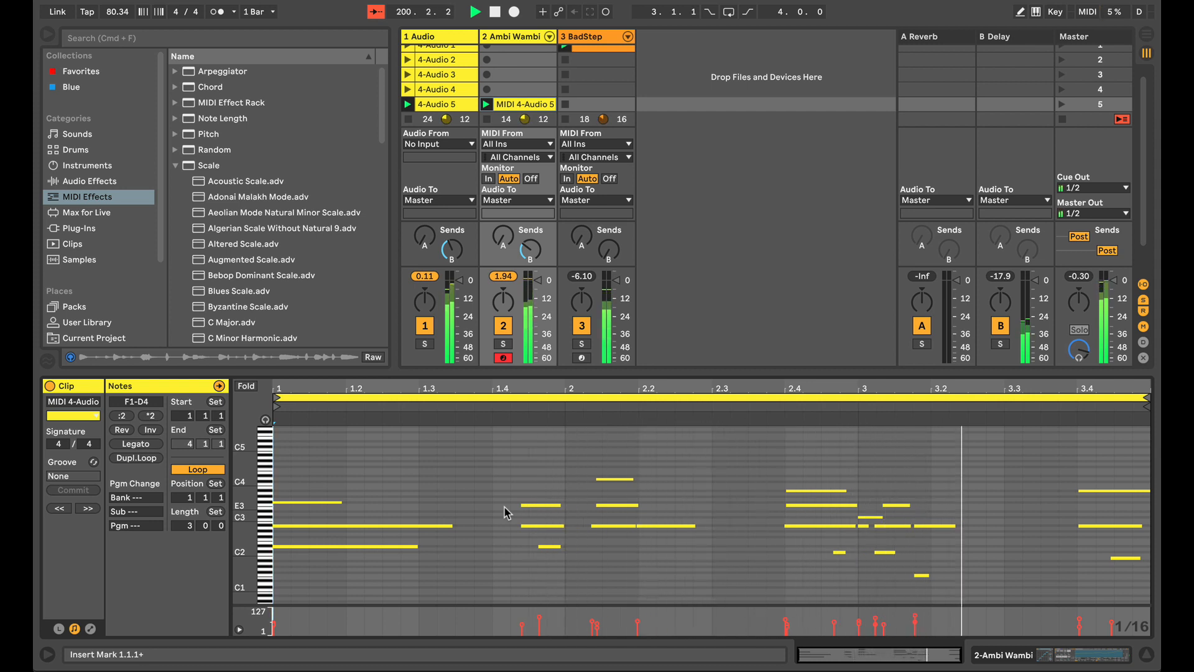
# - Set the Ambi Wambi rack's Filter Reso to 1.30 and show the Digital 4ths Keymap's filter and global settings
pyautogui.click(501, 36)
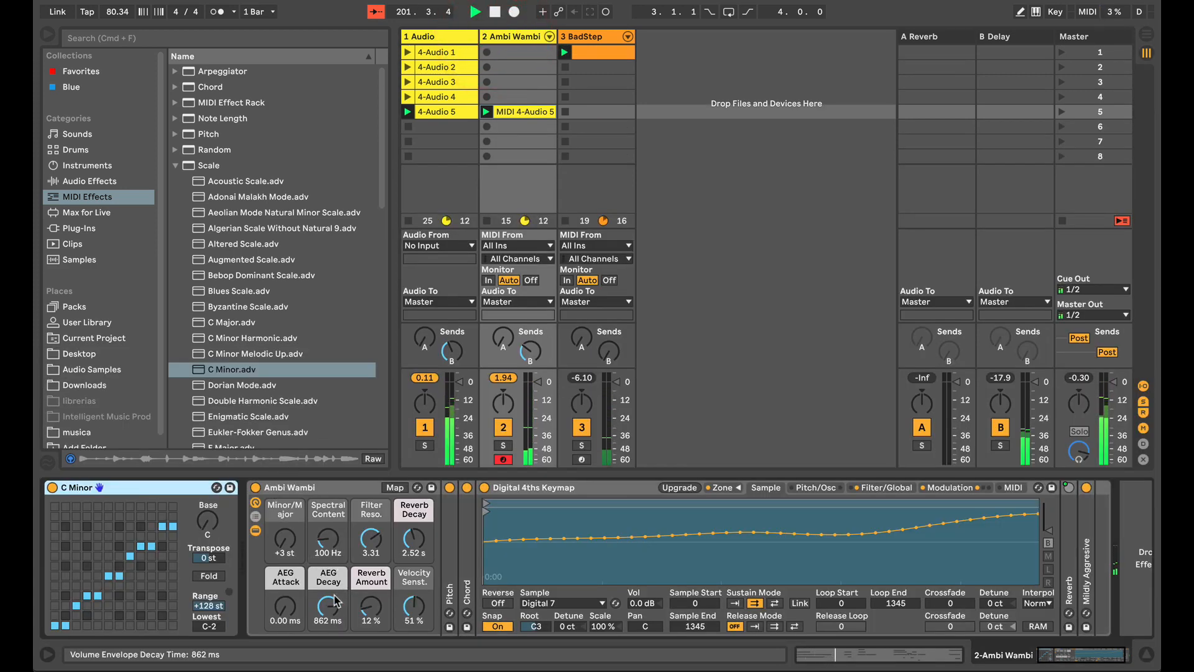
pyautogui.click(367, 545)
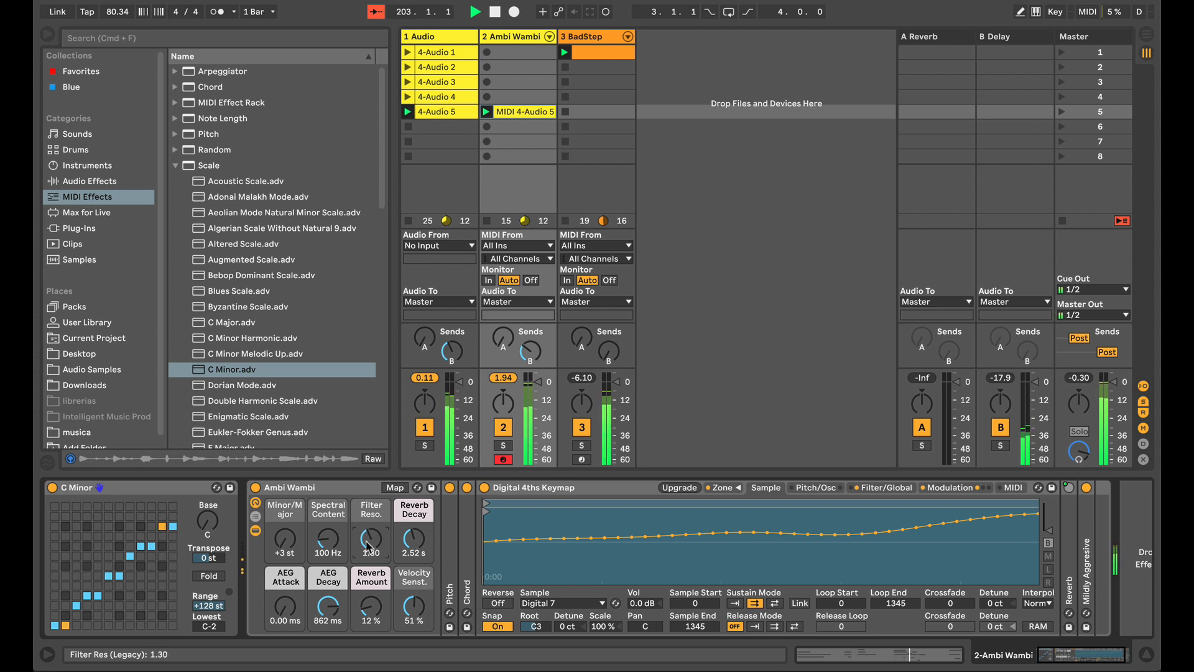
pyautogui.click(871, 489)
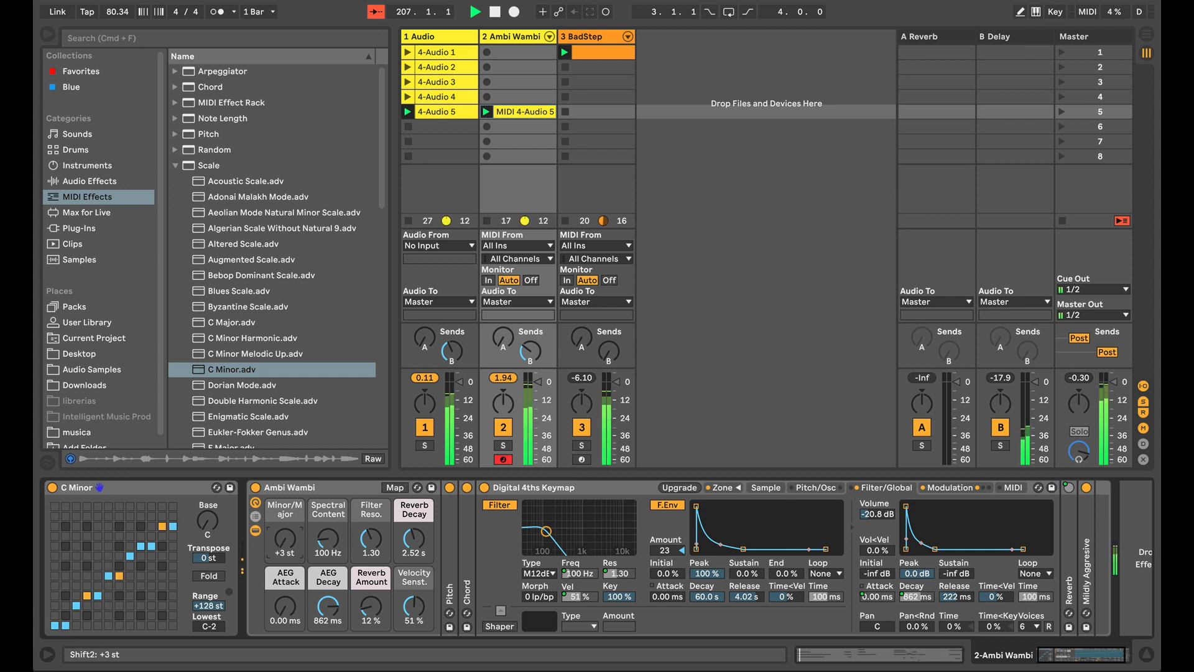
# - Disable the Chord device inside the Ambi Wambi rack, and unfold the Pitch device to compare the sound with it off and on
pyautogui.click(466, 488)
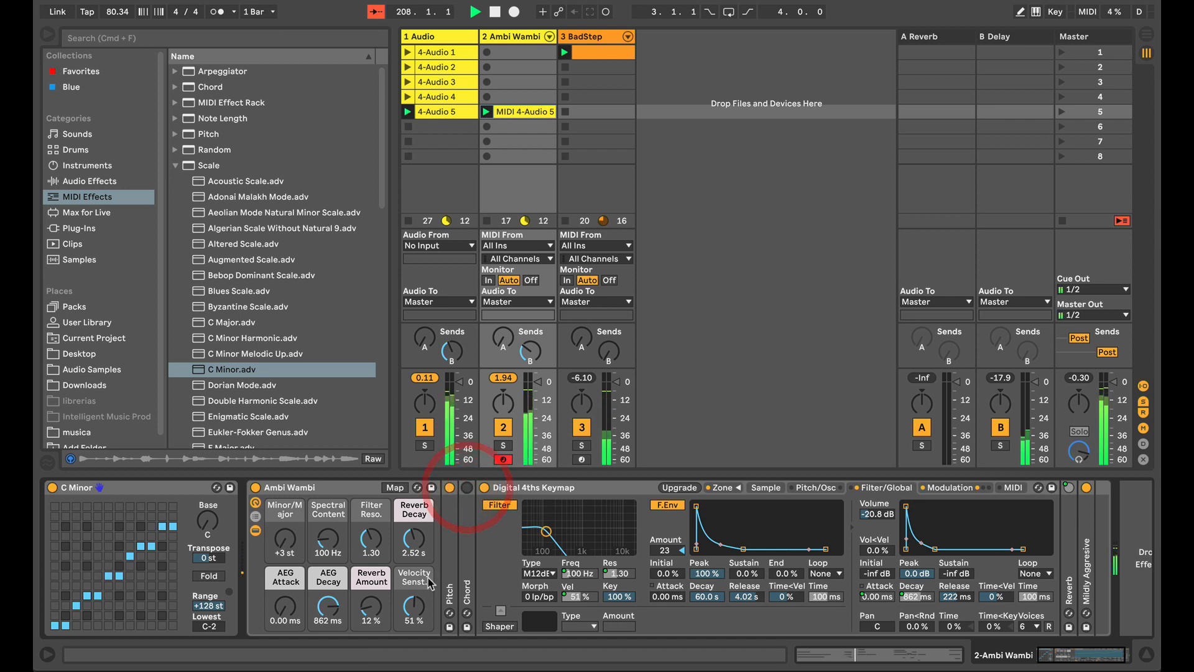
pyautogui.doubleClick(453, 522)
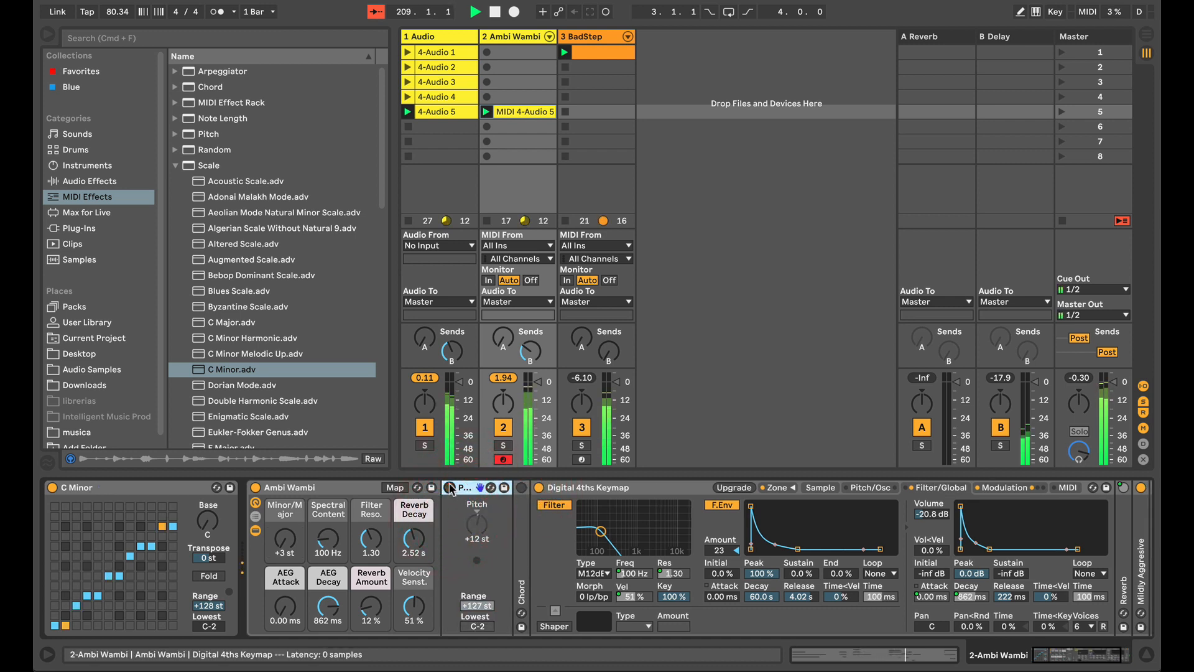
pyautogui.click(450, 488)
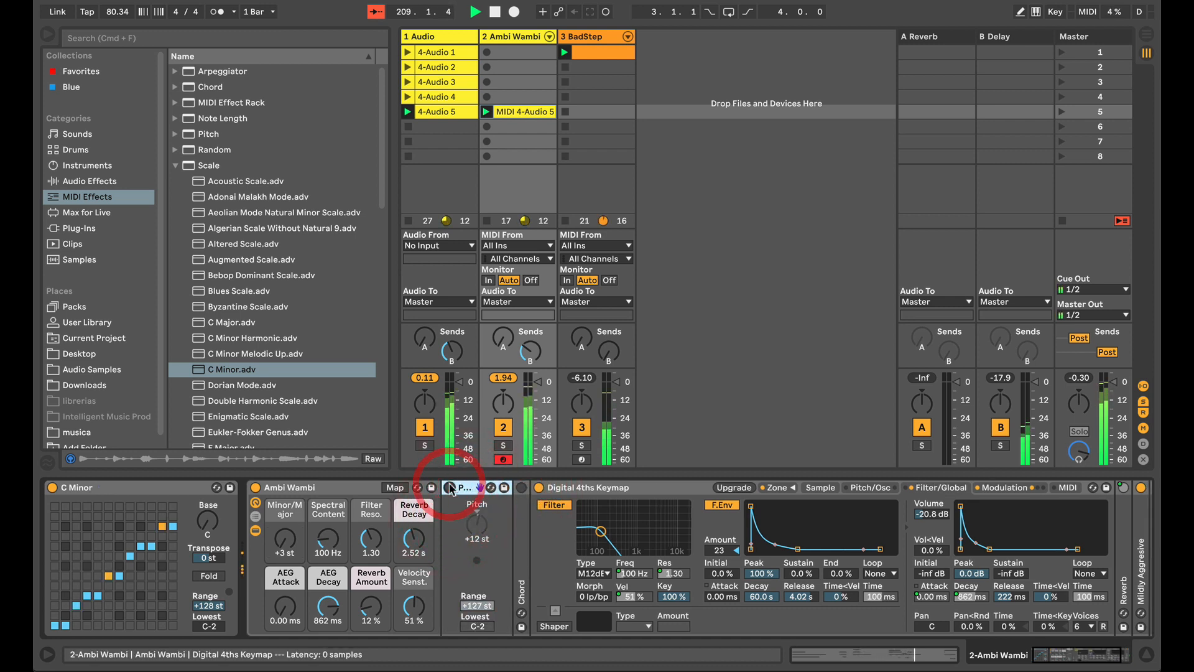
pyautogui.click(450, 488)
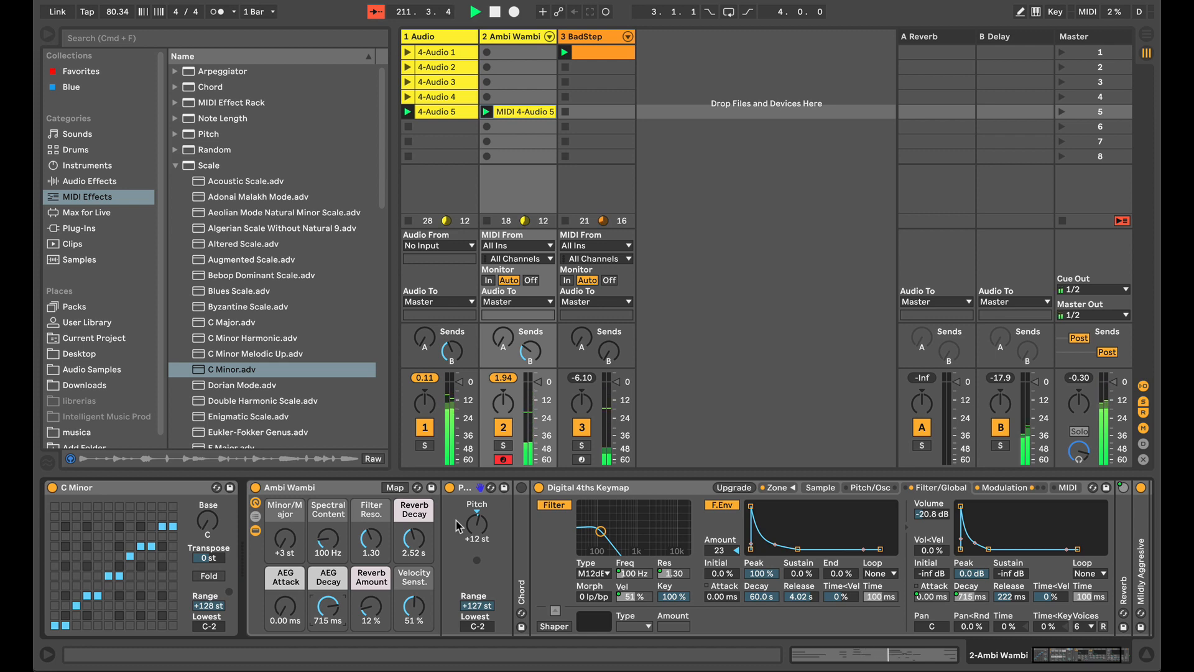
# - Unfold the rack's Chord device and raise the Ambi Wambi Filter Reso to 5.92
pyautogui.doubleClick(523, 569)
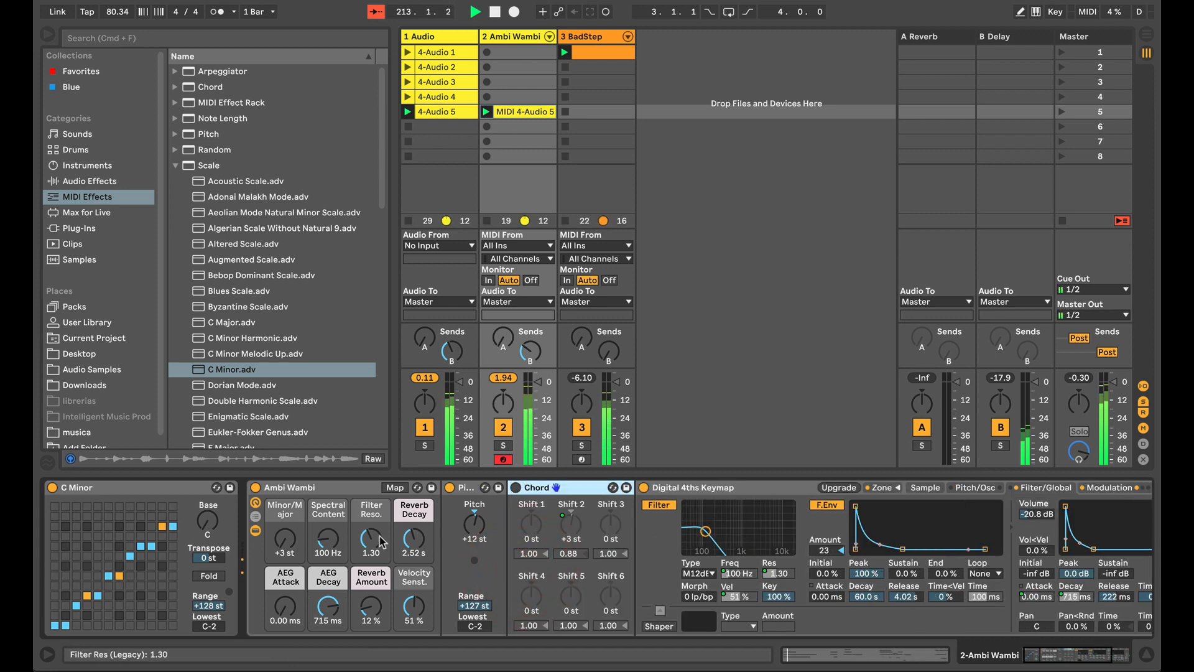
pyautogui.moveTo(381, 541); pyautogui.dragTo(381, 523)
pyautogui.hscroll(3, 684, 541)
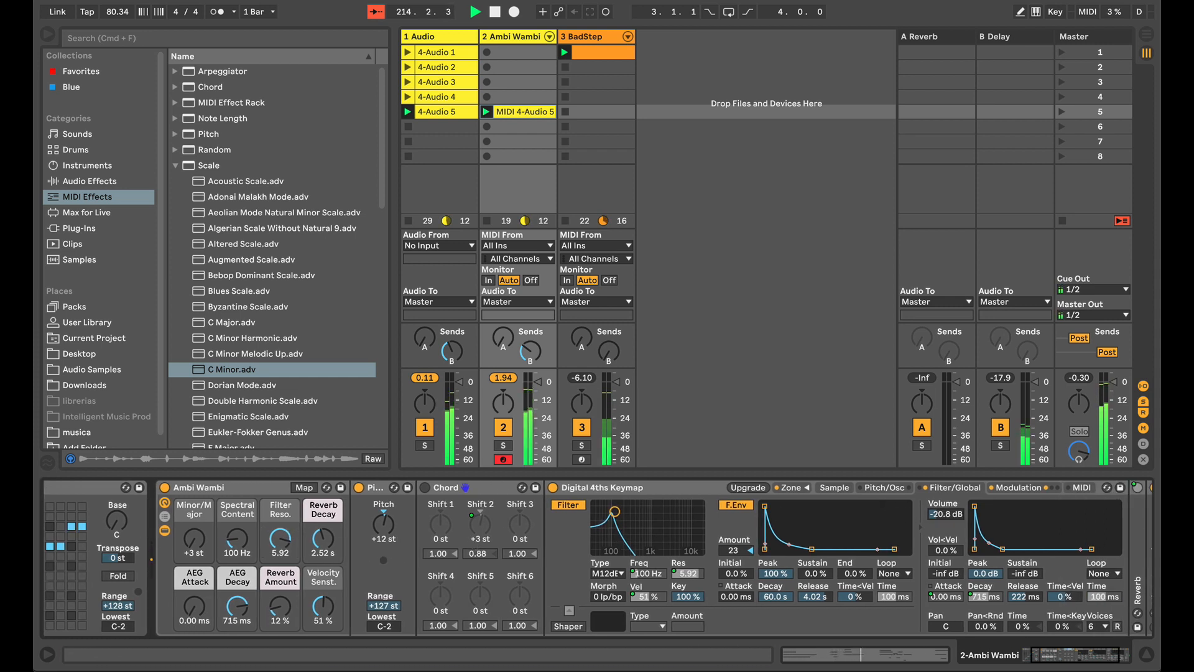
pyautogui.hscroll(3, 918, 536)
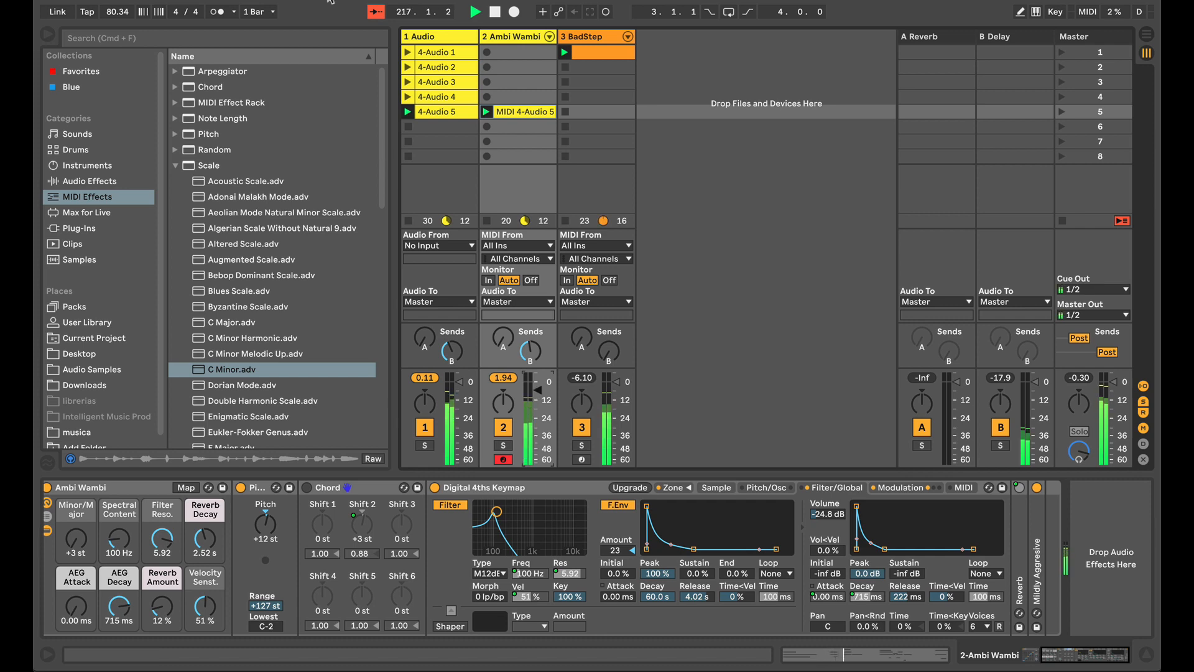
# - Hide the browser and the mixer's In/Out section, and open the MIDI 4-Audio 5 clip in an enlarged note editor
pyautogui.click(47, 34)
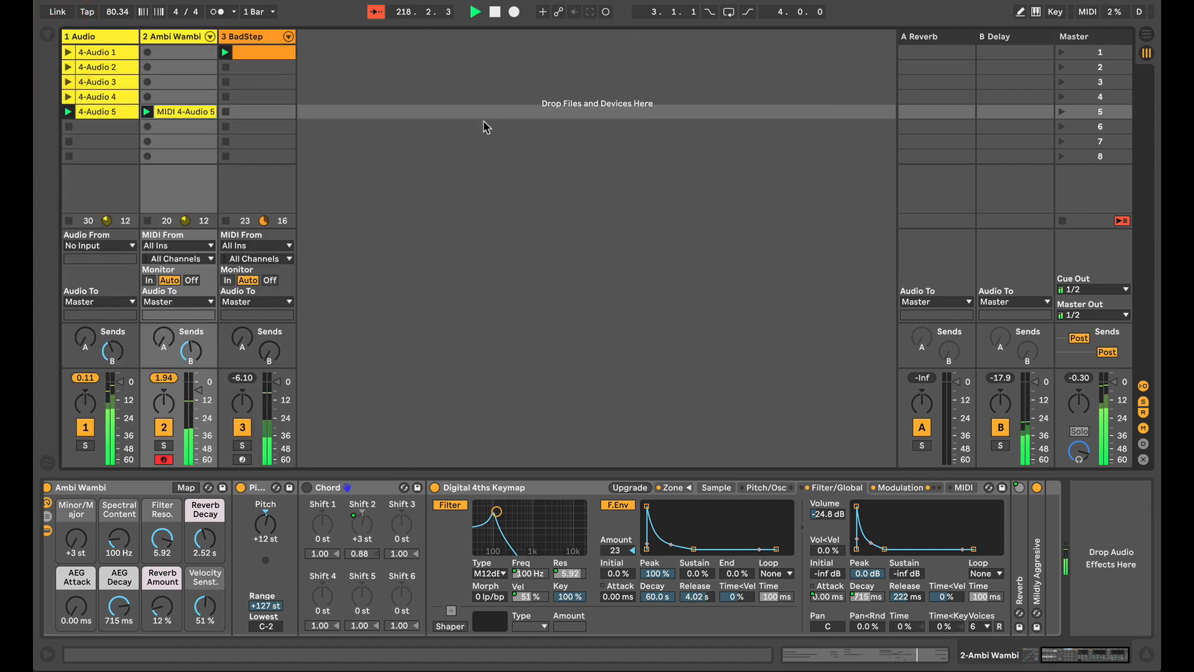
pyautogui.click(1143, 386)
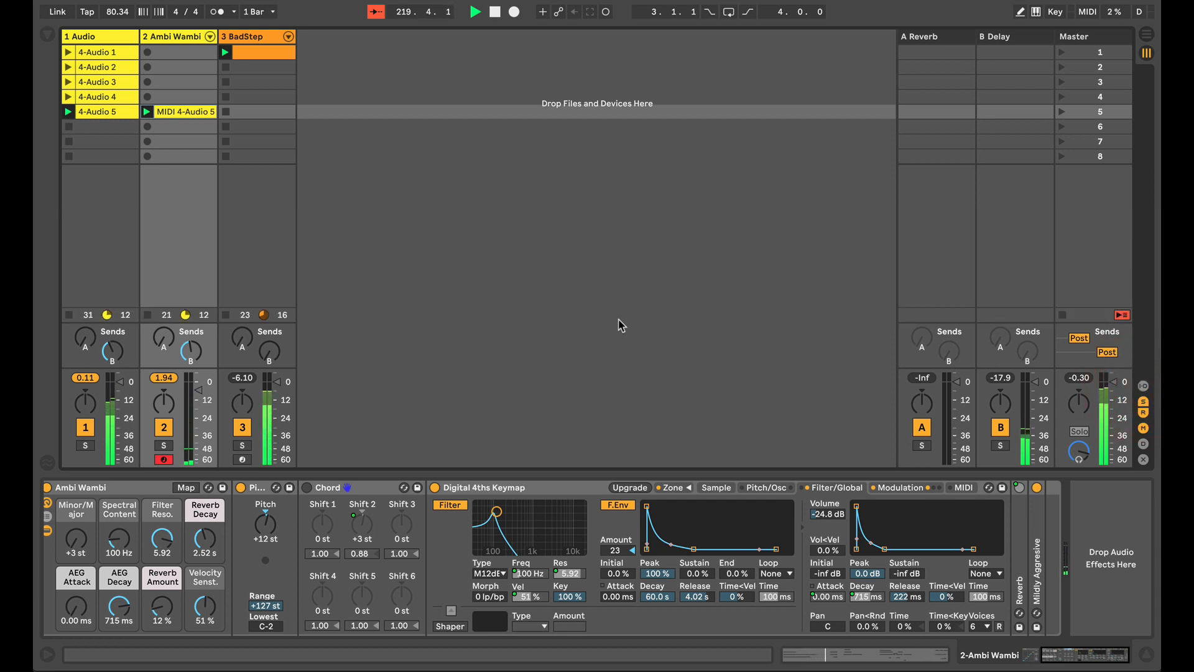
pyautogui.doubleClick(178, 112)
pyautogui.click(541, 475)
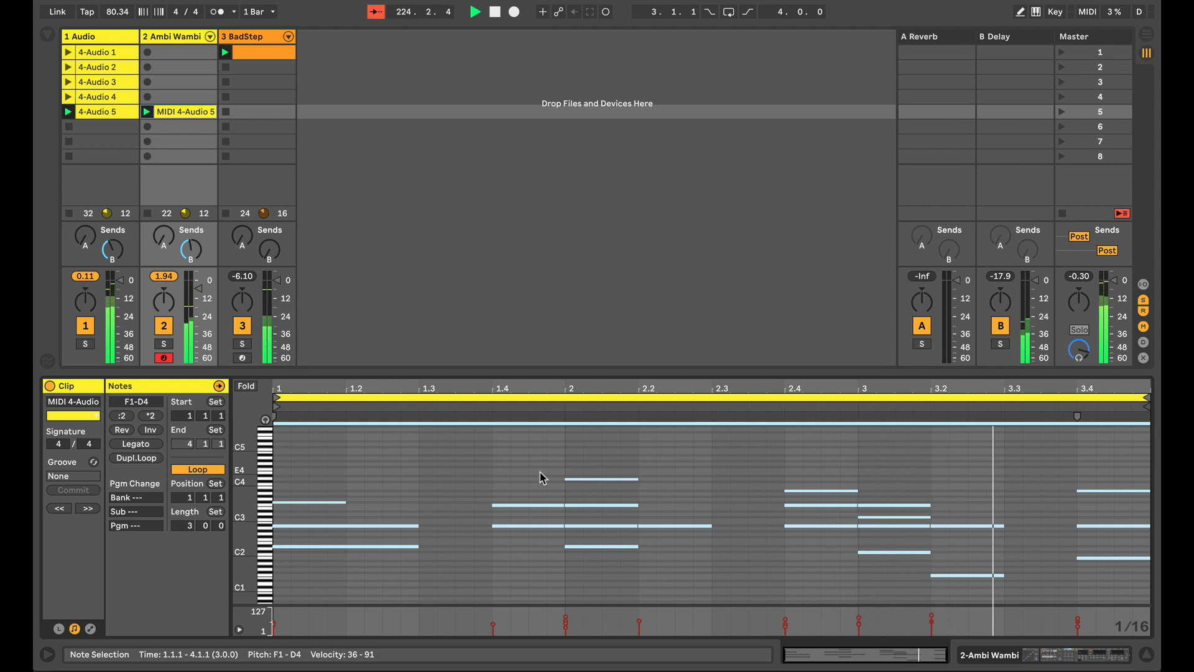
# - Try deleting the C#3 note at beat 3 of the MIDI clip, and undo the deletion and the full quantization
pyautogui.click(896, 517)
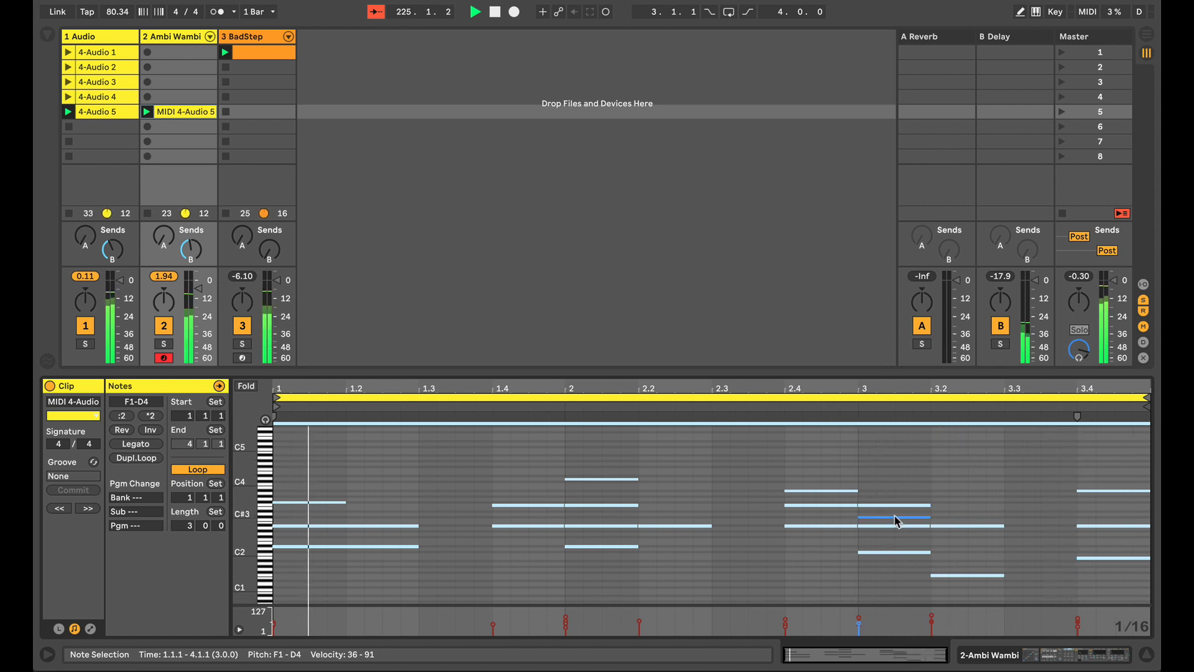
pyautogui.doubleClick(895, 517)
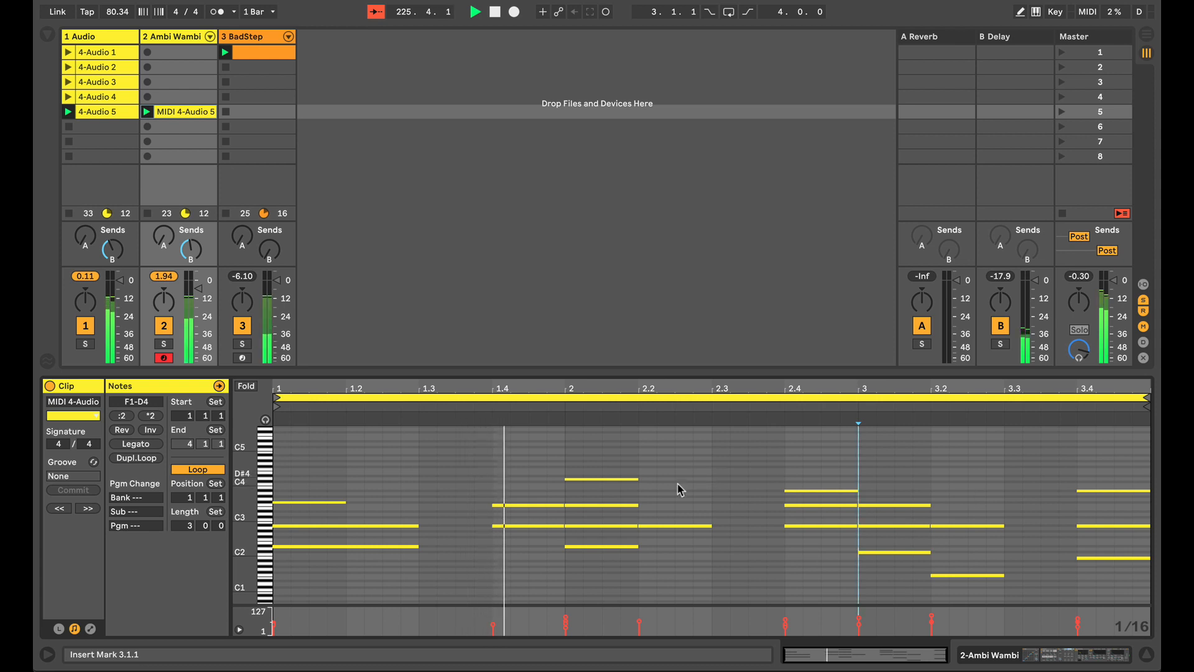
pyautogui.click(690, 526)
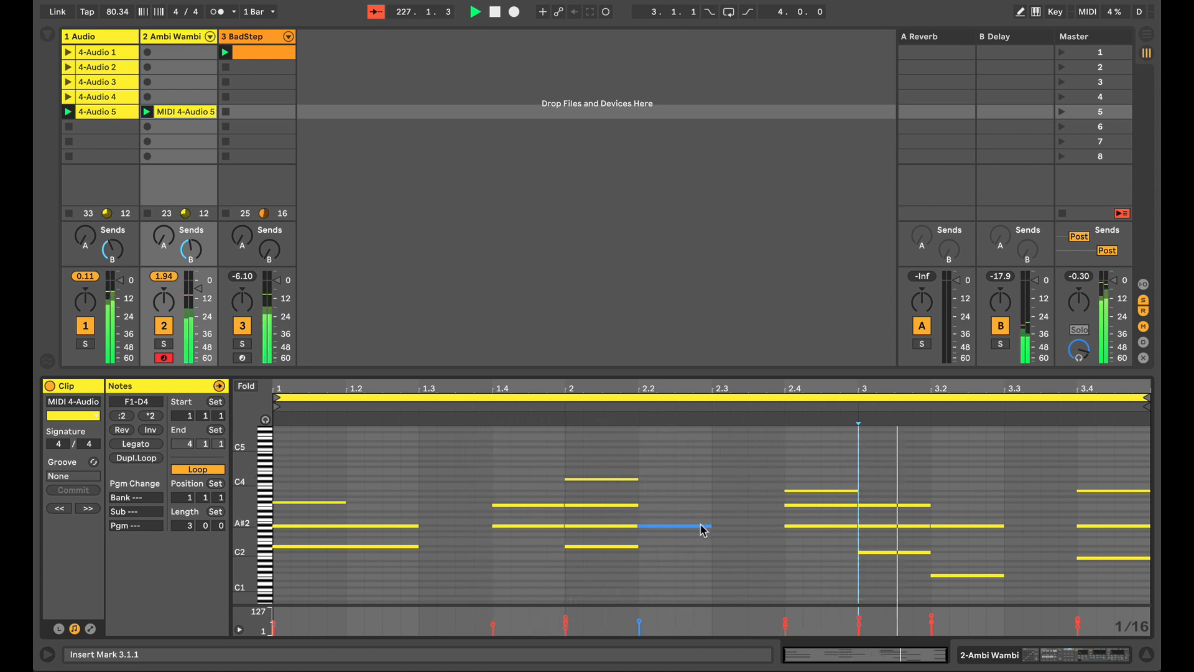
pyautogui.click(691, 484)
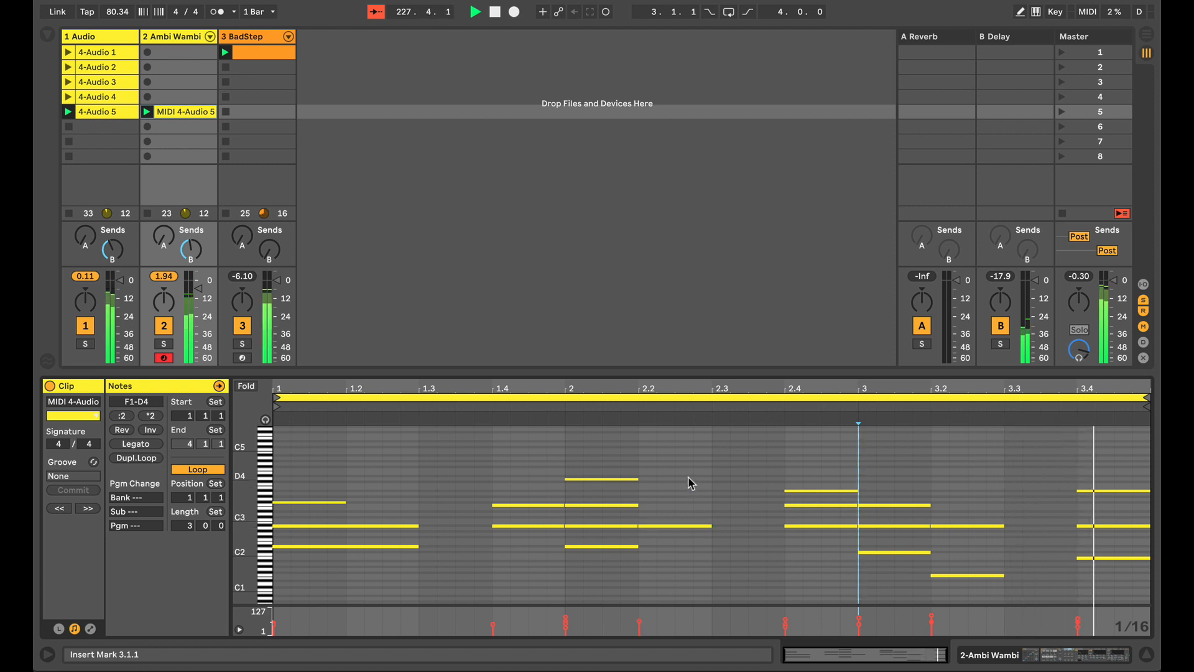
pyautogui.press('super+z')
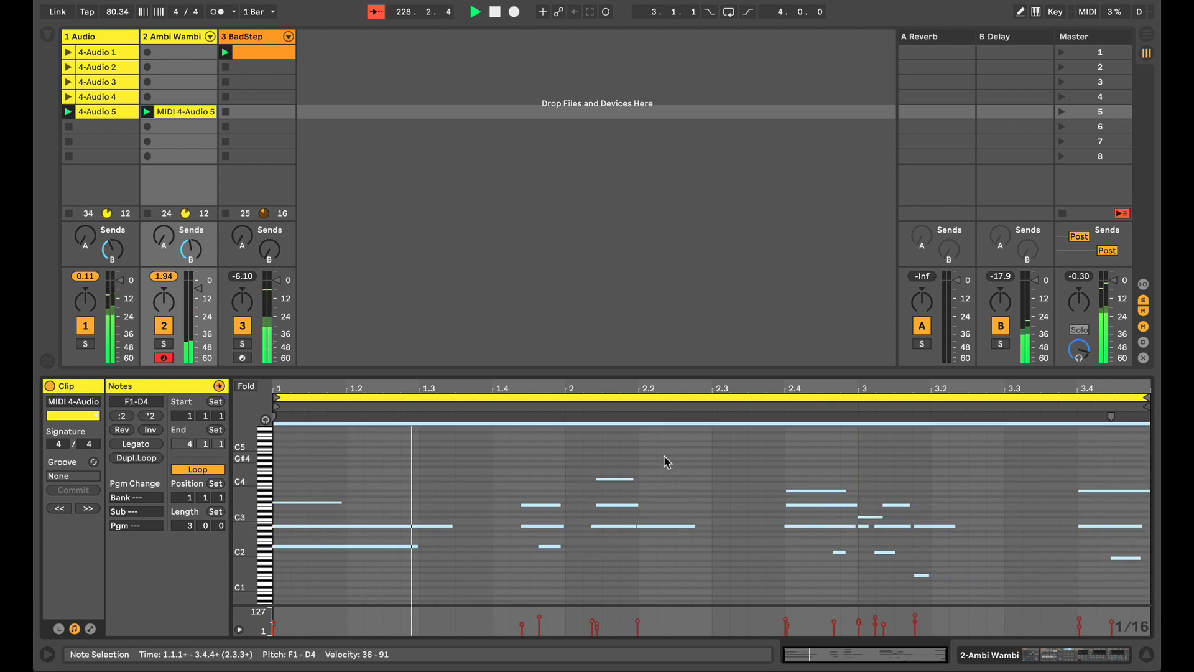
# - Quantize all notes of the MIDI 4-Audio 5 clip to 1/4 at 79 %, adjusting only the note starts
pyautogui.click(663, 460)
pyautogui.press('super+a')
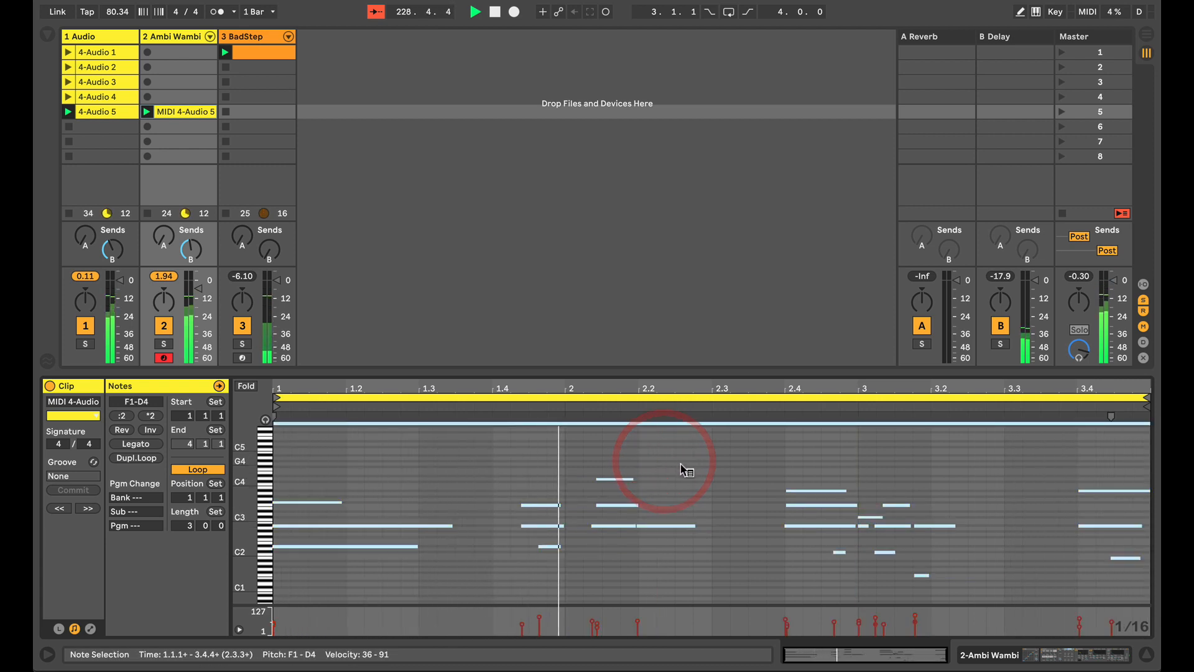
pyautogui.keyDown('ctrl'); pyautogui.click(619, 481); pyautogui.keyUp('ctrl')
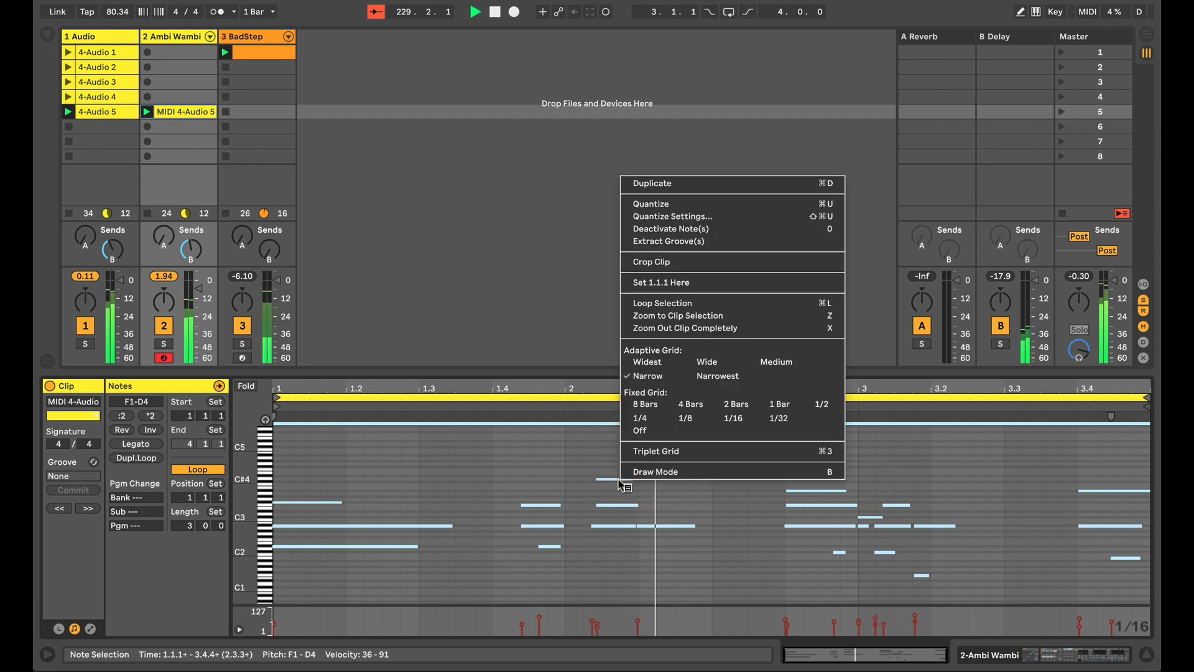
pyautogui.click(715, 218)
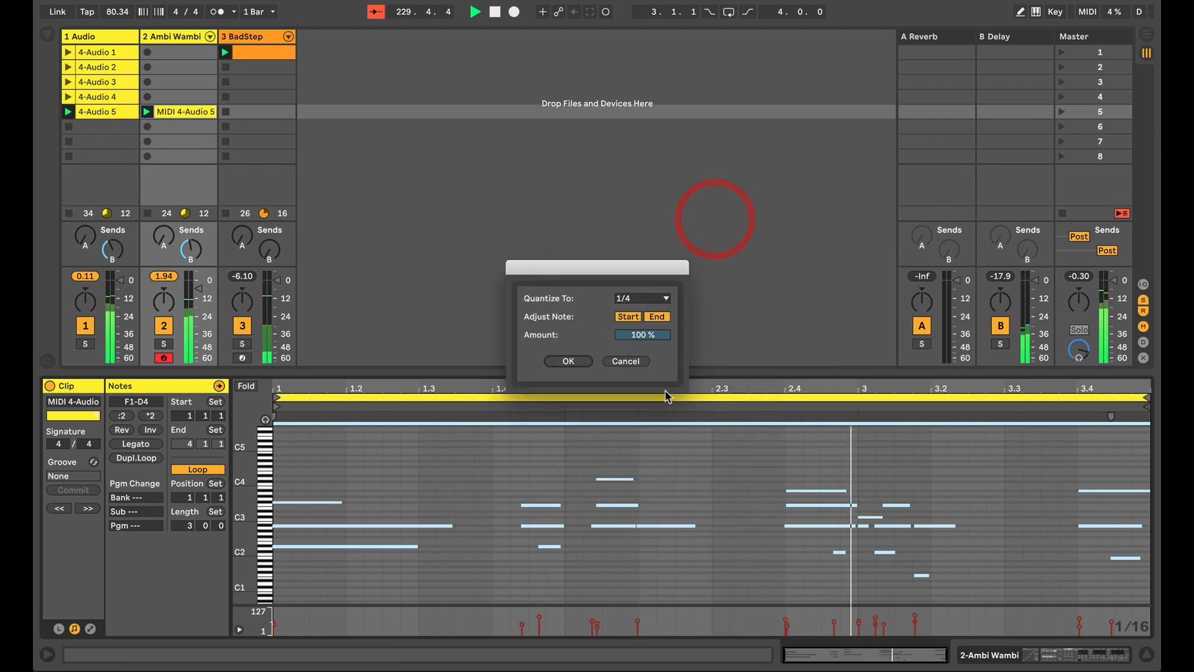
pyautogui.click(628, 317)
pyautogui.moveTo(643, 335); pyautogui.dragTo(643, 347)
pyautogui.click(657, 316)
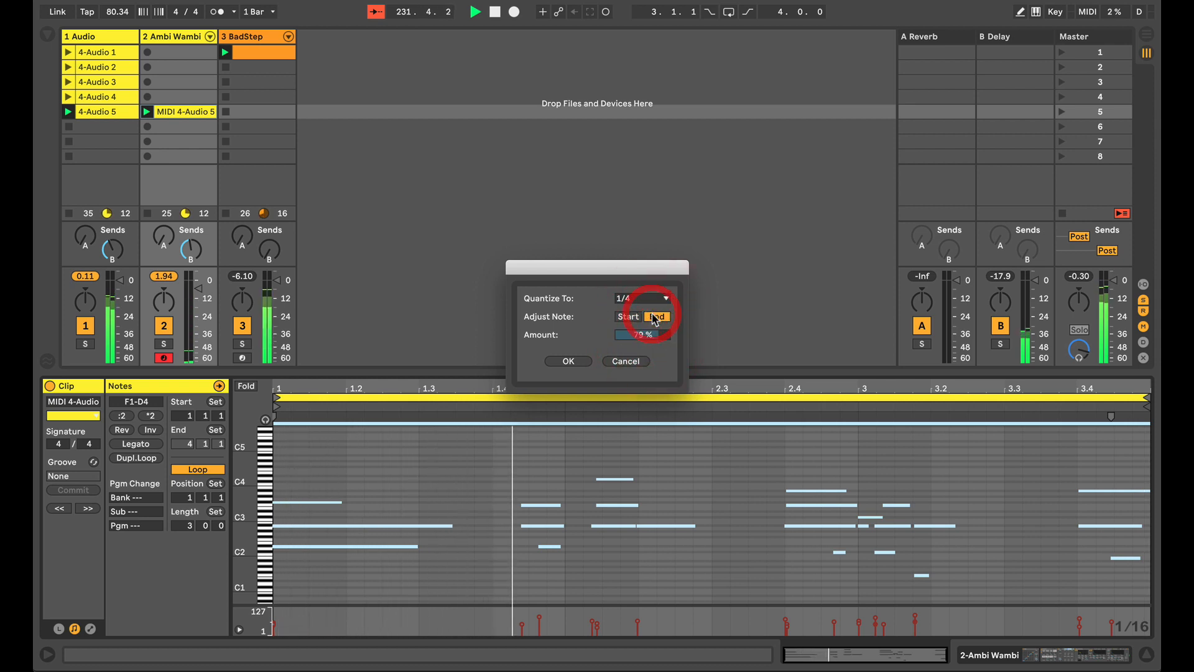
pyautogui.click(628, 316)
pyautogui.click(568, 361)
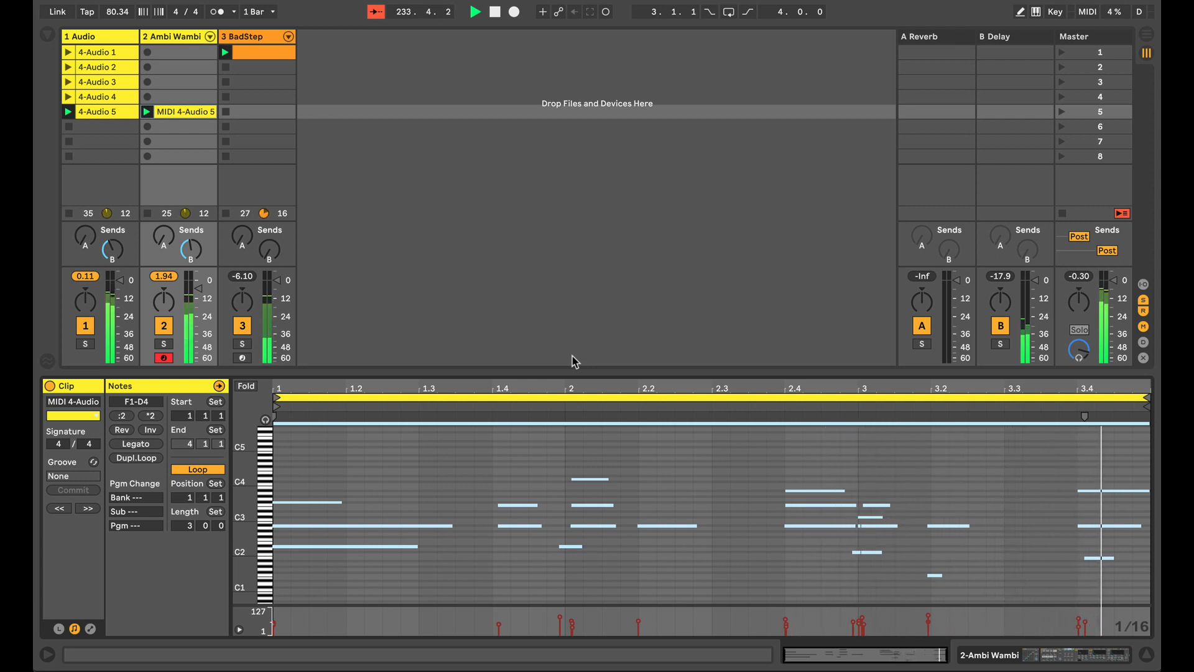
# - Raise the Ambi Wambi track's send to the Delay return to -12.4 dB
pyautogui.click(190, 249)
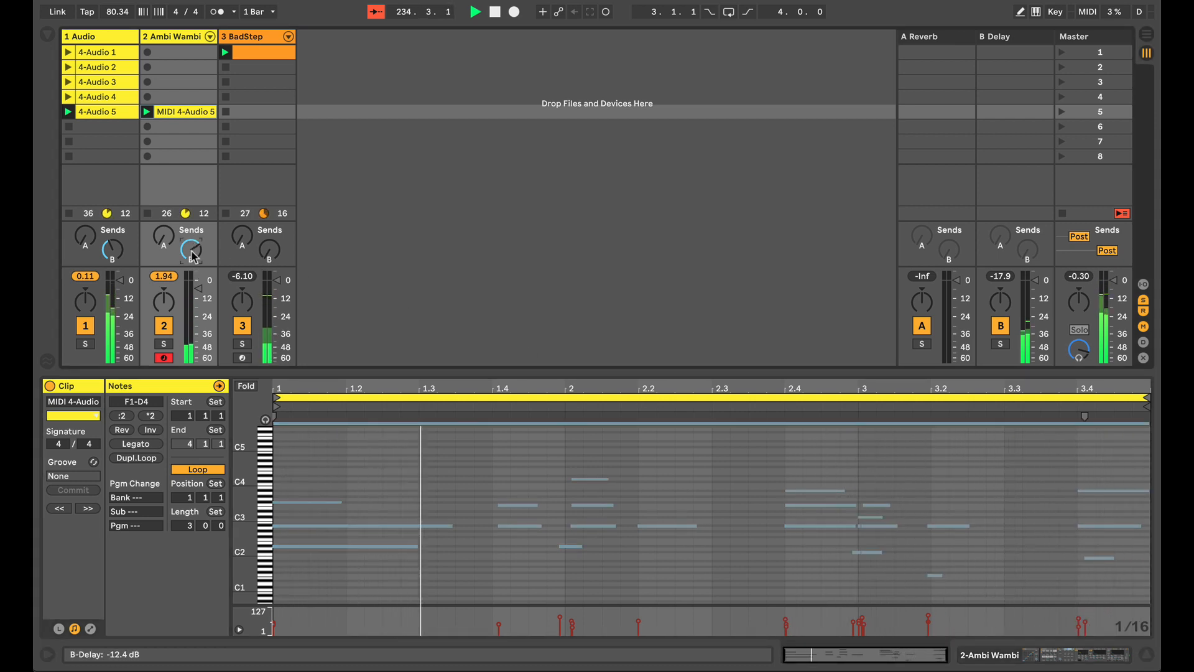